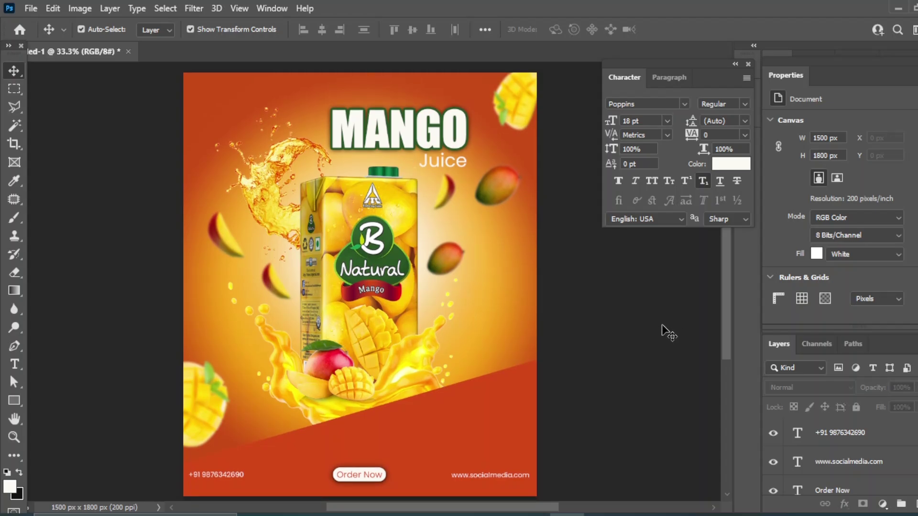
# Step: Create a blank white 1500 × 1800 px, 200 ppi document from the Custom preset
pyautogui.scroll(2, 668, 333)
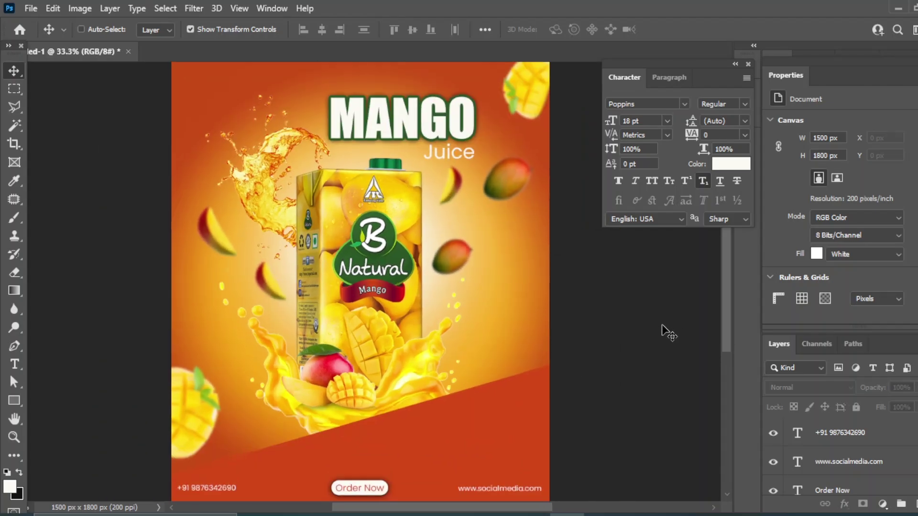
pyautogui.scroll(2, 669, 334)
pyautogui.scroll(-3, 668, 333)
pyautogui.scroll(1, 668, 333)
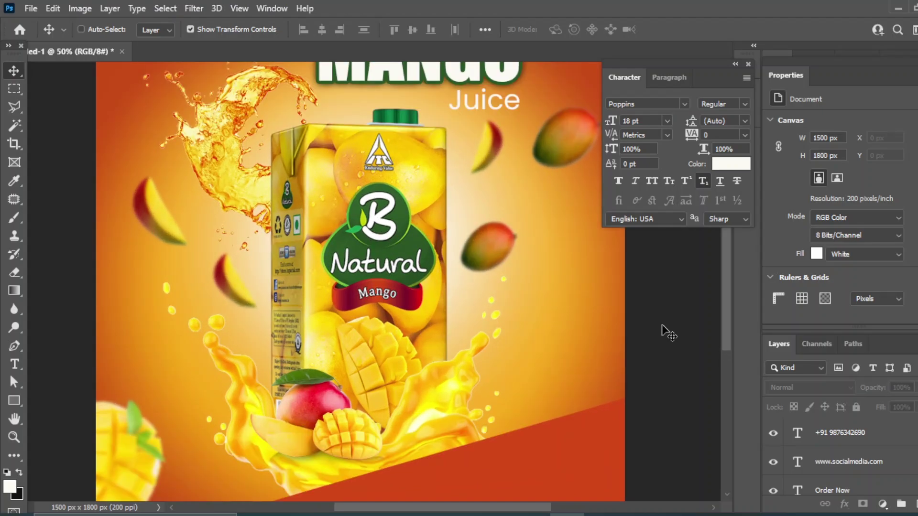
pyautogui.scroll(-1, 668, 333)
pyautogui.scroll(1, 668, 333)
pyautogui.scroll(-1, 668, 333)
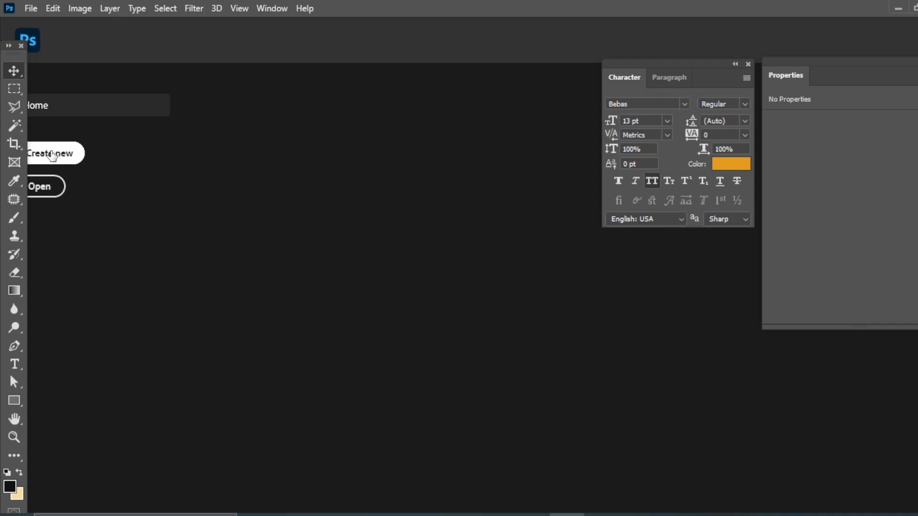
pyautogui.click(50, 153)
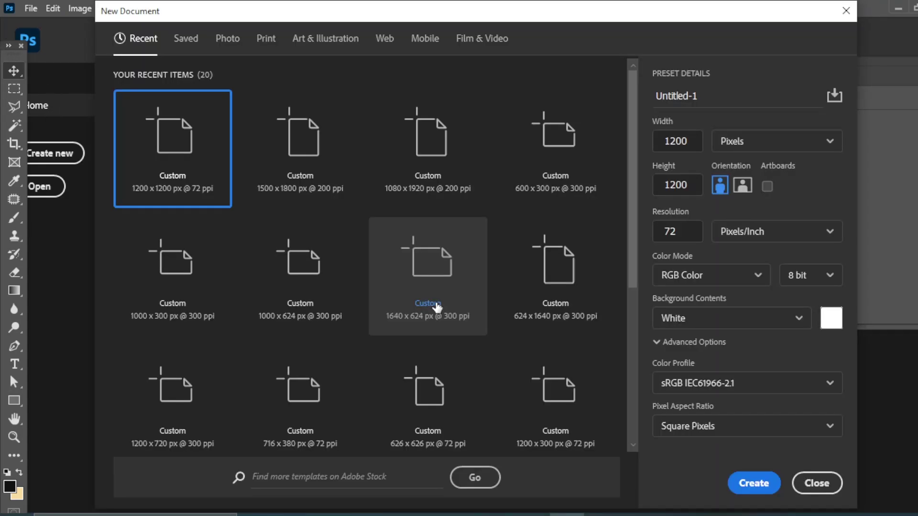
pyautogui.click(306, 137)
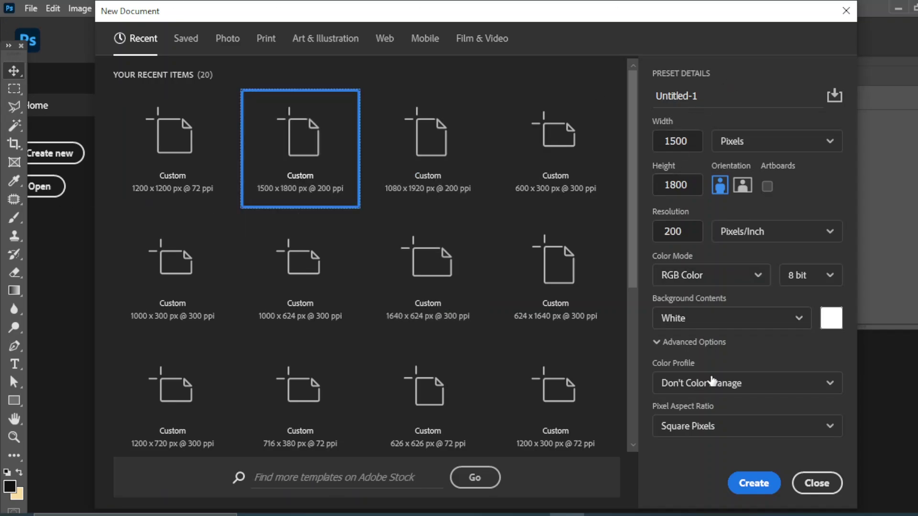
pyautogui.click(753, 485)
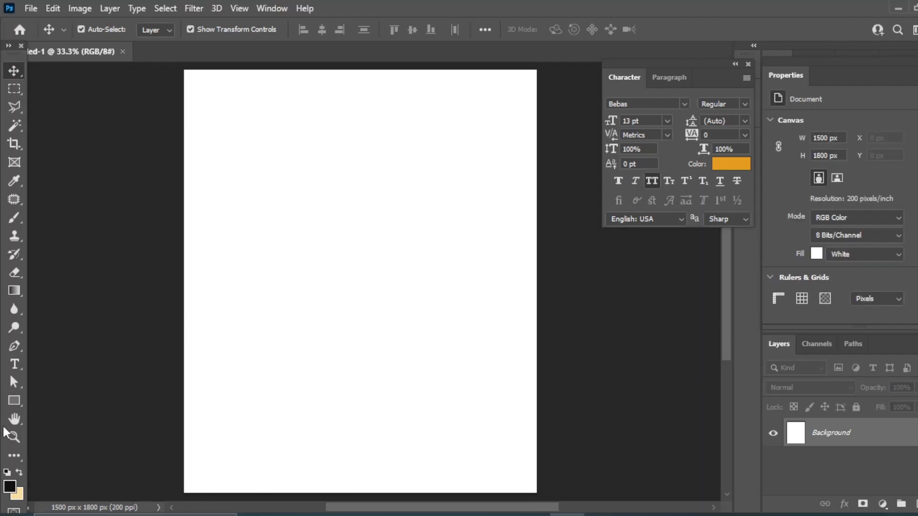
# Step: Draw a rectangle with the Rectangle Tool covering the entire canvas
pyautogui.moveTo(16, 402); pyautogui.dragTo(75, 397)
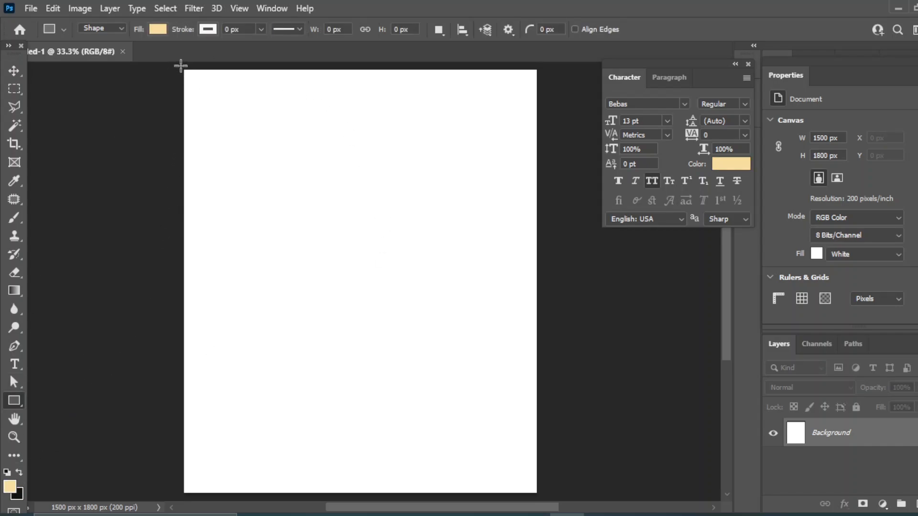
pyautogui.moveTo(180, 66); pyautogui.dragTo(545, 476)
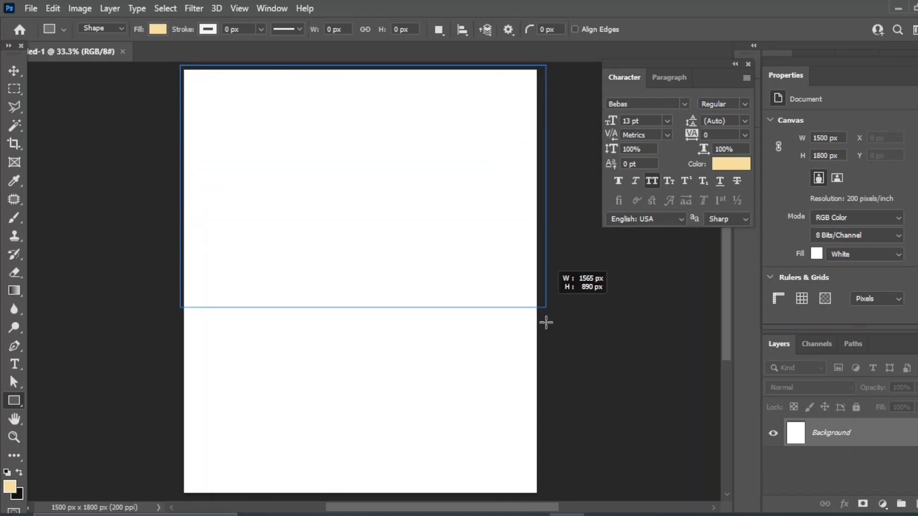
pyautogui.moveTo(545, 476); pyautogui.dragTo(539, 495)
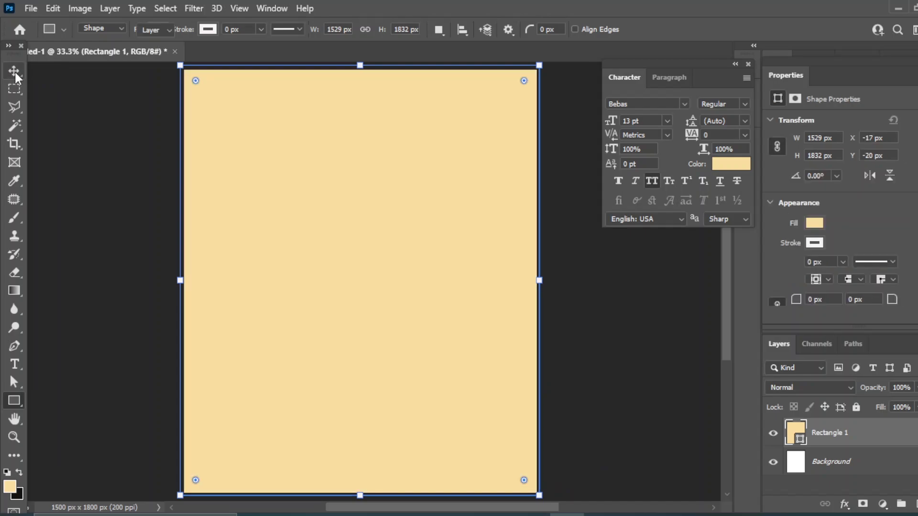
pyautogui.press('v')
pyautogui.click(641, 363)
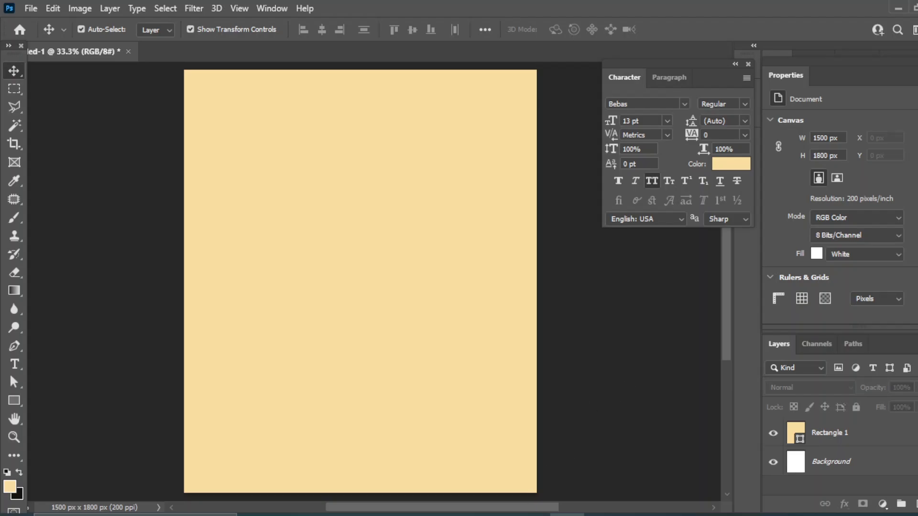
# Step: Drag the mango juice carton image from the mango folder onto the poster
pyautogui.click(541, 460)
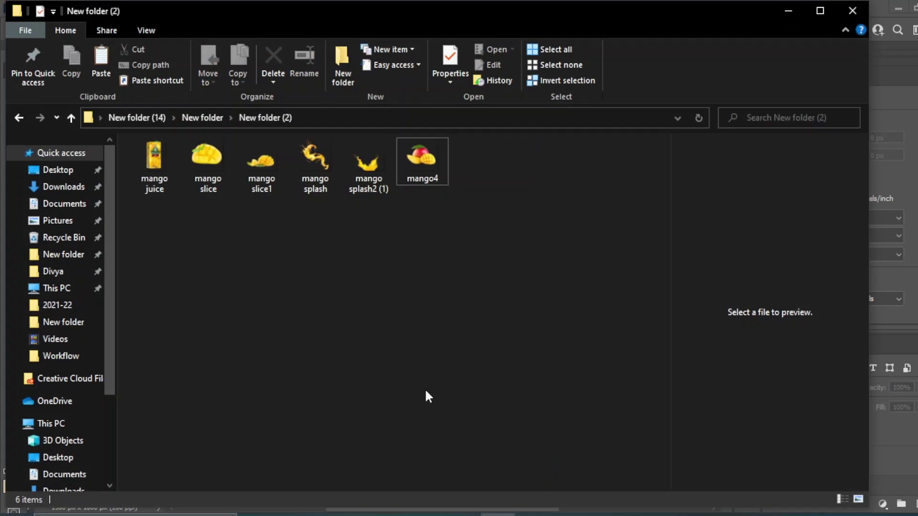
pyautogui.click(158, 169)
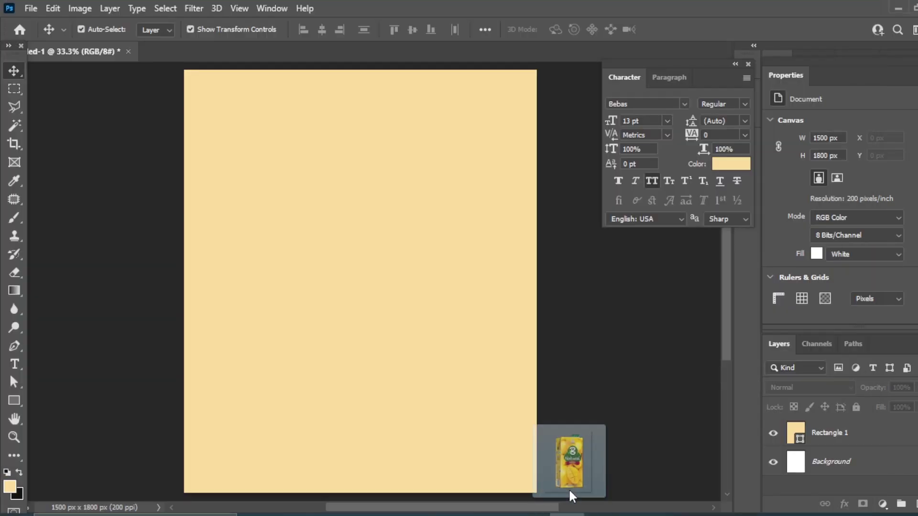
pyautogui.moveTo(576, 461)
pyautogui.mouseDown()
pyautogui.moveTo(362, 345)
pyautogui.moveTo(374, 384)
pyautogui.mouseUp()
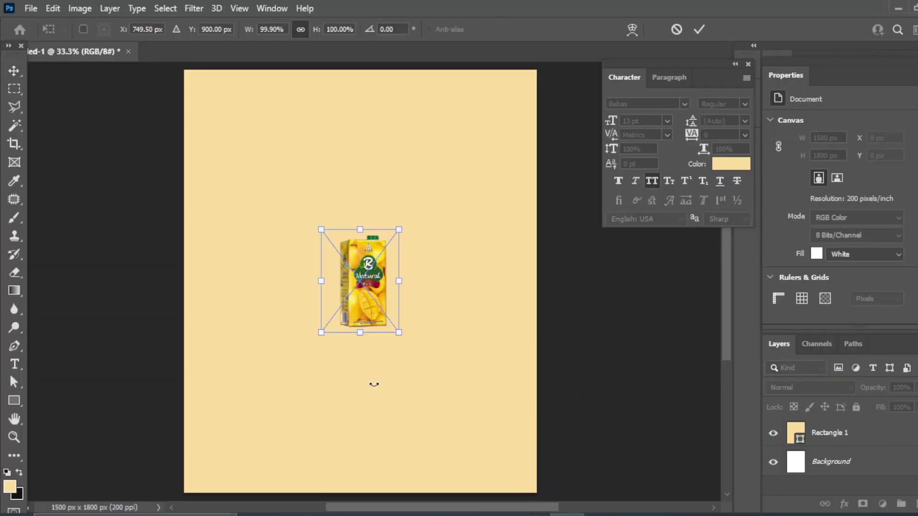
# Step: Scale the mango juice carton to about 256% and centre it horizontally and vertically on the poster
pyautogui.moveTo(398, 229); pyautogui.dragTo(469, 136)
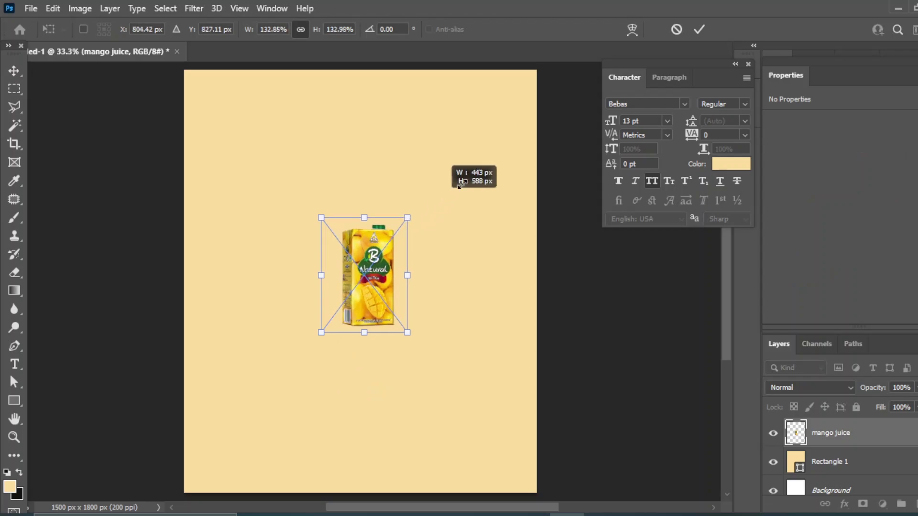
pyautogui.moveTo(321, 331); pyautogui.dragTo(269, 402)
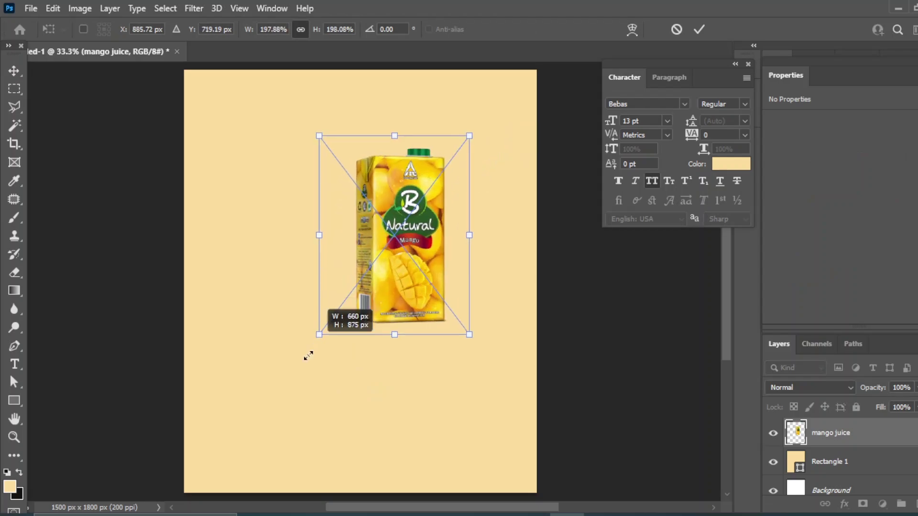
pyautogui.moveTo(388, 301)
pyautogui.mouseDown()
pyautogui.moveTo(380, 338)
pyautogui.moveTo(372, 323)
pyautogui.mouseUp()
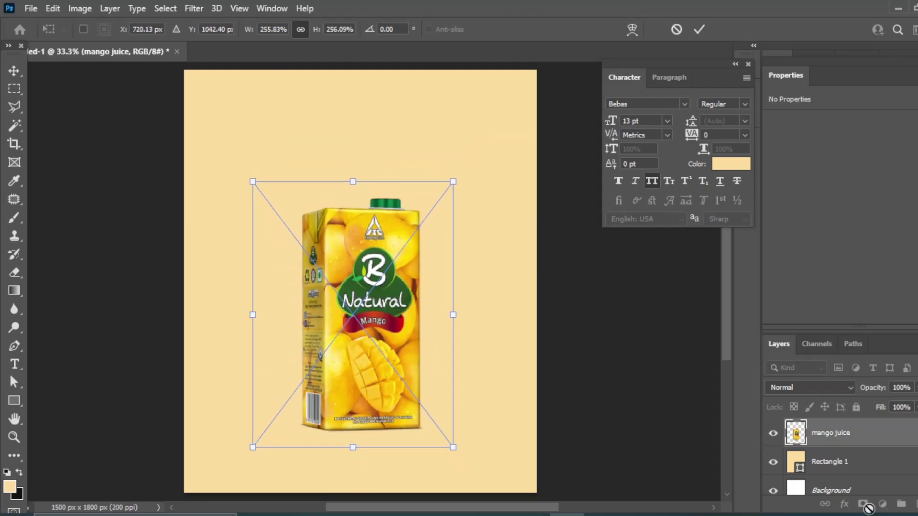
pyautogui.click(838, 468)
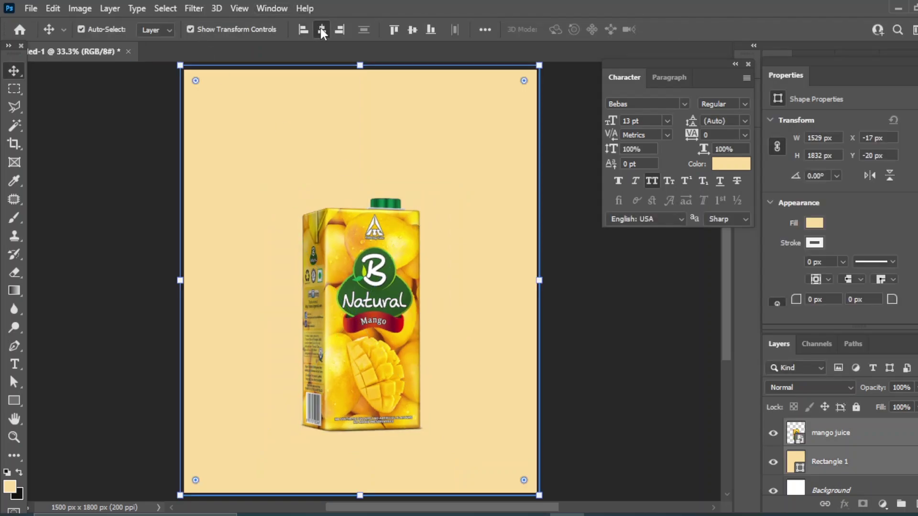
pyautogui.click(320, 27)
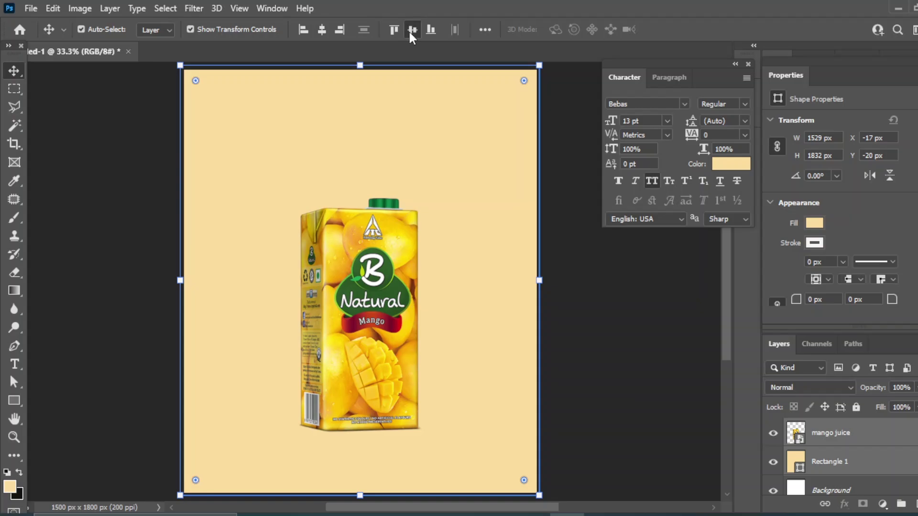
pyautogui.click(409, 31)
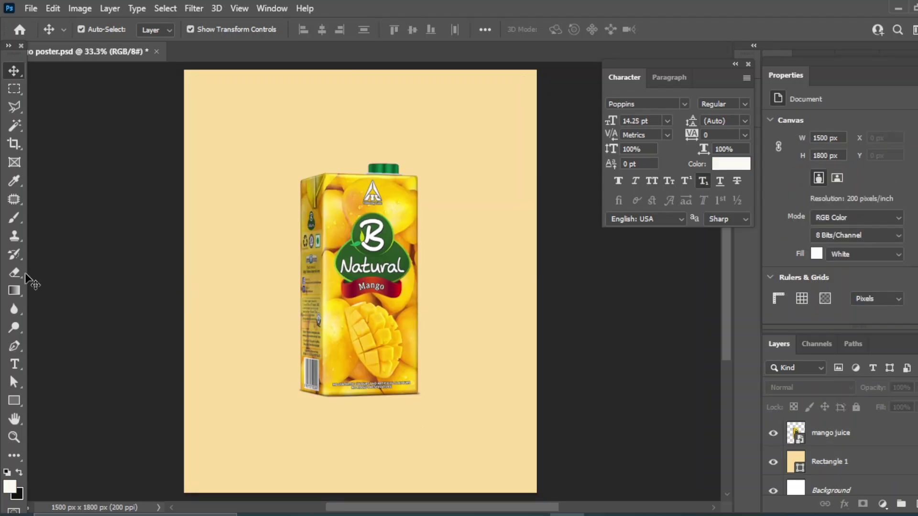
# Step: On a new layer, draw a four-point Pen shape rising from left edge to right across the bottom
pyautogui.hotkey('ctrl', 'shift', 'alt', 'n')
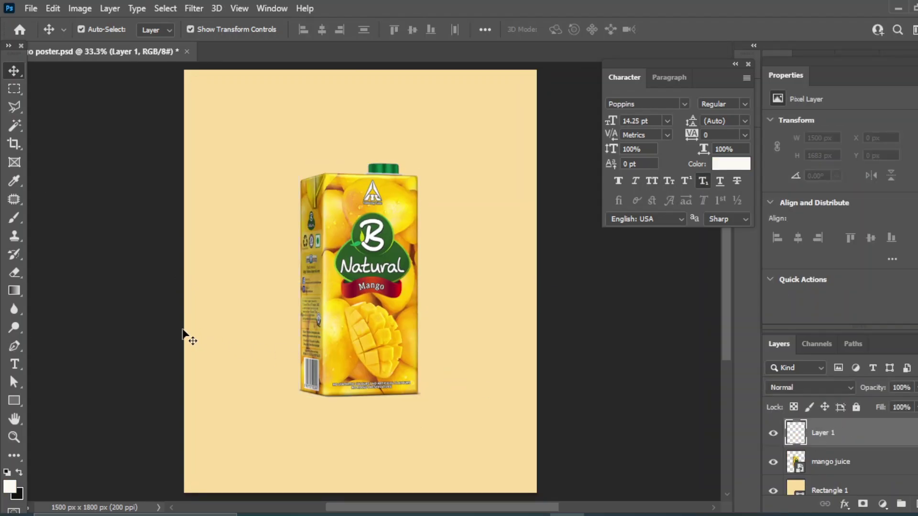
pyautogui.moveTo(16, 348); pyautogui.dragTo(133, 339)
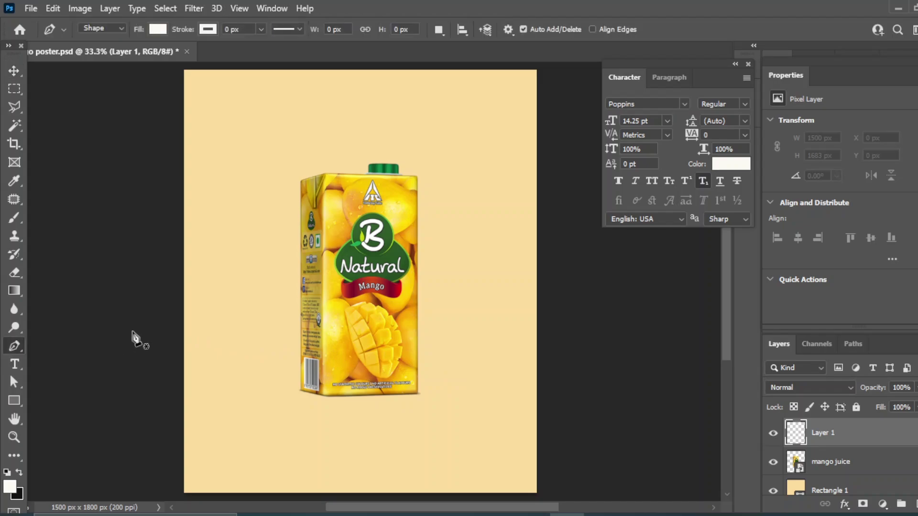
pyautogui.click(183, 444)
pyautogui.click(536, 344)
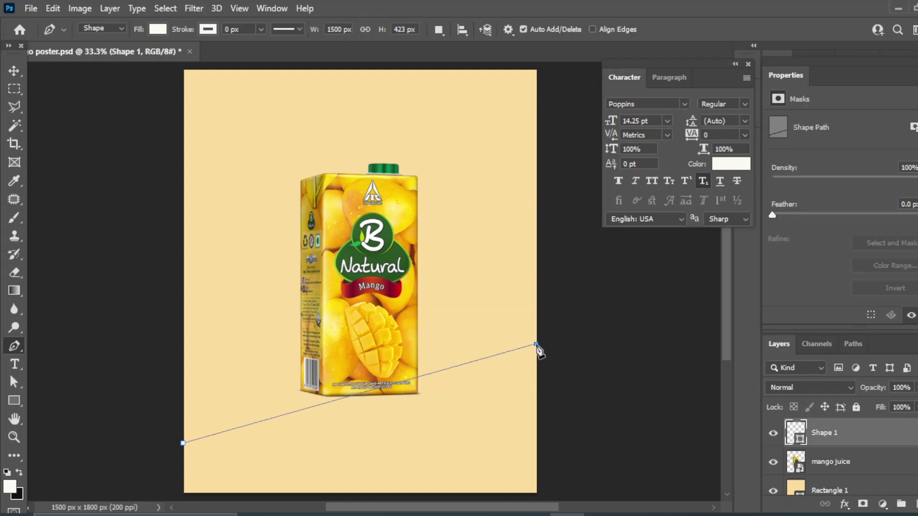
pyautogui.click(536, 493)
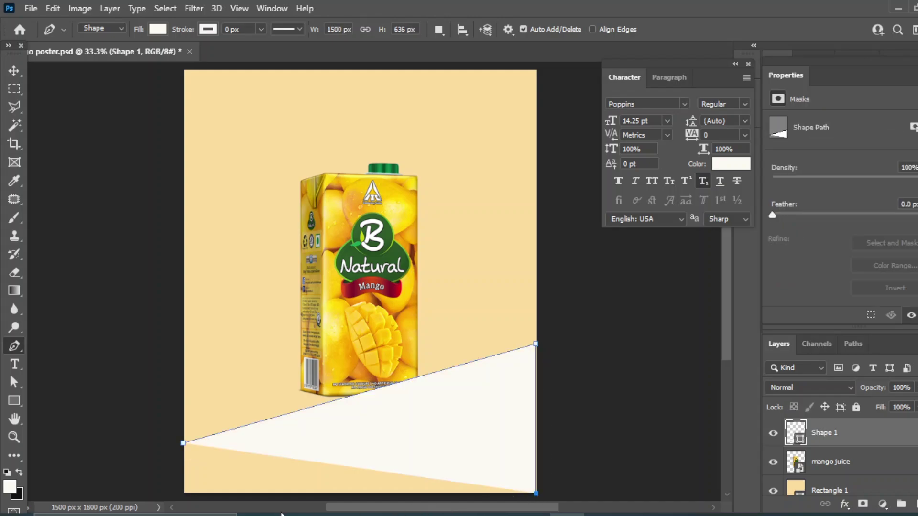
pyautogui.click(184, 493)
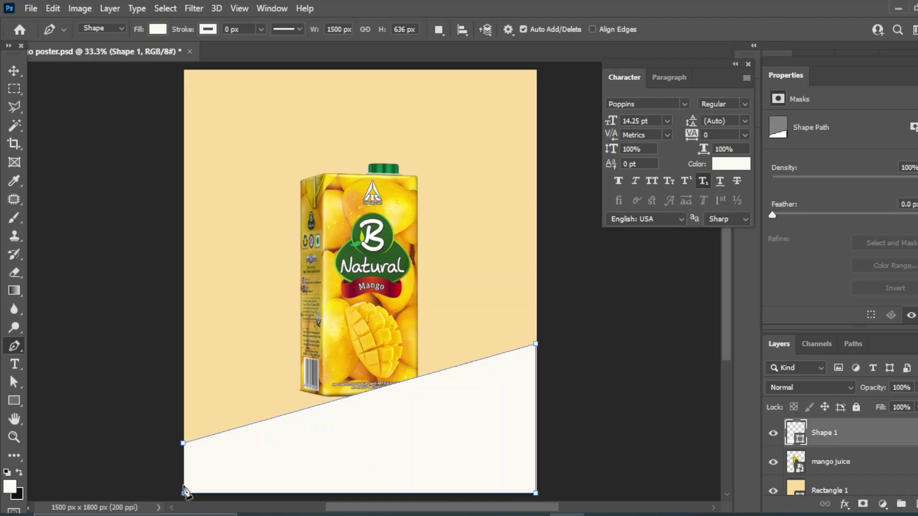
pyautogui.click(184, 444)
pyautogui.click(14, 72)
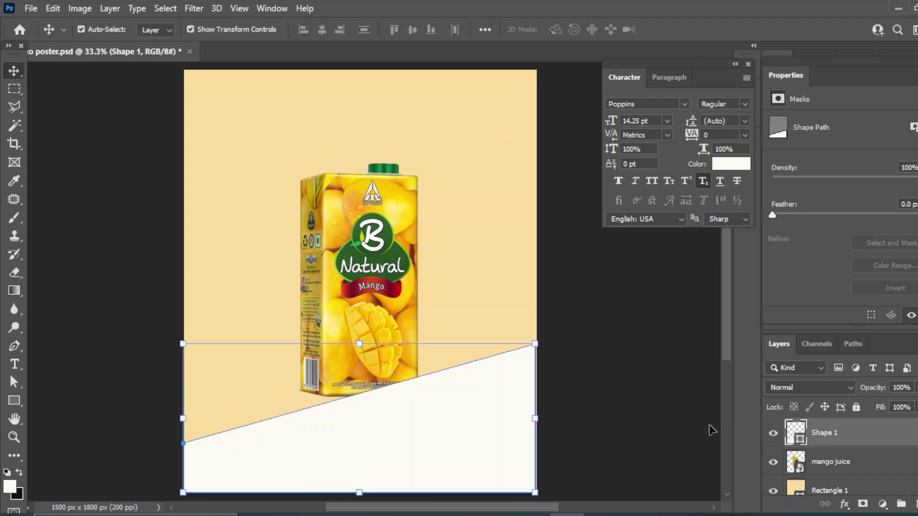
# Step: Fill the slanted shape with orange-red (#ce4b21) sampled from the carton
pyautogui.doubleClick(796, 432)
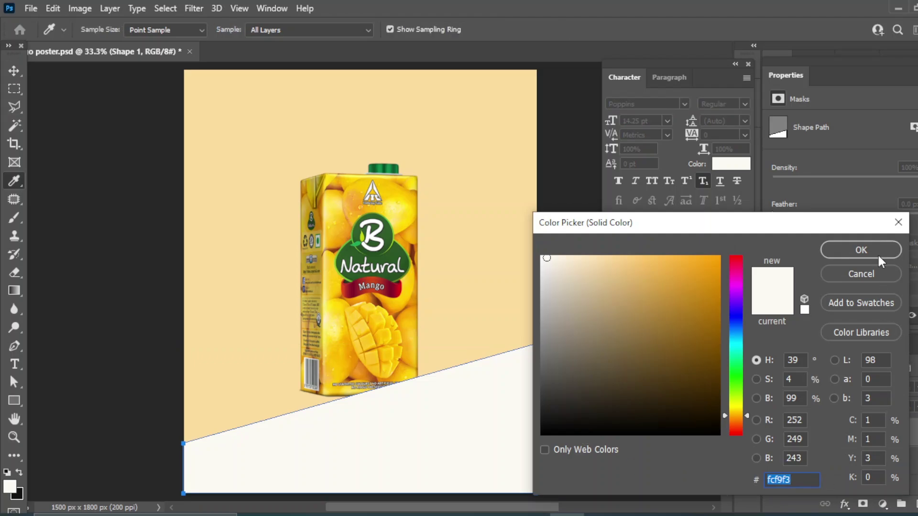
pyautogui.click(860, 248)
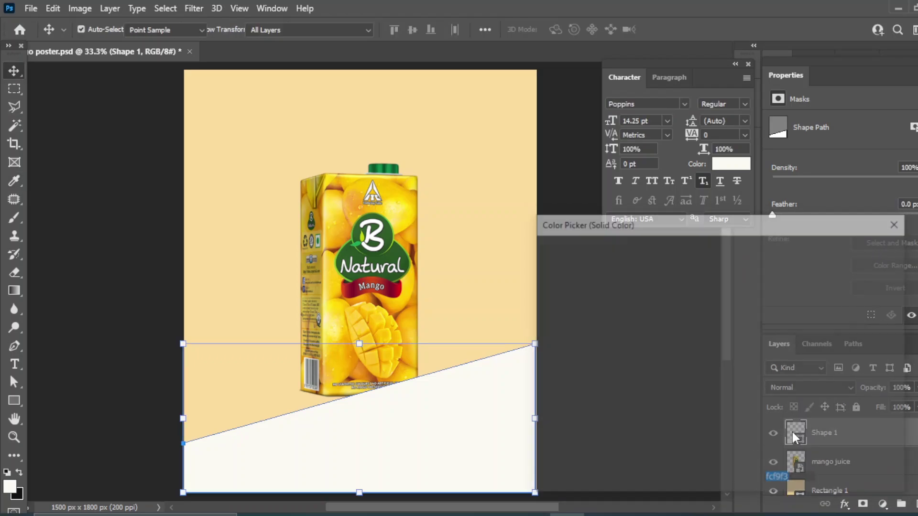
pyautogui.doubleClick(795, 433)
pyautogui.click(398, 289)
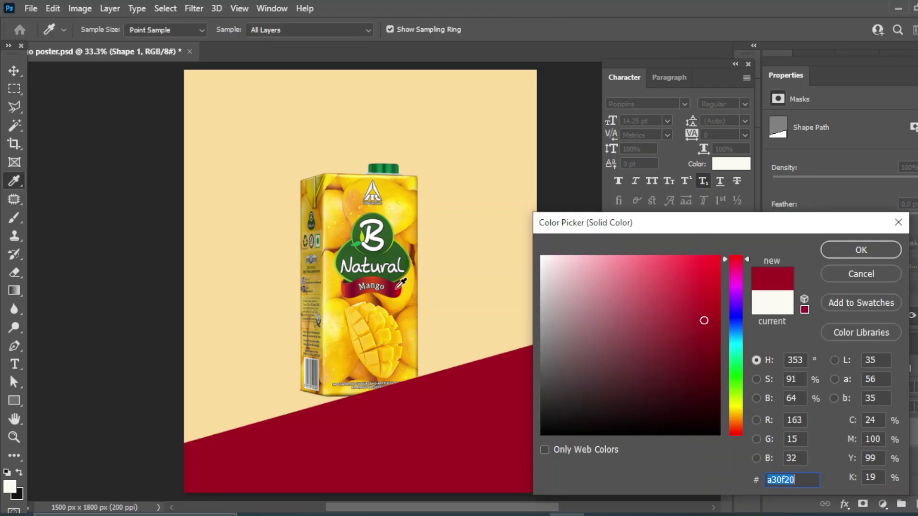
pyautogui.click(369, 276)
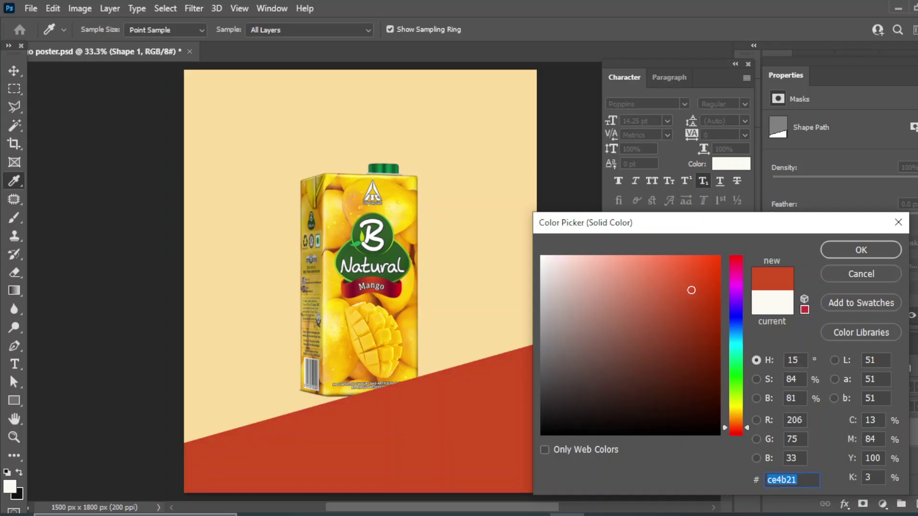
pyautogui.click(845, 250)
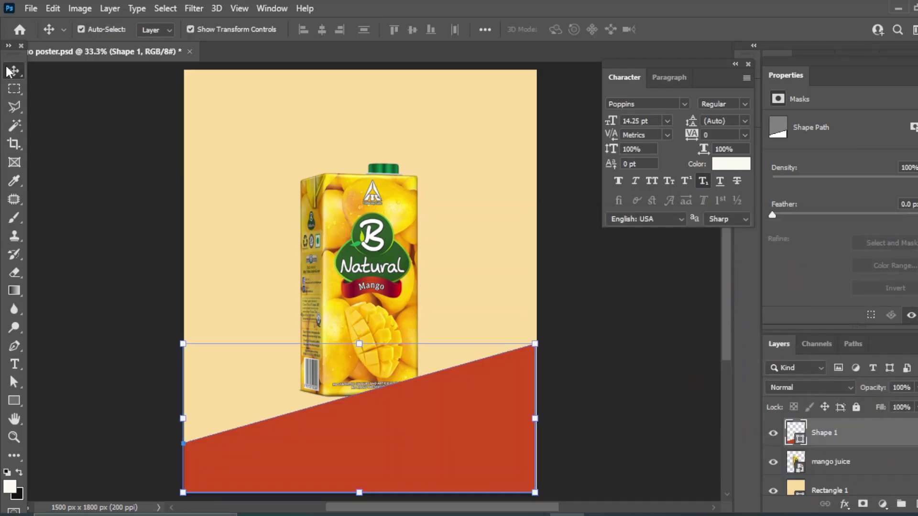
pyautogui.click(594, 337)
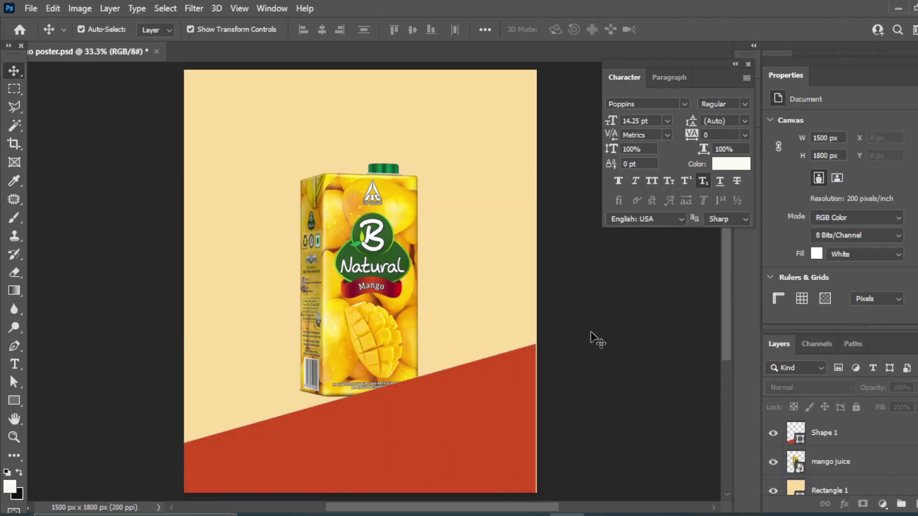
# Step: Enlarge the red shape slightly so it overlaps the poster's right and top-right edges
pyautogui.click(476, 397)
pyautogui.click(535, 343)
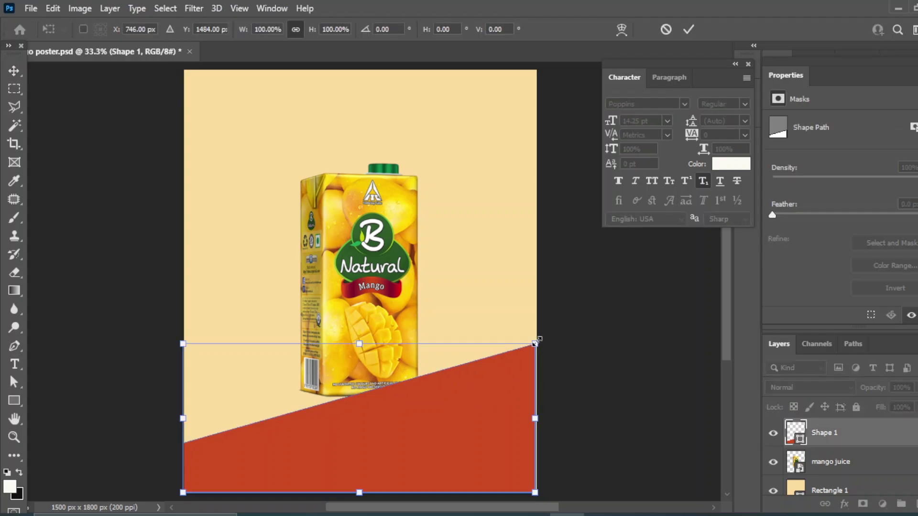
pyautogui.moveTo(544, 338); pyautogui.dragTo(546, 339)
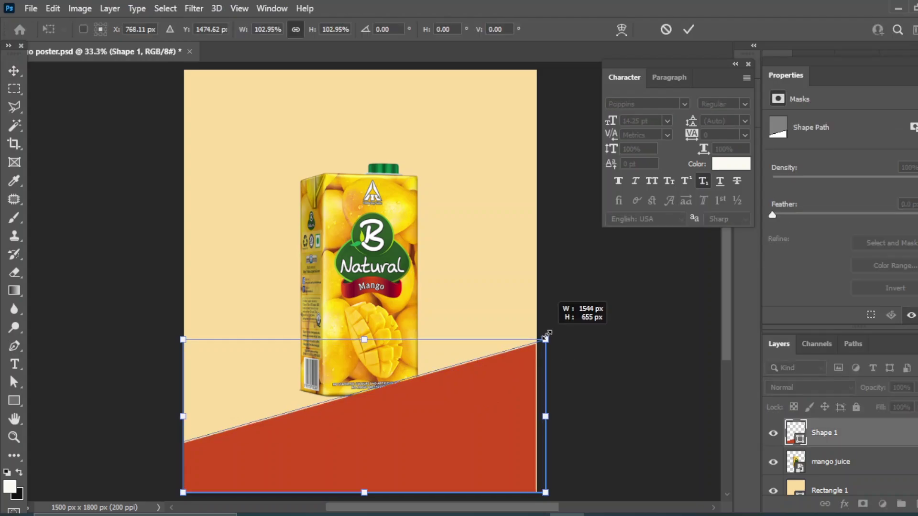
pyautogui.click(13, 71)
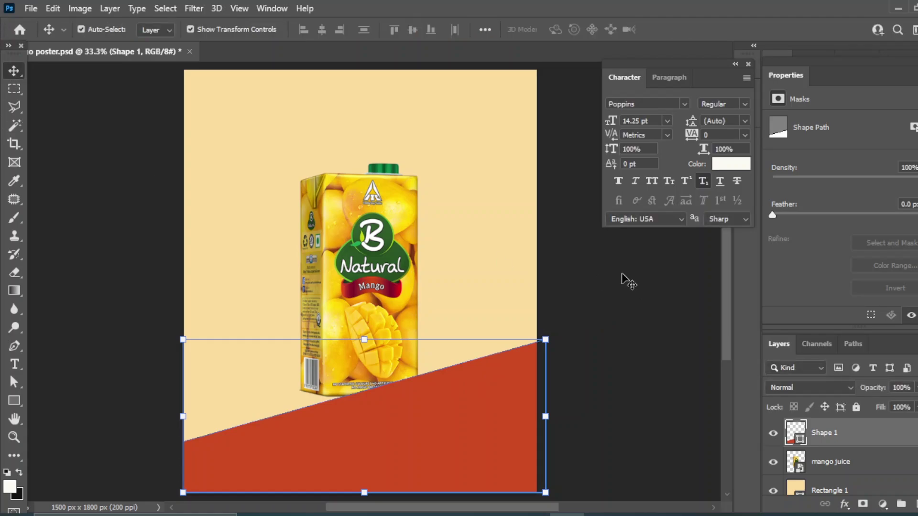
# Step: Drag 'mango splash2 (1)' from the mango images folder in File Explorer toward Photoshop
pyautogui.hotkey('alt', 'Tab')
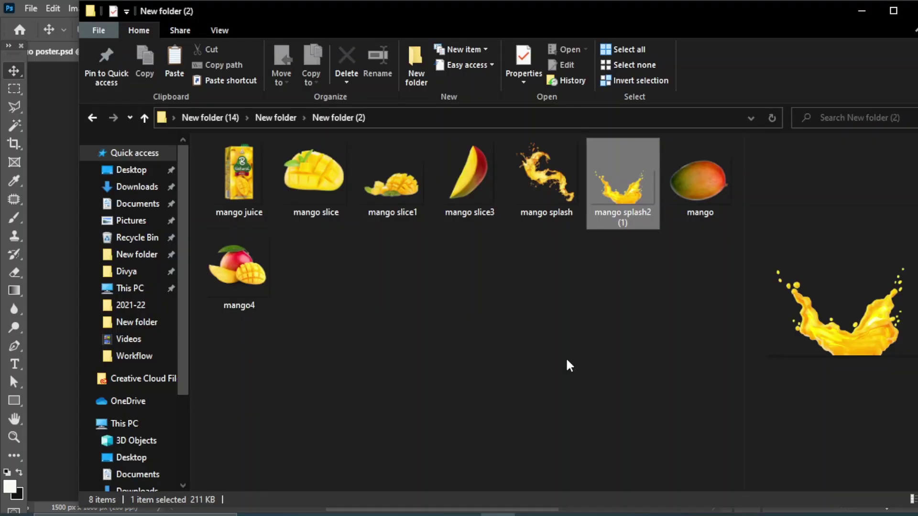
pyautogui.moveTo(566, 358); pyautogui.dragTo(566, 510)
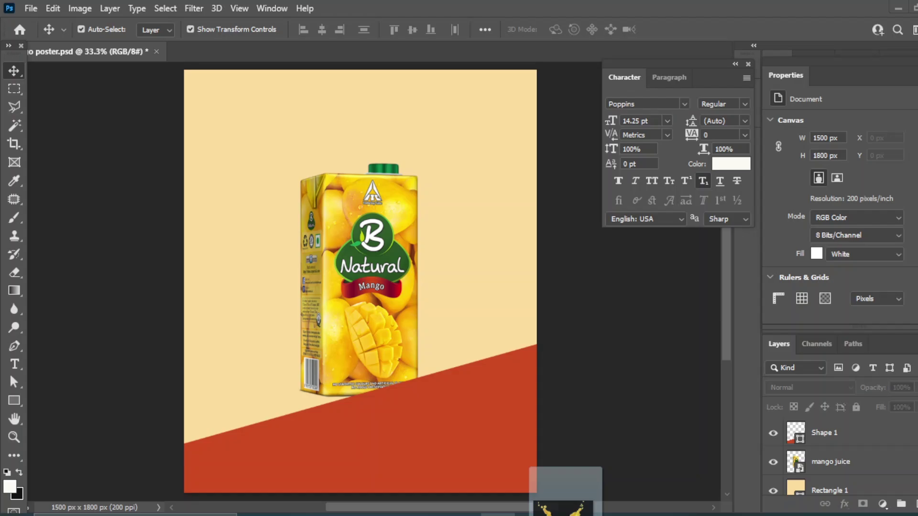
# Step: Drop the mango splash2 image around the base of the juice carton
pyautogui.moveTo(564, 502)
pyautogui.mouseDown()
pyautogui.moveTo(371, 383)
pyautogui.moveTo(368, 401)
pyautogui.mouseUp()
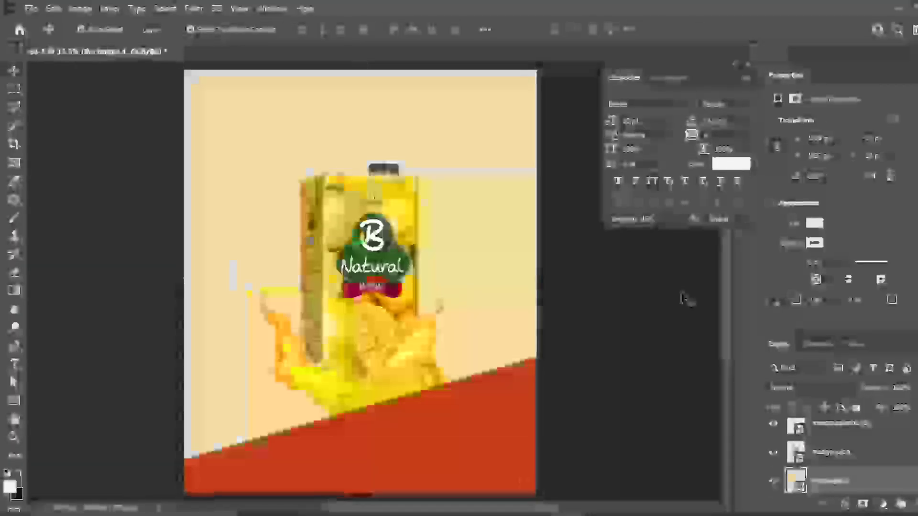
# Step: Give Rectangle 1 a radial orange gradient fill, shifting the stops so yellow glows behind the carton
pyautogui.click(536, 186)
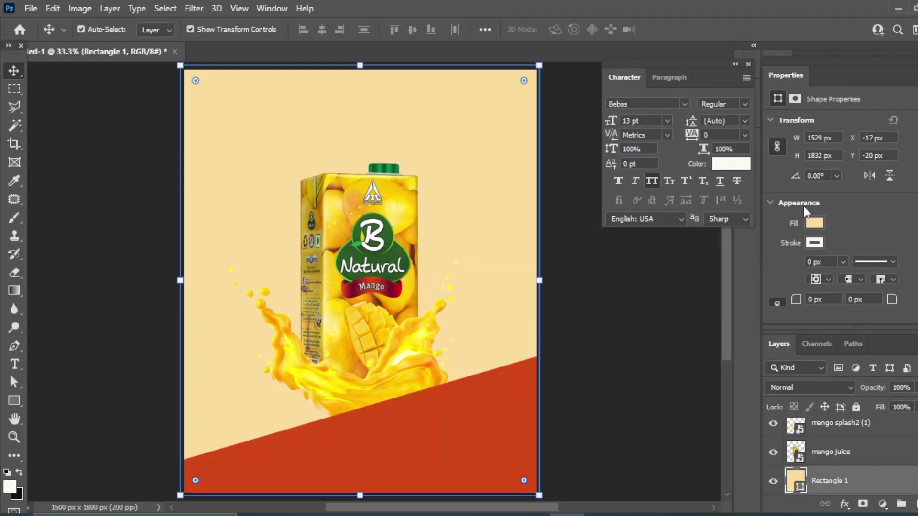
pyautogui.click(815, 223)
pyautogui.click(825, 250)
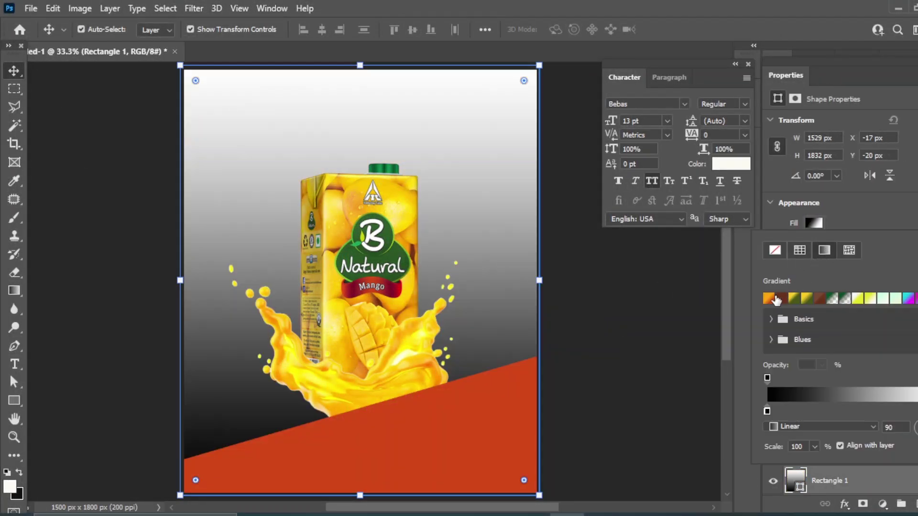
pyautogui.click(769, 298)
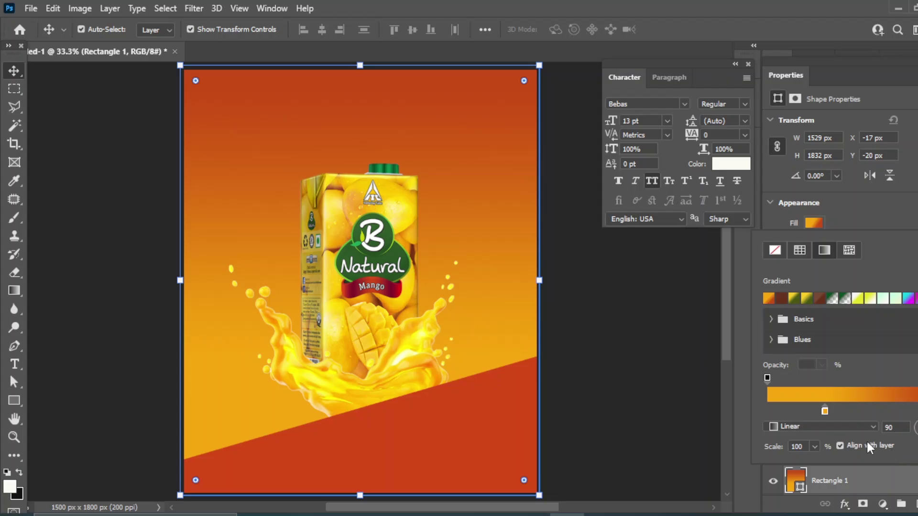
pyautogui.click(825, 410)
pyautogui.moveTo(826, 411); pyautogui.dragTo(838, 410)
pyautogui.click(873, 426)
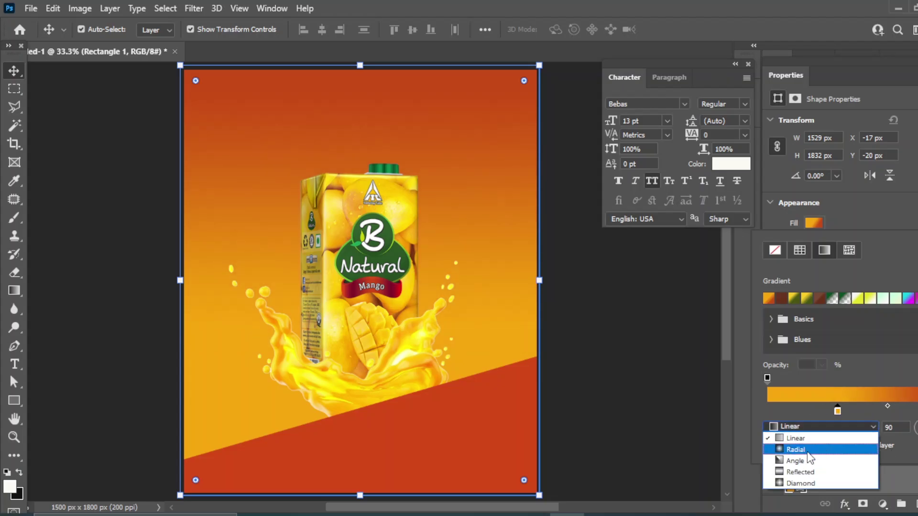
pyautogui.click(796, 441)
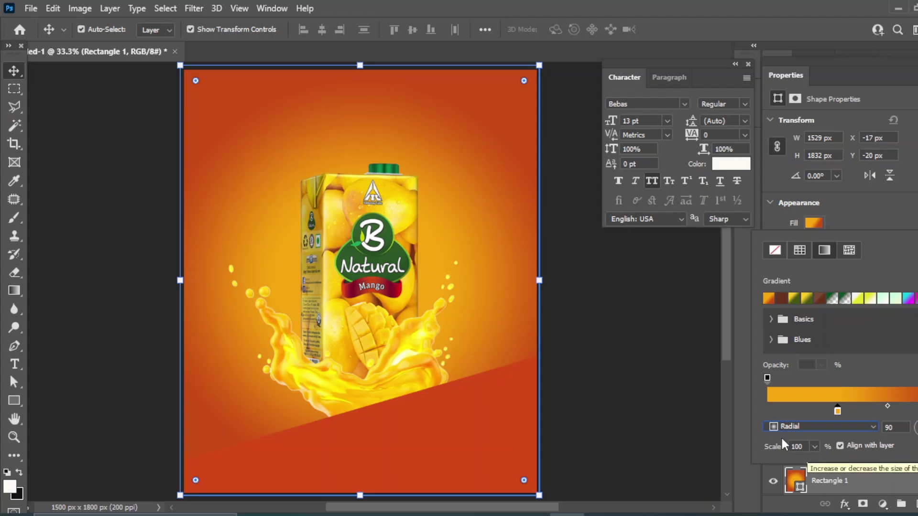
pyautogui.moveTo(837, 410); pyautogui.dragTo(872, 410)
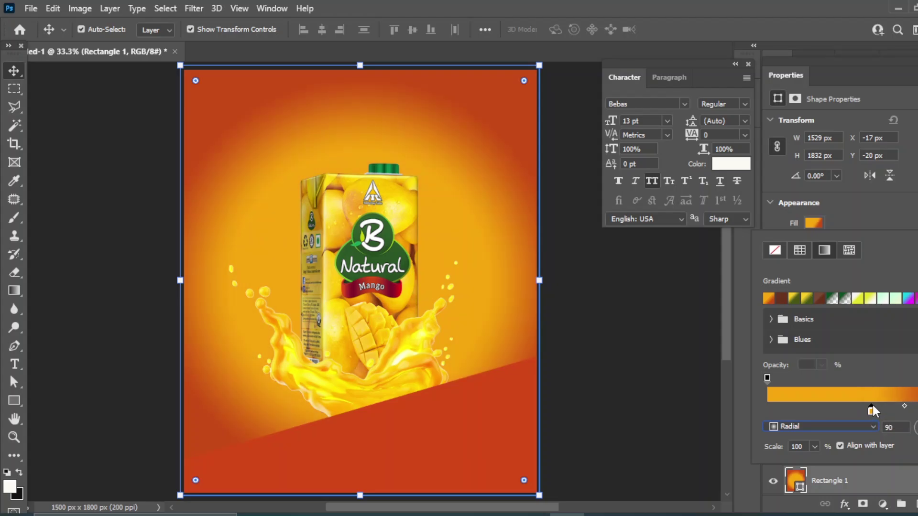
pyautogui.click(13, 72)
pyautogui.click(616, 339)
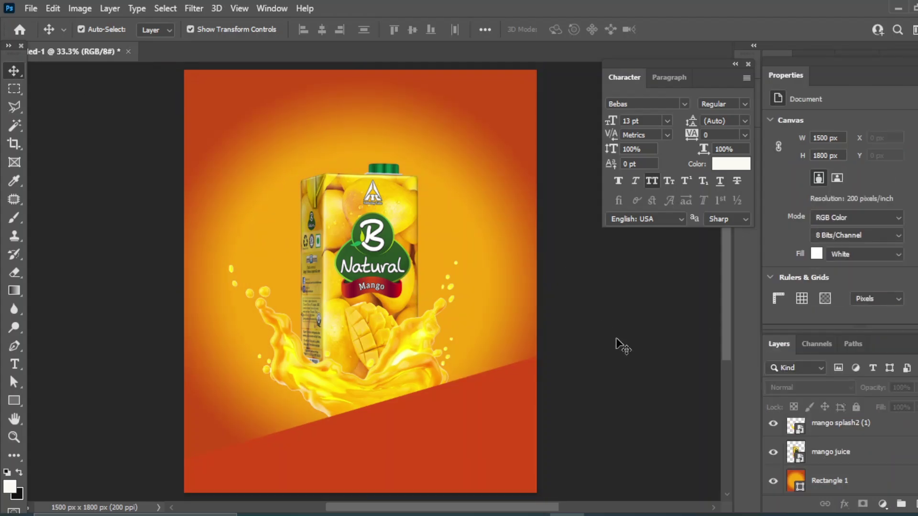
# Step: Add a new empty layer below the mango juice layer
pyautogui.click(840, 461)
pyautogui.click(915, 504)
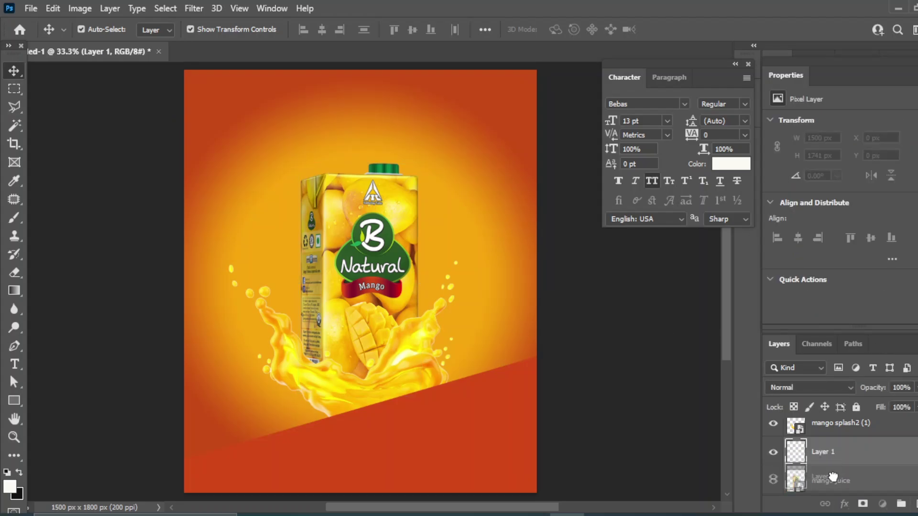
pyautogui.moveTo(826, 459); pyautogui.dragTo(829, 488)
# Step: Try out Brush tool size and hardness settings, then return to the Move tool
pyautogui.click(14, 218)
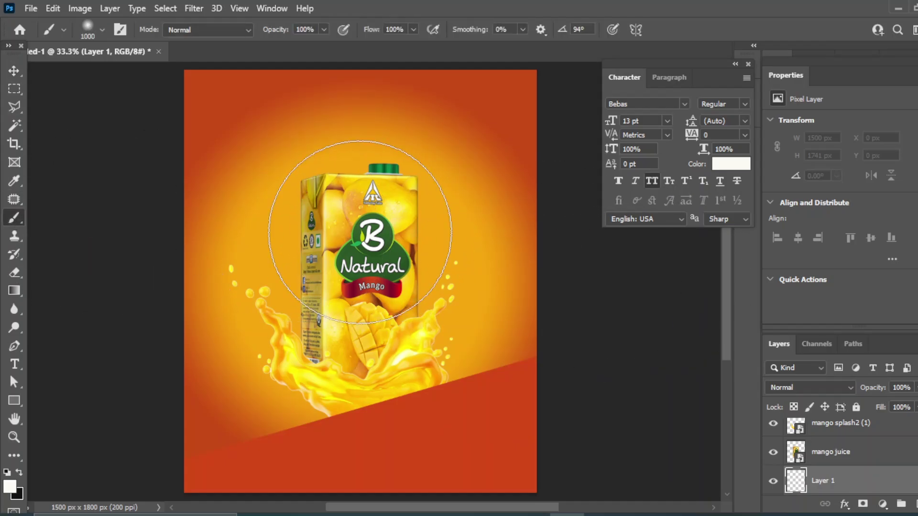
pyautogui.press(']')
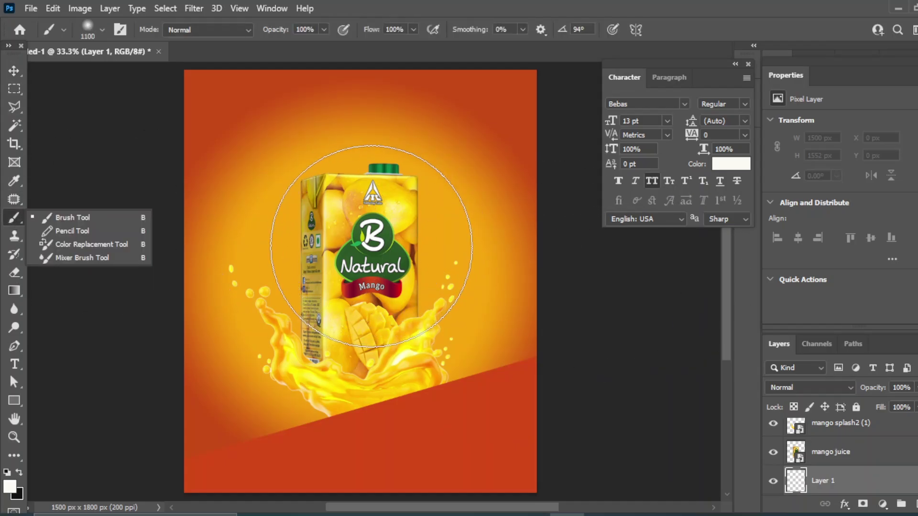
pyautogui.rightClick(379, 196)
pyautogui.click(14, 71)
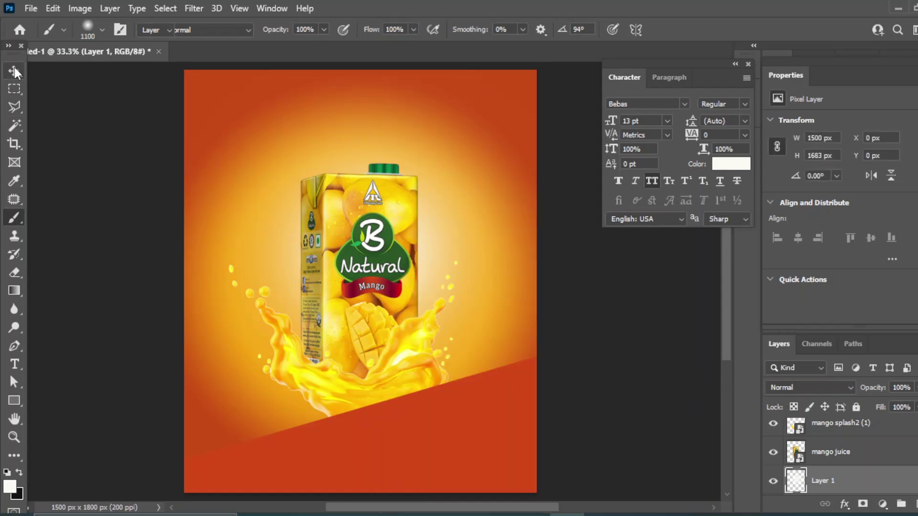
pyautogui.click(14, 217)
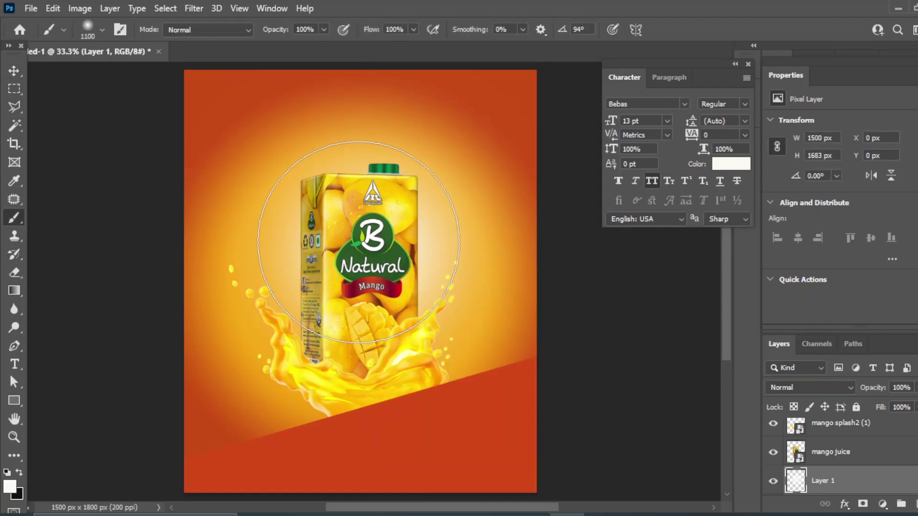
pyautogui.press('[')
pyautogui.press('[')
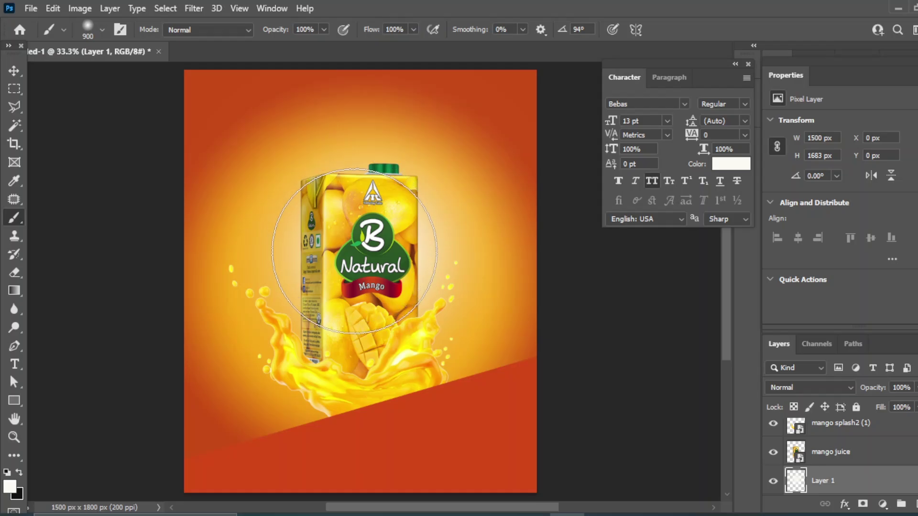
pyautogui.rightClick(360, 194)
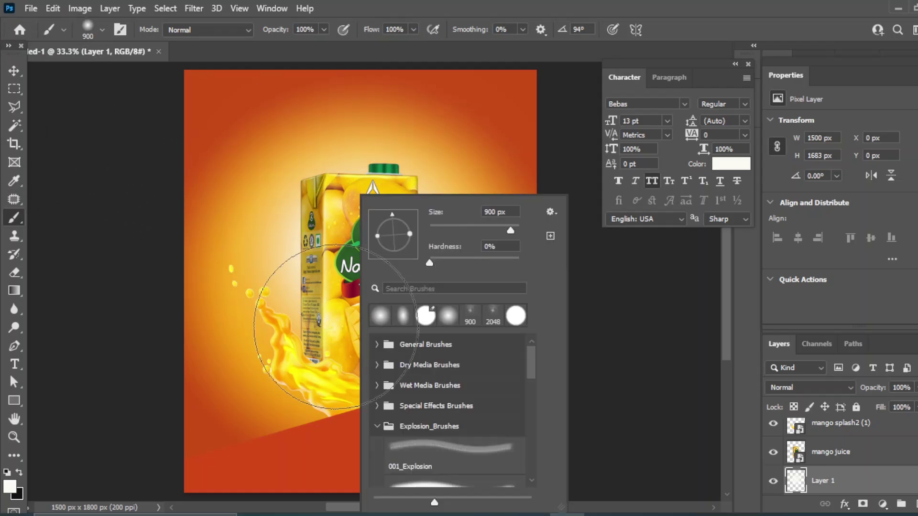
pyautogui.press('v')
pyautogui.click(621, 366)
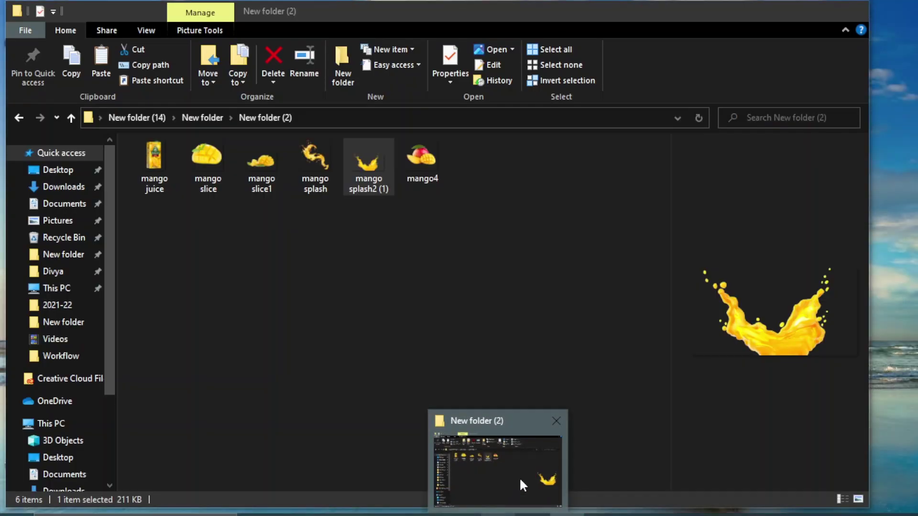
# Step: Drag the mango4 image from the mango folder onto the poster
pyautogui.click(520, 477)
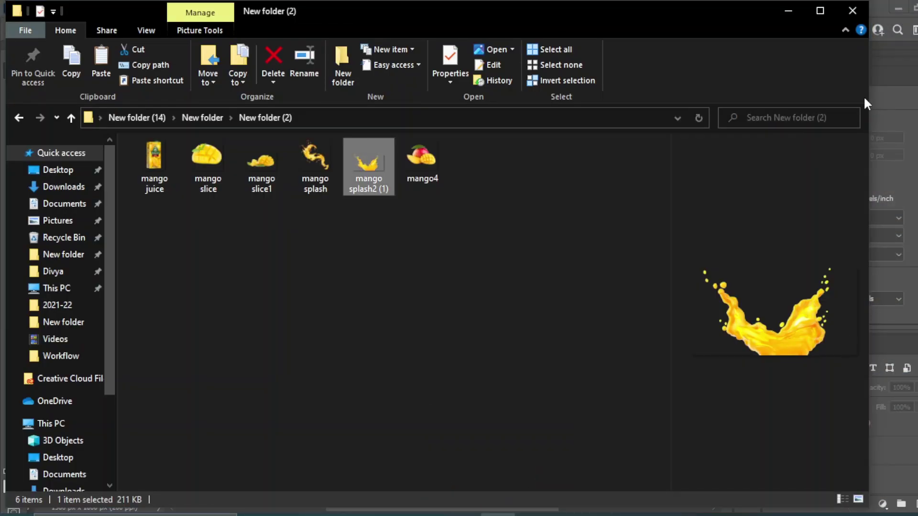
pyautogui.click(424, 160)
pyautogui.moveTo(422, 157); pyautogui.dragTo(485, 357)
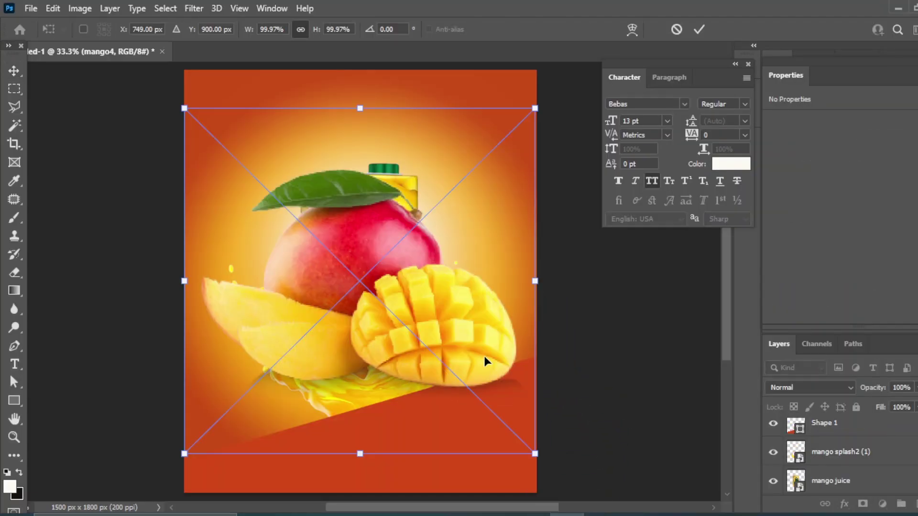
# Step: Shrink the mango4 image to about 28% and move it below the carton
pyautogui.moveTo(184, 453); pyautogui.dragTo(455, 185)
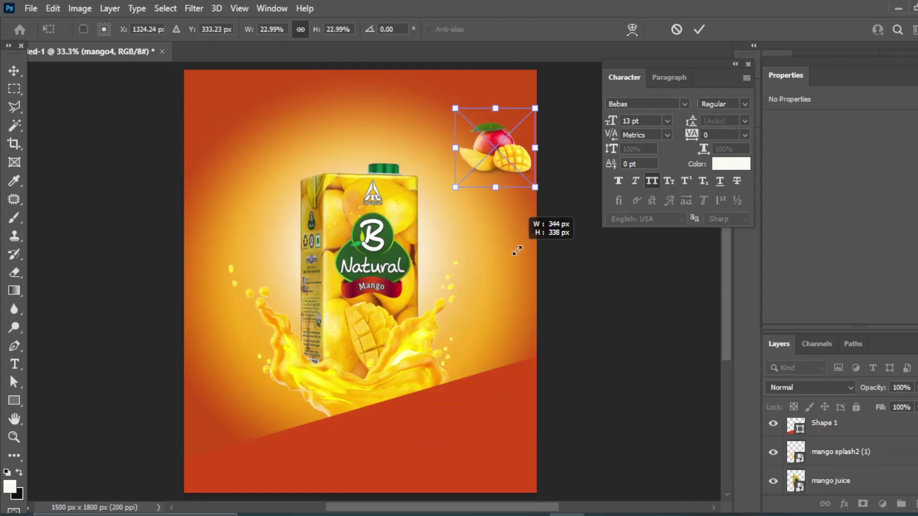
pyautogui.moveTo(492, 146)
pyautogui.mouseDown()
pyautogui.moveTo(397, 338)
pyautogui.moveTo(336, 348)
pyautogui.mouseUp()
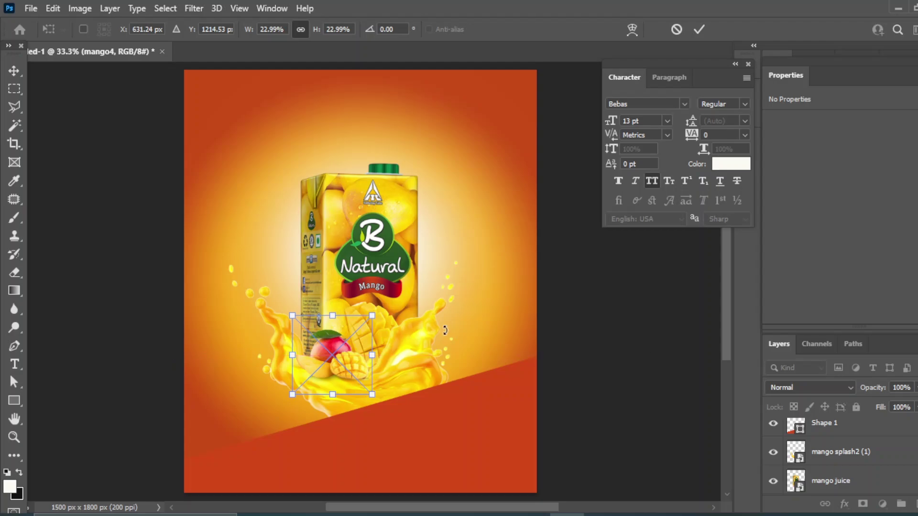
pyautogui.click(14, 70)
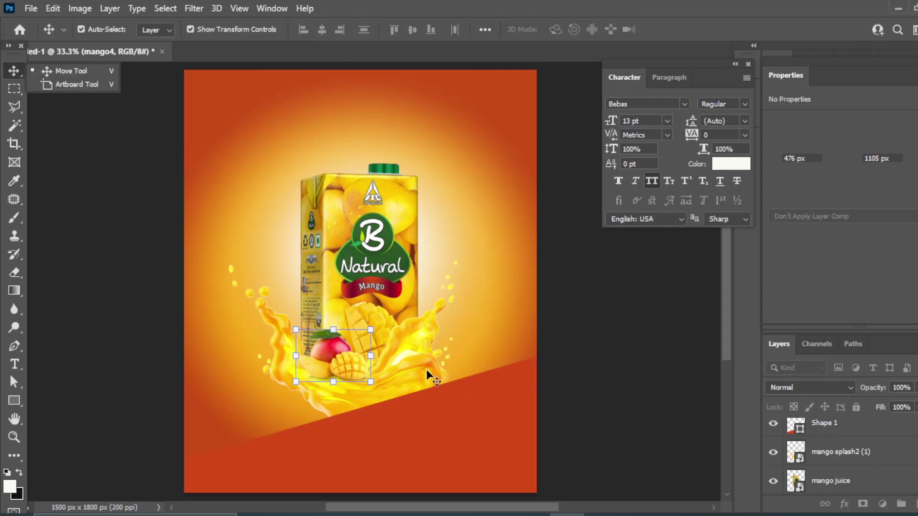
# Step: Nudge the mango splash layer a few steps downward
pyautogui.click(417, 354)
pyautogui.hotkey('shift', 'Down')
pyautogui.hotkey('shift', 'Down')
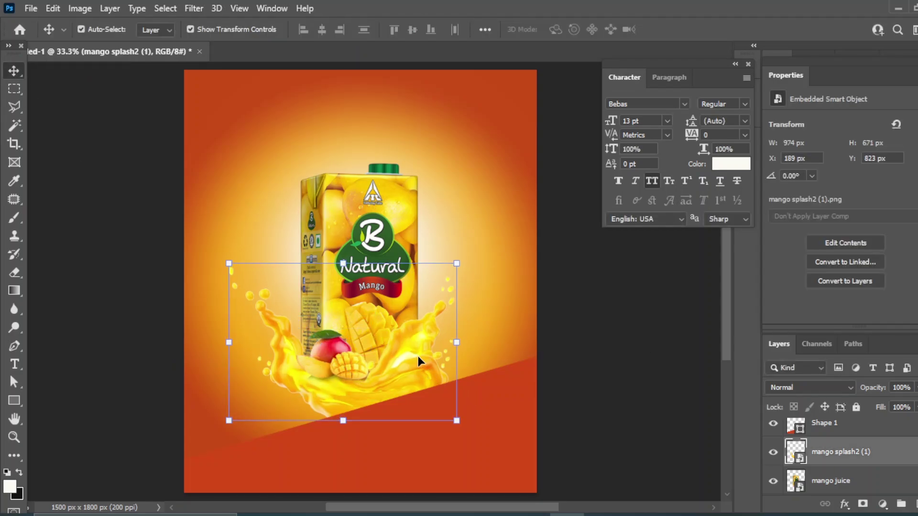
pyautogui.hotkey('shift', 'Down')
pyautogui.hotkey('shift', 'Up')
pyautogui.hotkey('shift', 'Up')
pyautogui.hotkey('shift', 'Down')
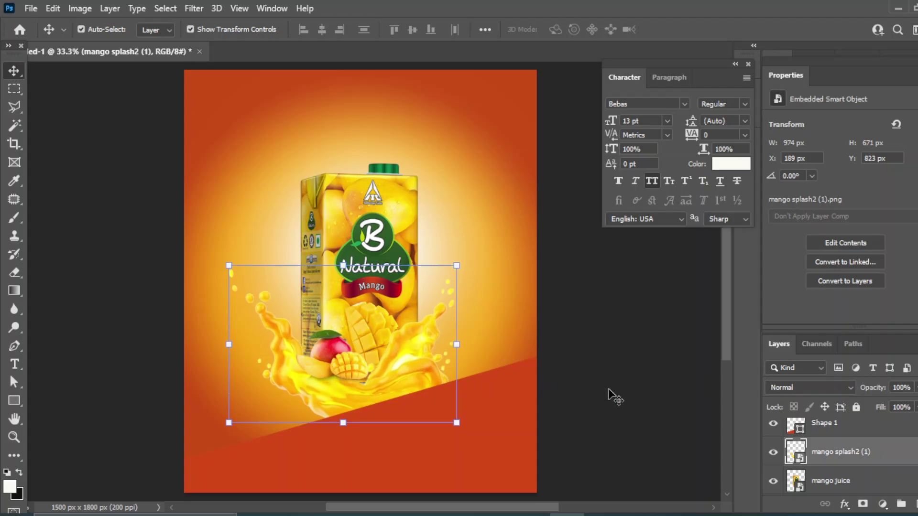
pyautogui.hotkey('shift', 'Down')
pyautogui.hotkey('shift', 'Down')
pyautogui.hotkey('shift', 'Down')
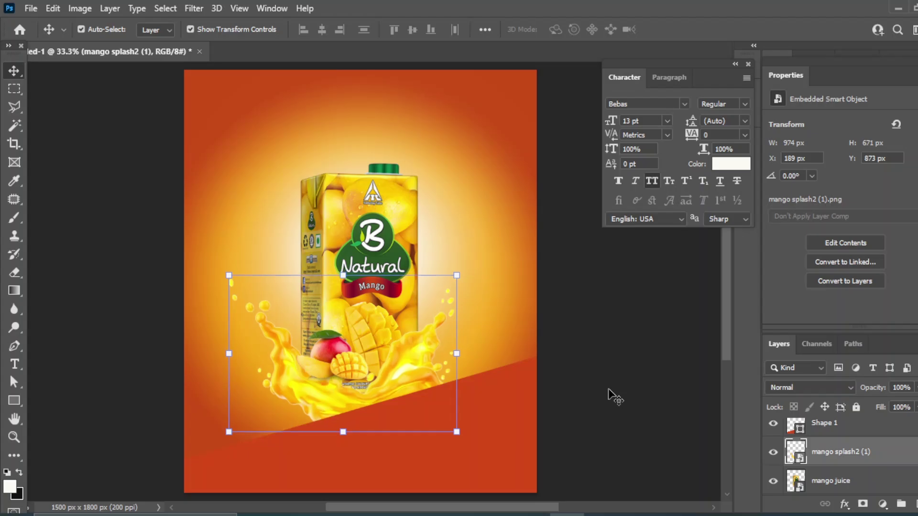
# Step: Move mango4 to the top of the layers and fit it over the splash at the carton base
pyautogui.moveTo(665, 365); pyautogui.dragTo(338, 354)
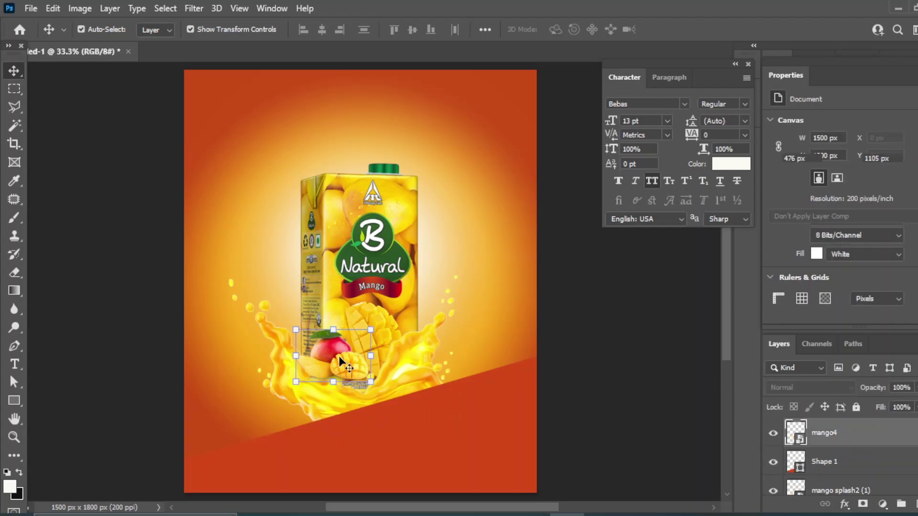
pyautogui.hotkey('shift', 'Down')
pyautogui.hotkey('shift', 'Down')
pyautogui.hotkey('shift', 'Down')
pyautogui.hotkey('shift', 'Down')
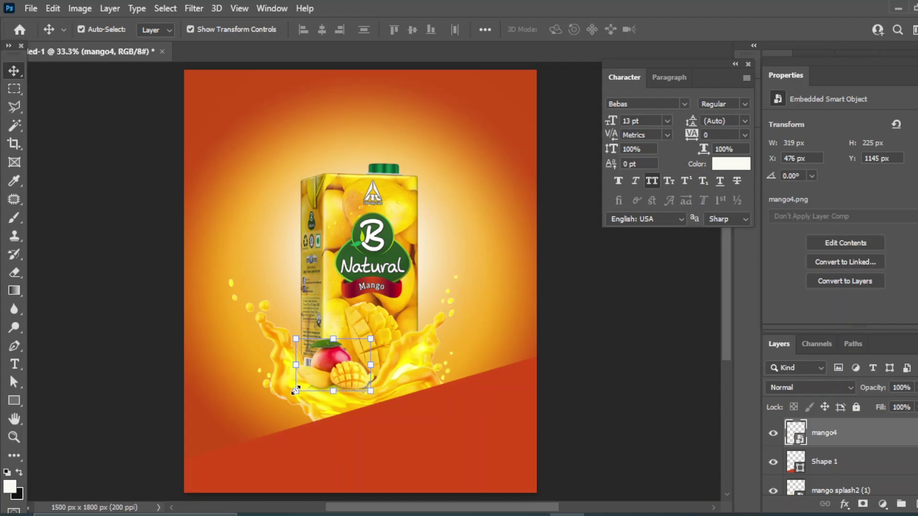
pyautogui.moveTo(295, 391); pyautogui.dragTo(275, 406)
pyautogui.moveTo(354, 346); pyautogui.dragTo(372, 324)
pyautogui.moveTo(339, 385); pyautogui.dragTo(350, 375)
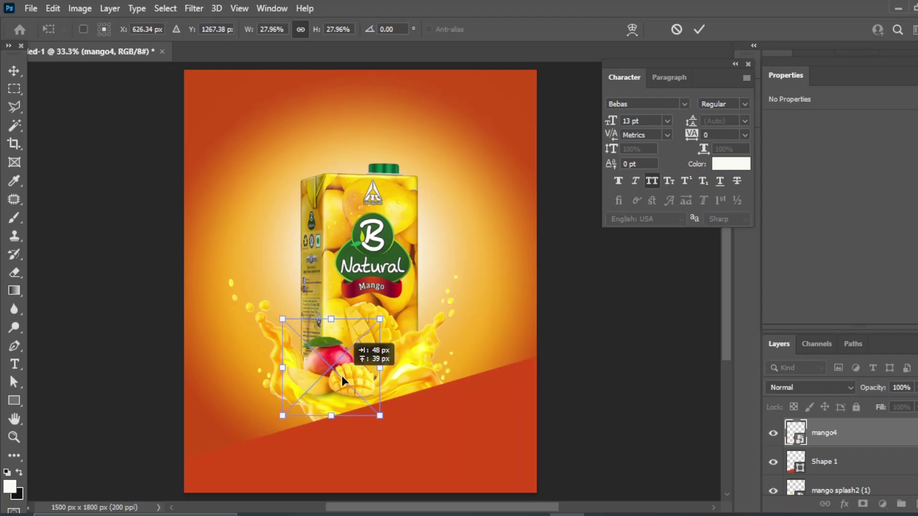
pyautogui.click(15, 72)
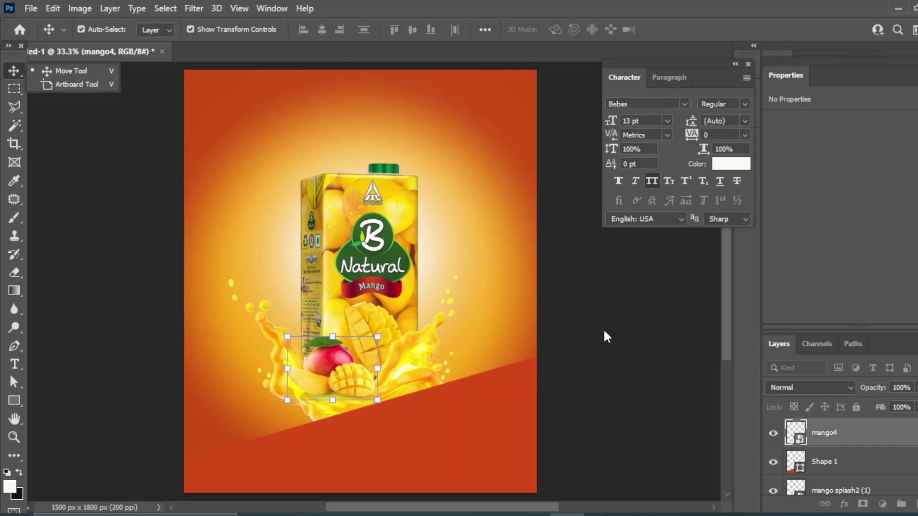
pyautogui.click(604, 325)
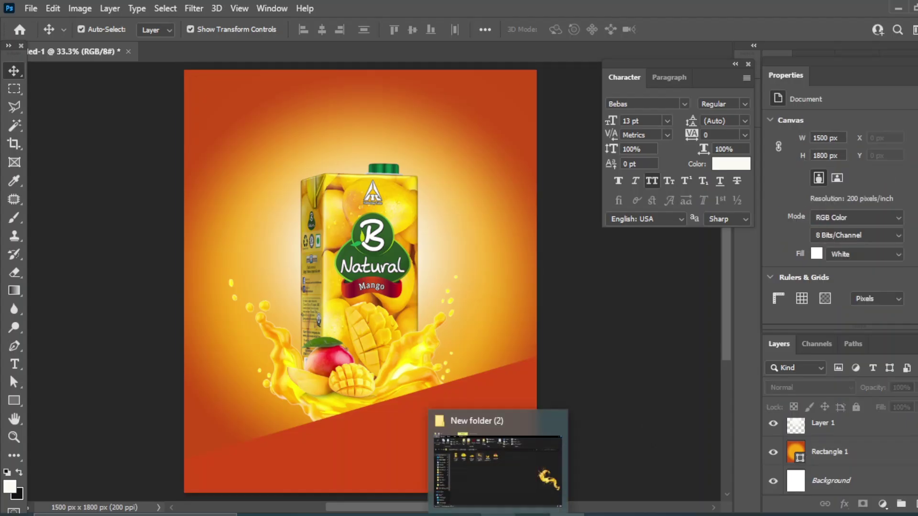
# Step: Drag mango splash.png from the mango images folder into the poster and enlarge it
pyautogui.click(497, 471)
pyautogui.moveTo(370, 163)
pyautogui.mouseDown()
pyautogui.moveTo(561, 227)
pyautogui.moveTo(311, 230)
pyautogui.mouseUp()
pyautogui.moveTo(439, 202); pyautogui.dragTo(459, 163)
pyautogui.moveTo(332, 257); pyautogui.dragTo(317, 256)
pyautogui.press('Return')
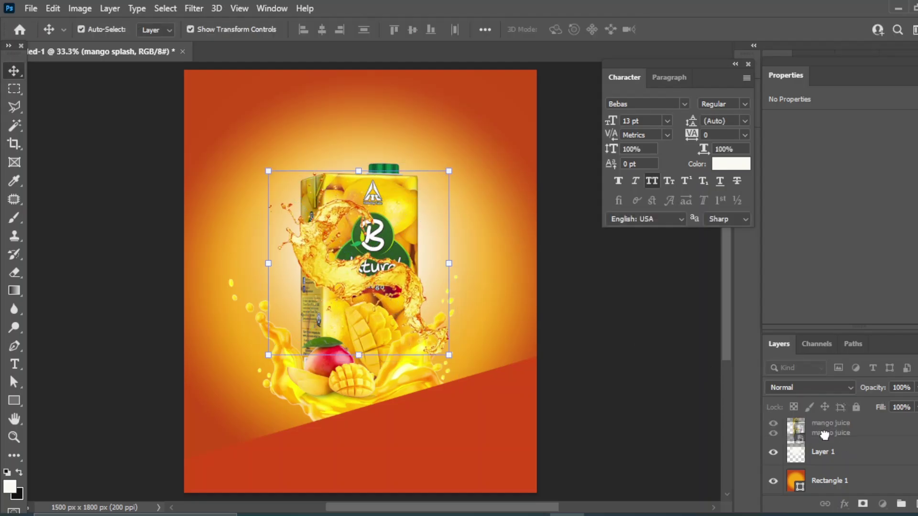
# Step: Move the splash layer below mango juice and enlarge it behind the carton's upper left
pyautogui.click(341, 281)
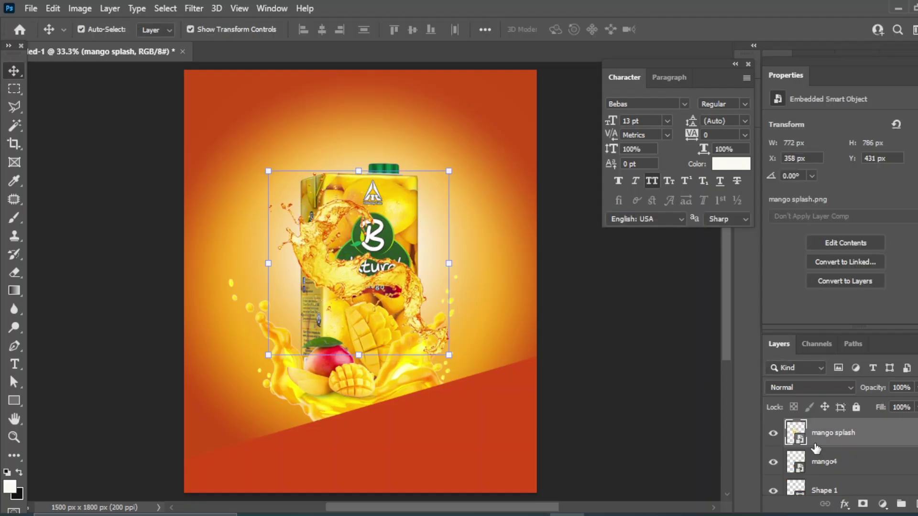
pyautogui.moveTo(816, 448); pyautogui.dragTo(823, 481)
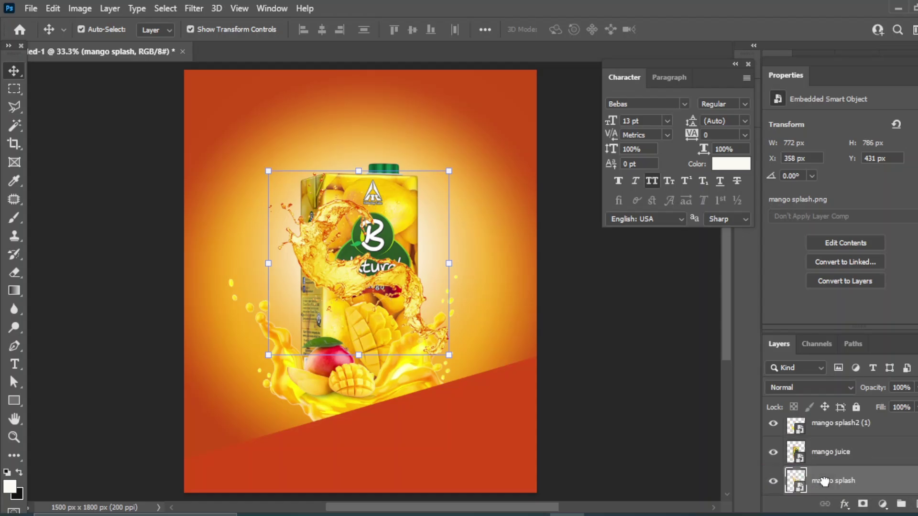
pyautogui.moveTo(448, 171); pyautogui.dragTo(459, 158)
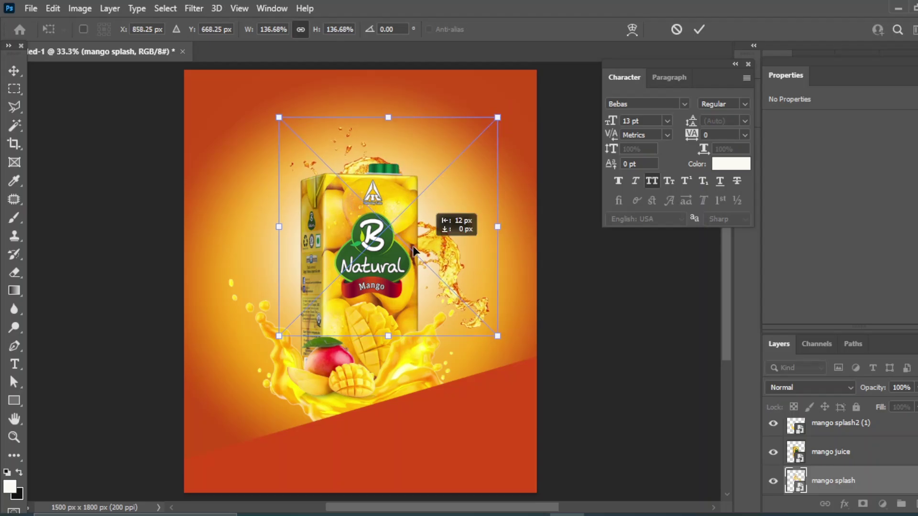
pyautogui.moveTo(440, 246); pyautogui.dragTo(334, 246)
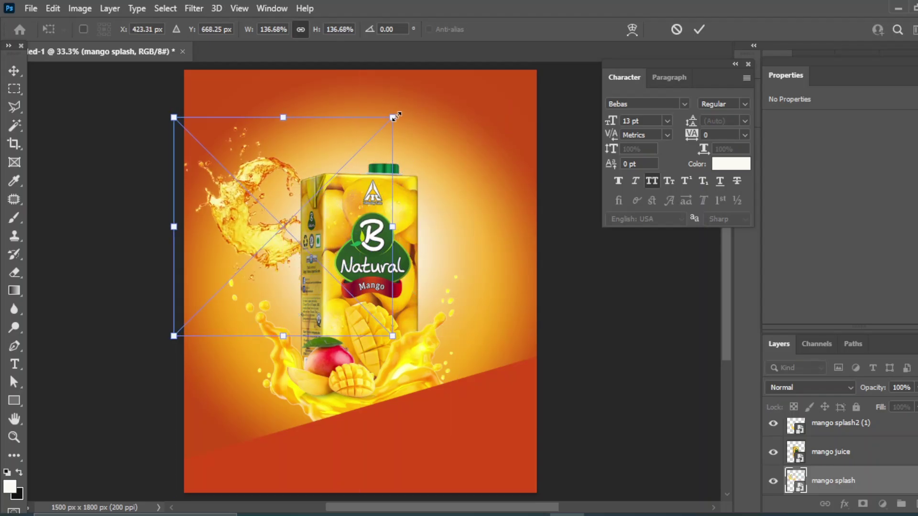
pyautogui.moveTo(393, 117); pyautogui.dragTo(447, 73)
pyautogui.moveTo(282, 205); pyautogui.dragTo(299, 215)
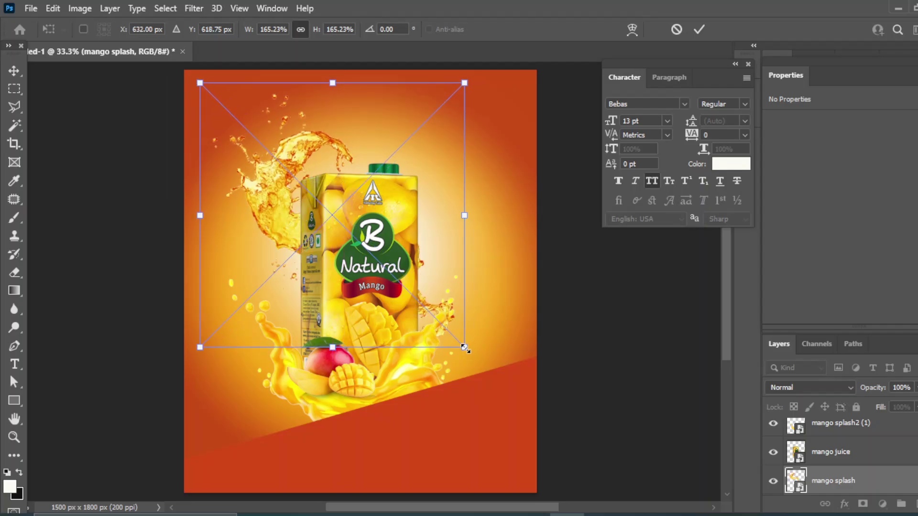
# Step: Finish sizing the splash to about 137%, then drag mango slice.png into the poster
pyautogui.moveTo(464, 348); pyautogui.dragTo(483, 337)
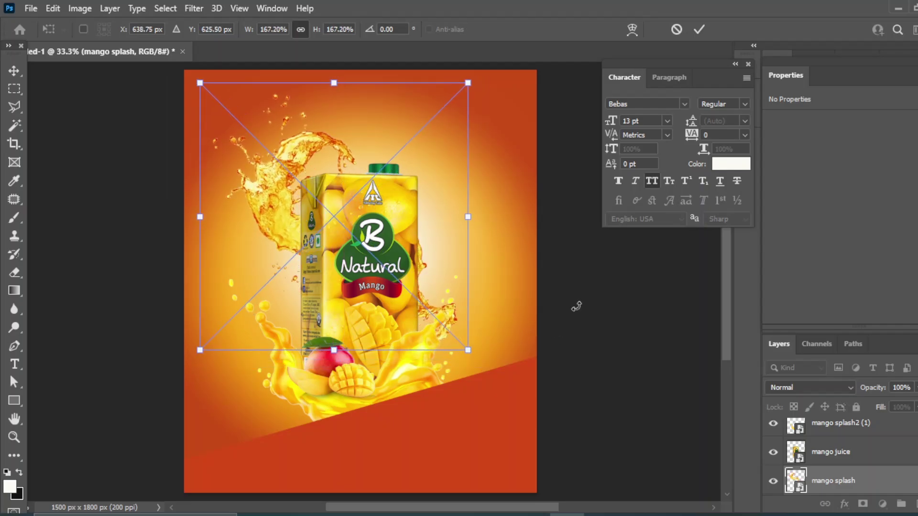
pyautogui.moveTo(468, 350)
pyautogui.mouseDown()
pyautogui.moveTo(419, 324)
pyautogui.moveTo(443, 308)
pyautogui.mouseUp()
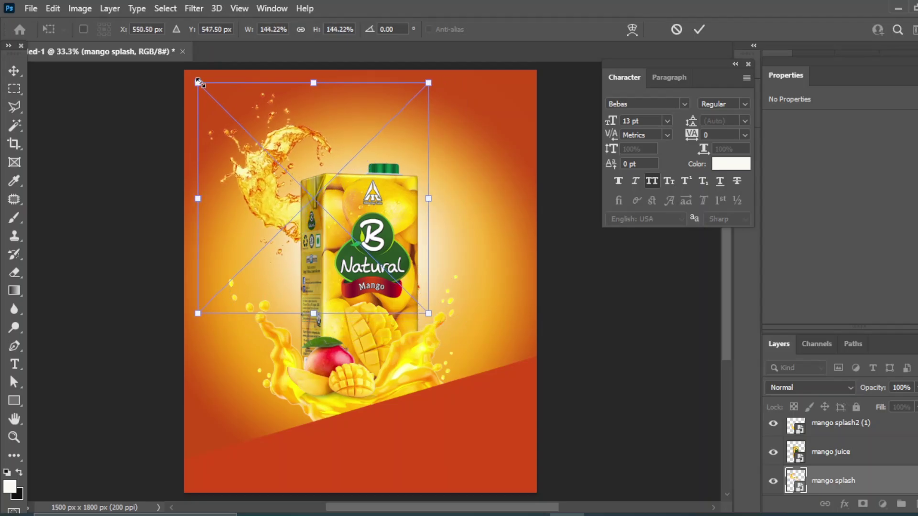
pyautogui.moveTo(198, 81); pyautogui.dragTo(205, 95)
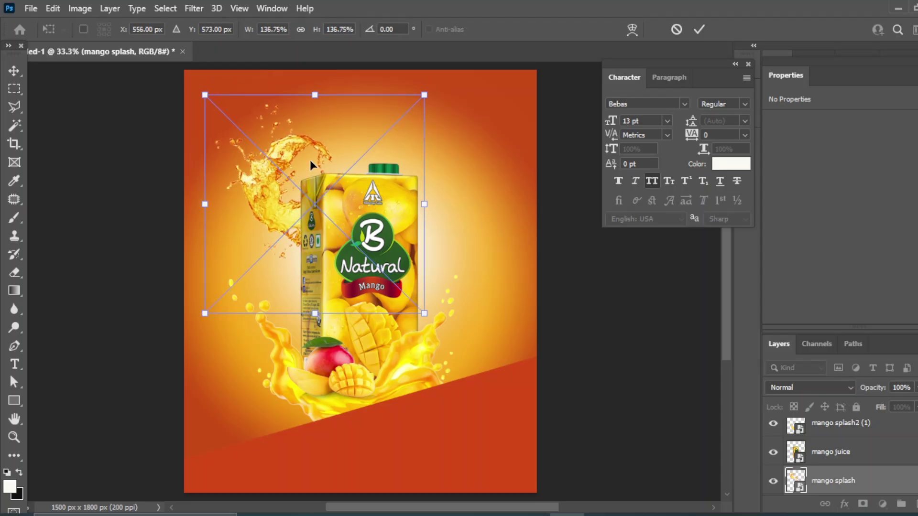
pyautogui.press('Return')
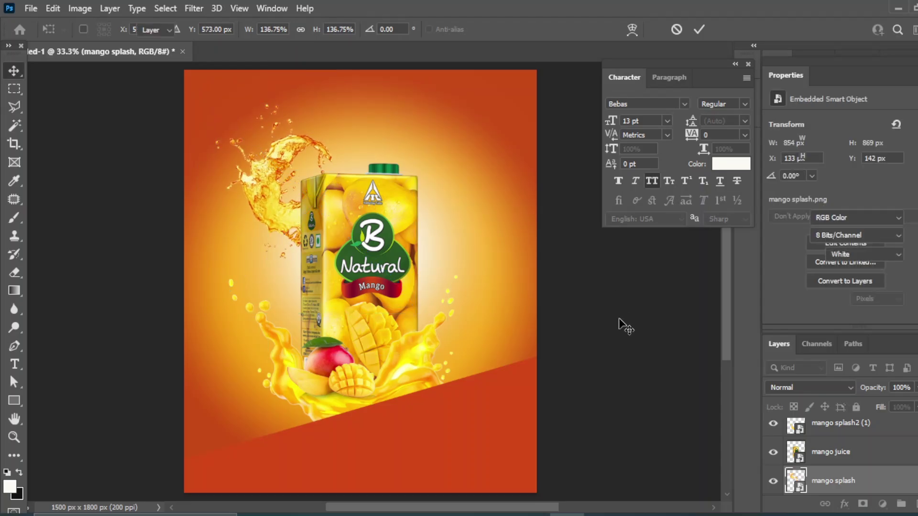
pyautogui.click(619, 320)
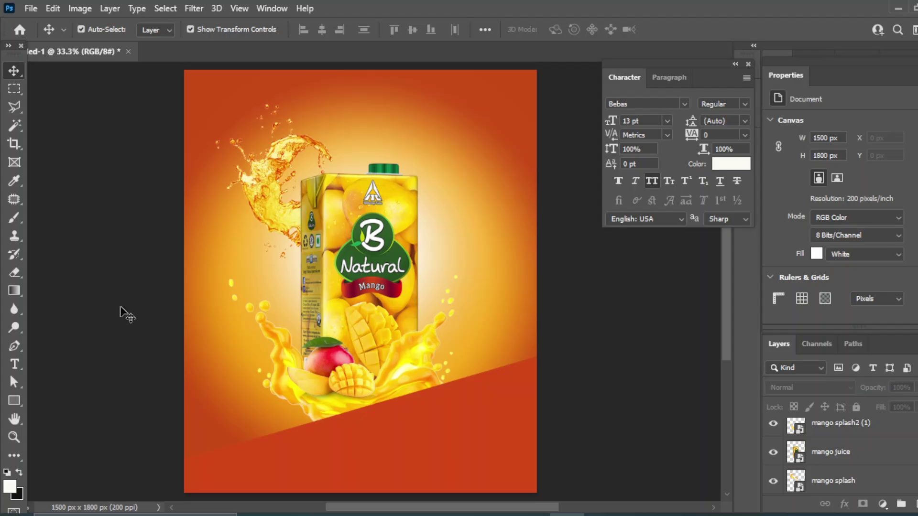
pyautogui.click(498, 509)
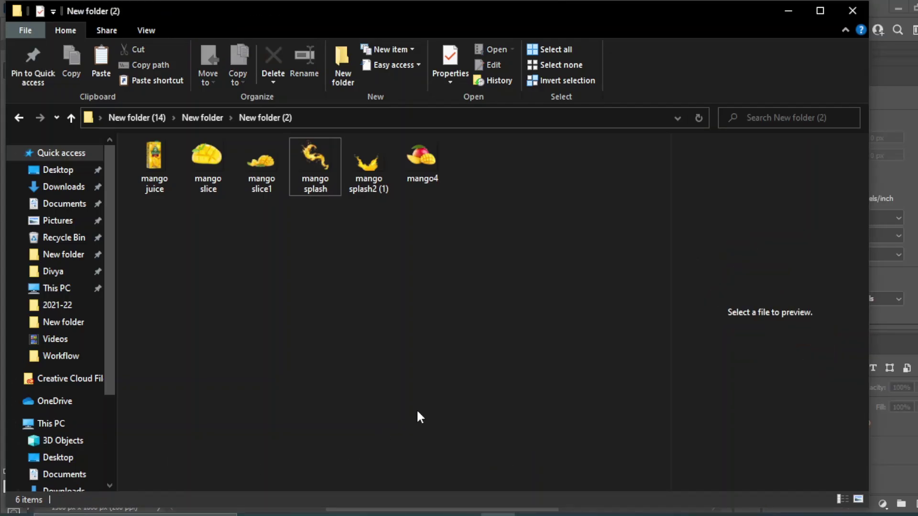
pyautogui.moveTo(207, 157)
pyautogui.mouseDown()
pyautogui.moveTo(545, 377)
pyautogui.moveTo(423, 317)
pyautogui.mouseUp()
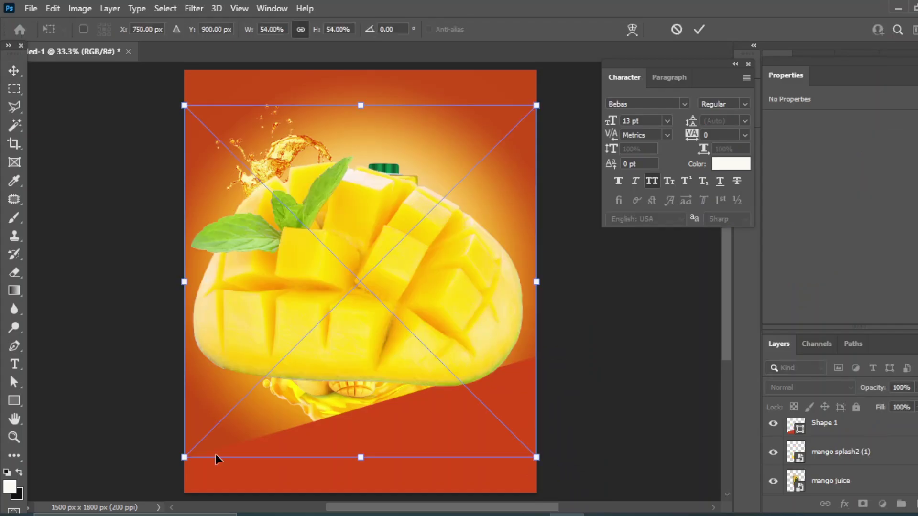
# Step: Shrink the mango slice and fit it into the poster's top-right corner
pyautogui.moveTo(245, 433)
pyautogui.mouseDown()
pyautogui.moveTo(474, 197)
pyautogui.moveTo(528, 177)
pyautogui.moveTo(517, 103)
pyautogui.mouseUp()
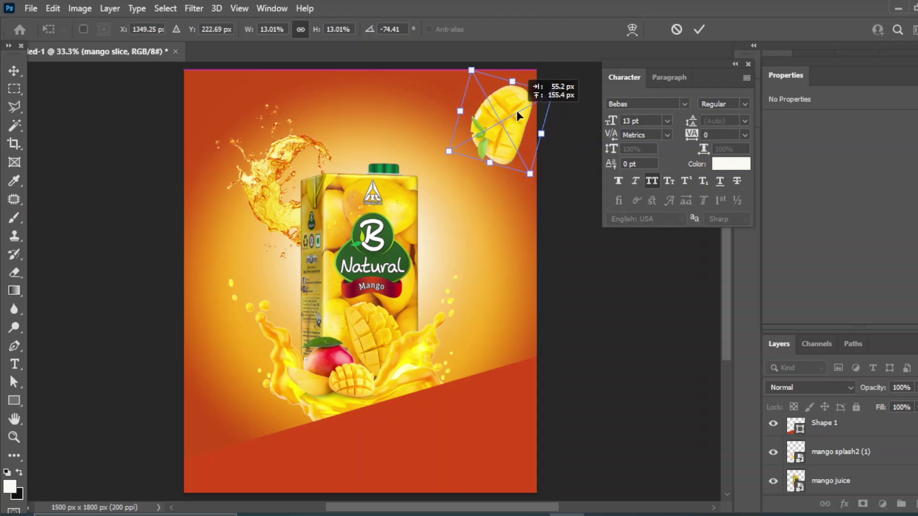
pyautogui.moveTo(453, 128); pyautogui.dragTo(471, 116)
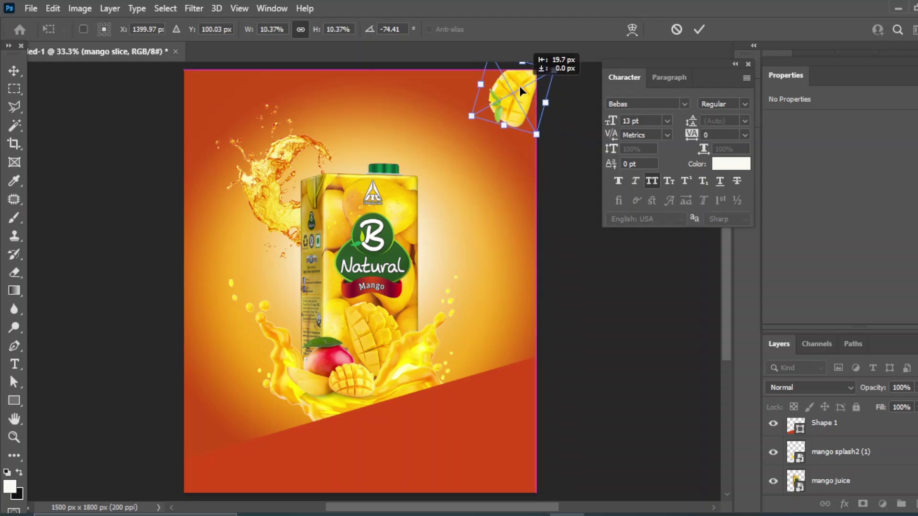
pyautogui.moveTo(518, 87); pyautogui.dragTo(523, 82)
pyautogui.hotkey('shift', 'Right')
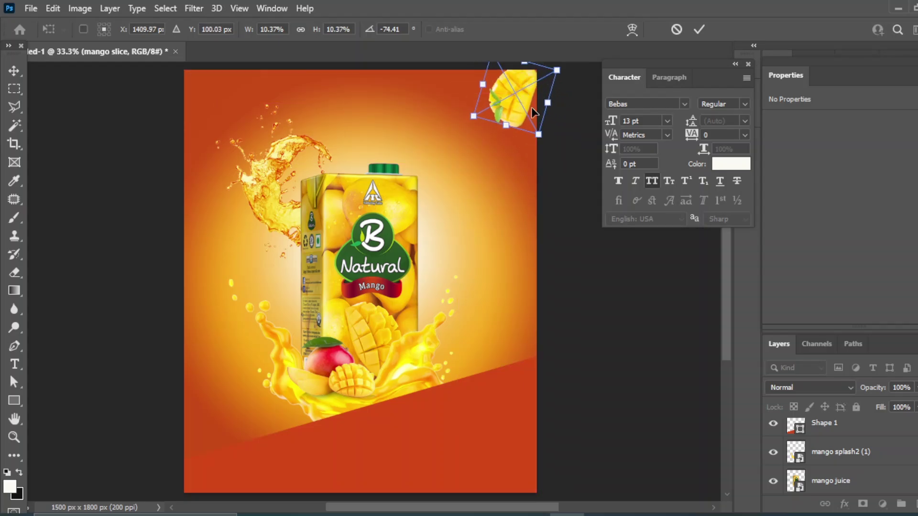
pyautogui.hotkey('shift', 'Right')
pyautogui.click(14, 71)
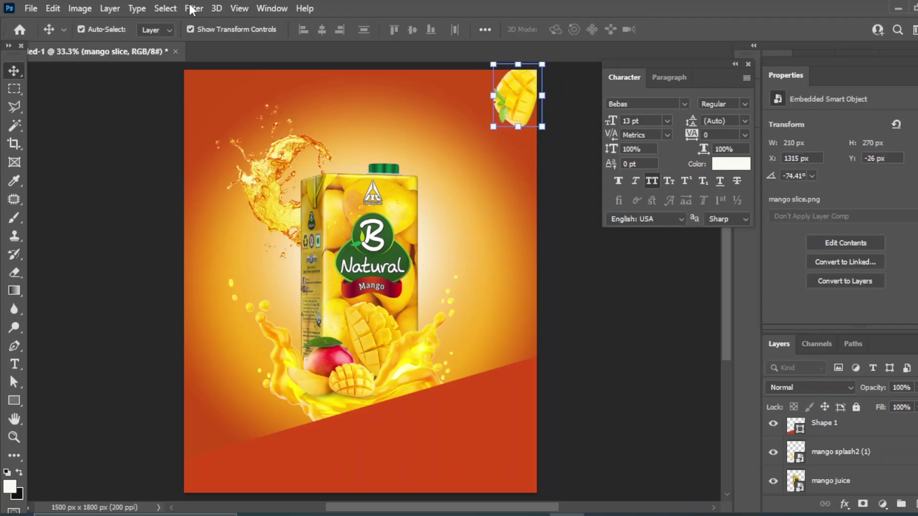
# Step: Soften the mango slice with a 4 px Gaussian Blur
pyautogui.click(194, 8)
pyautogui.click(404, 242)
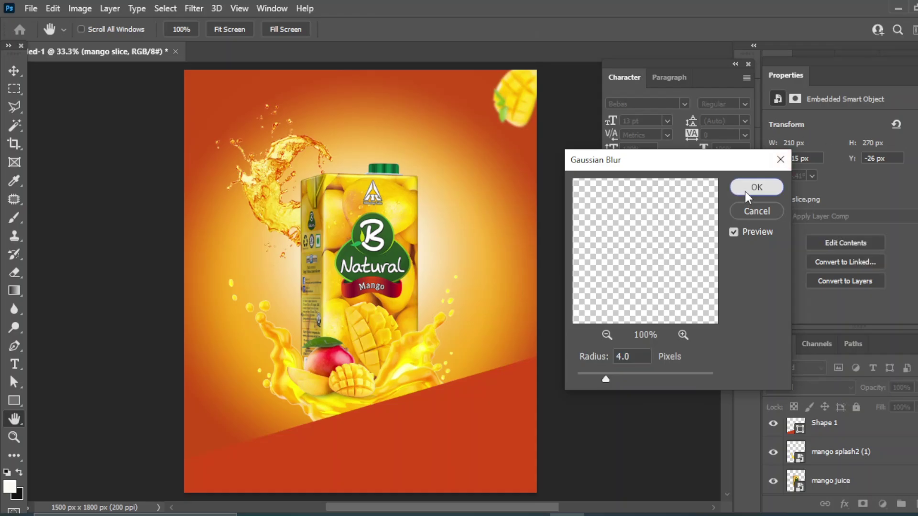
pyautogui.click(756, 187)
pyautogui.click(617, 379)
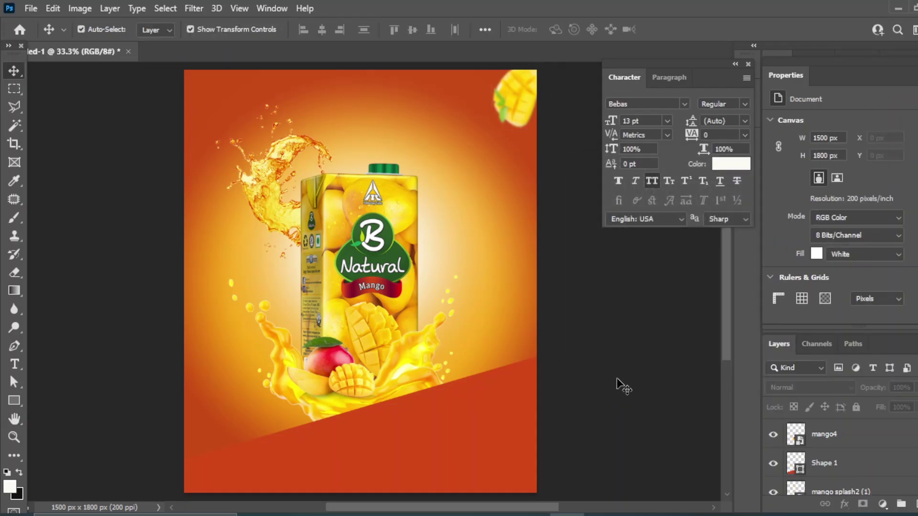
# Step: Duplicate the blurred mango slice and move the copy to the poster's lower left
pyautogui.click(465, 432)
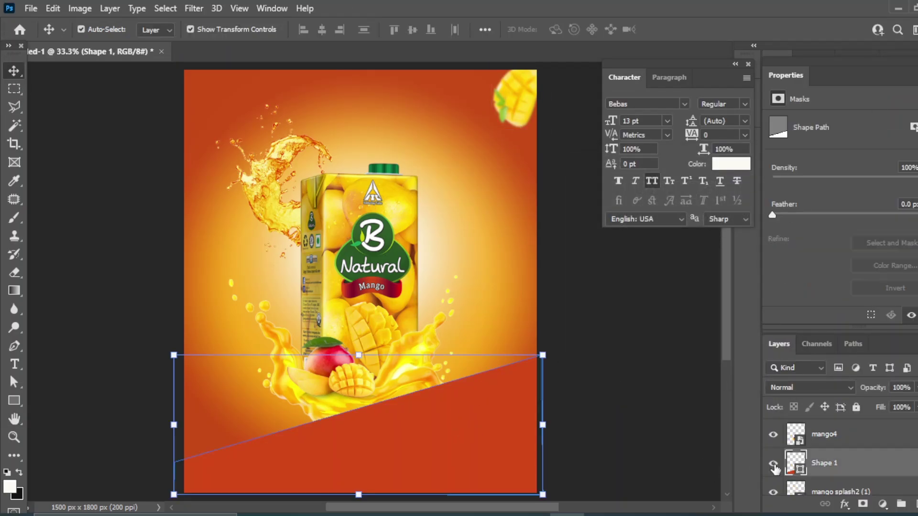
pyautogui.click(773, 463)
pyautogui.click(773, 462)
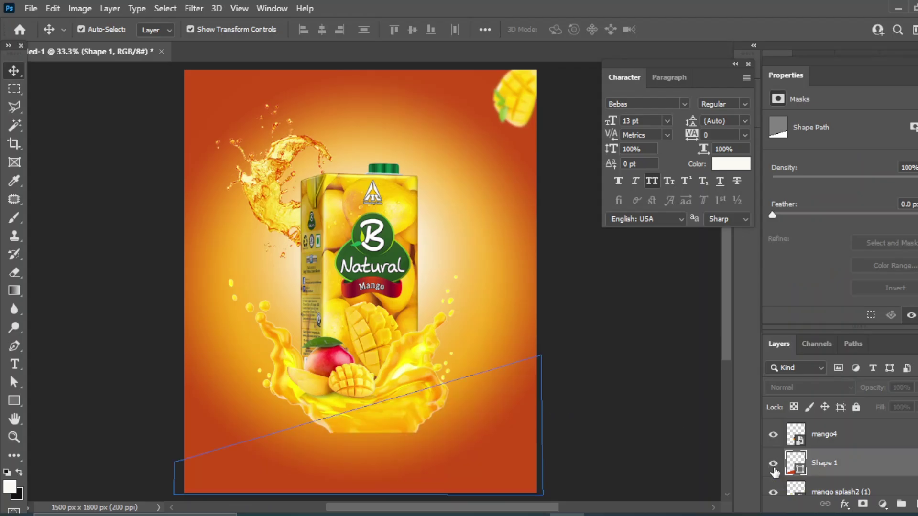
pyautogui.click(634, 354)
pyautogui.click(528, 112)
pyautogui.hotkey('ctrl', 'j')
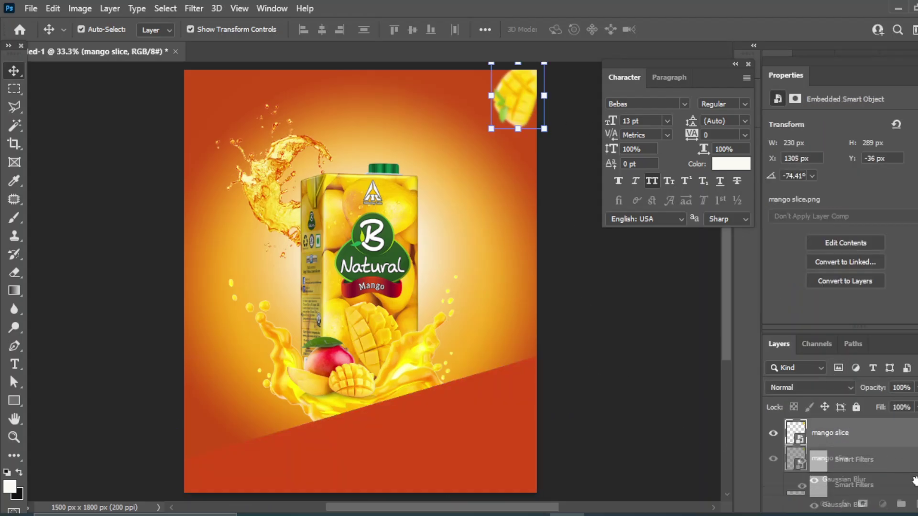
pyautogui.moveTo(514, 98); pyautogui.dragTo(222, 397)
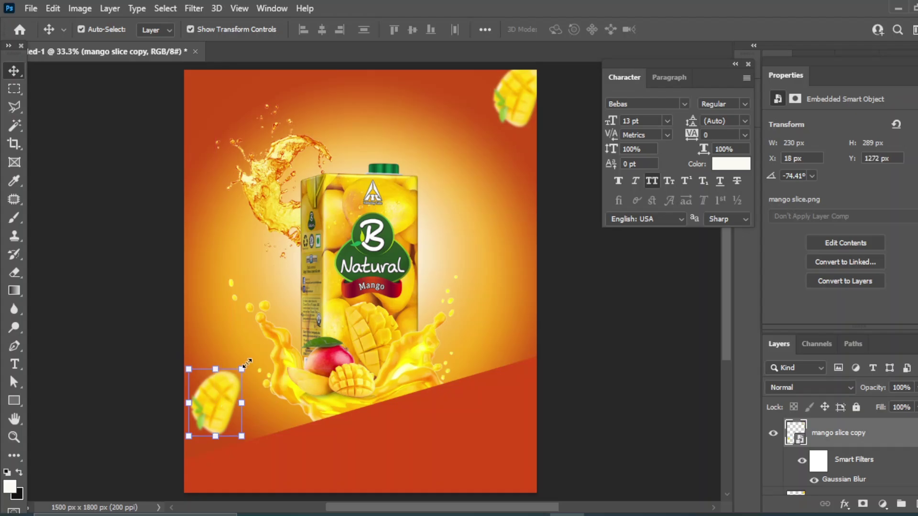
# Step: Rotate the slice copy to about 89°, enlarge it at the left edge, then place the whole mango image
pyautogui.hotkey('ctrl', 't')
pyautogui.click(493, 214)
pyautogui.moveTo(251, 443); pyautogui.dragTo(122, 436)
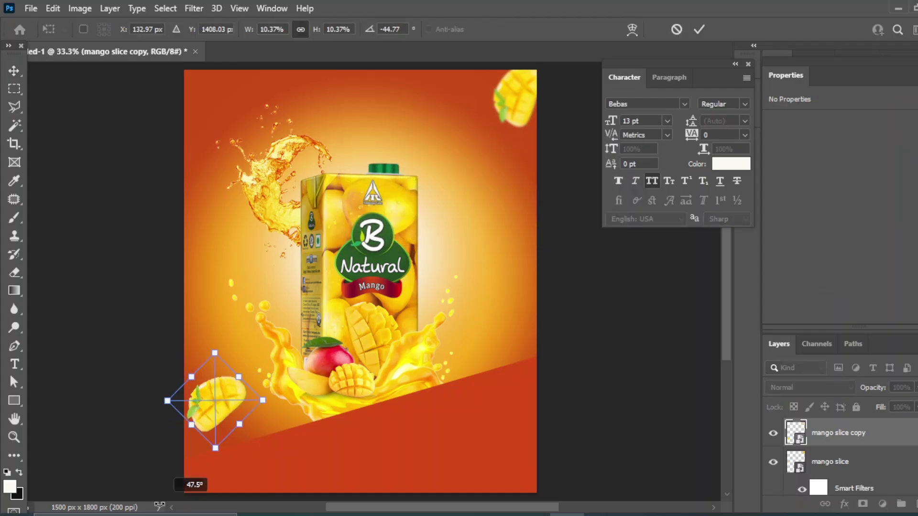
pyautogui.moveTo(215, 401); pyautogui.dragTo(196, 415)
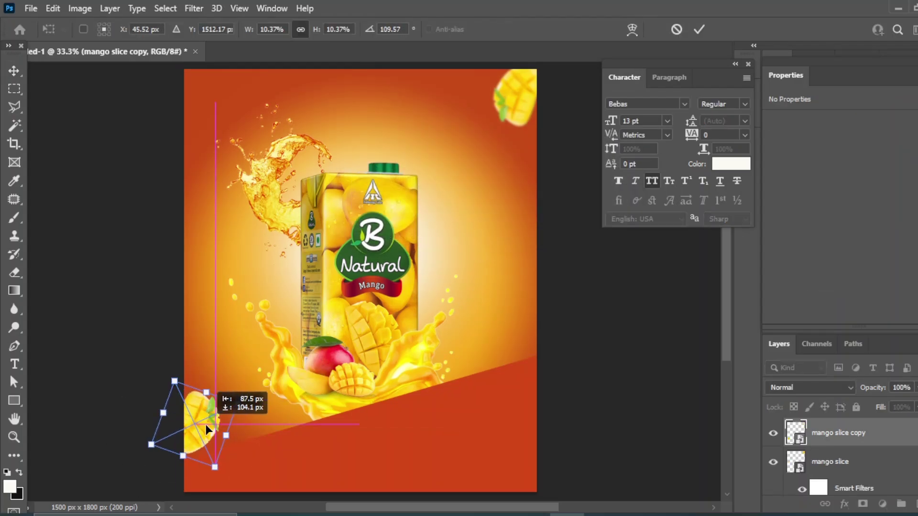
pyautogui.moveTo(248, 383)
pyautogui.mouseDown()
pyautogui.moveTo(267, 390)
pyautogui.moveTo(264, 365)
pyautogui.mouseUp()
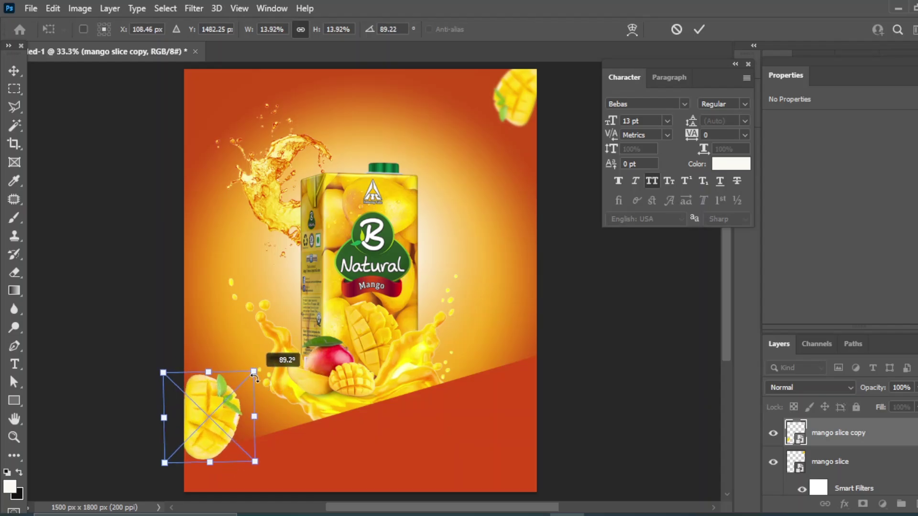
pyautogui.moveTo(207, 402); pyautogui.dragTo(195, 385)
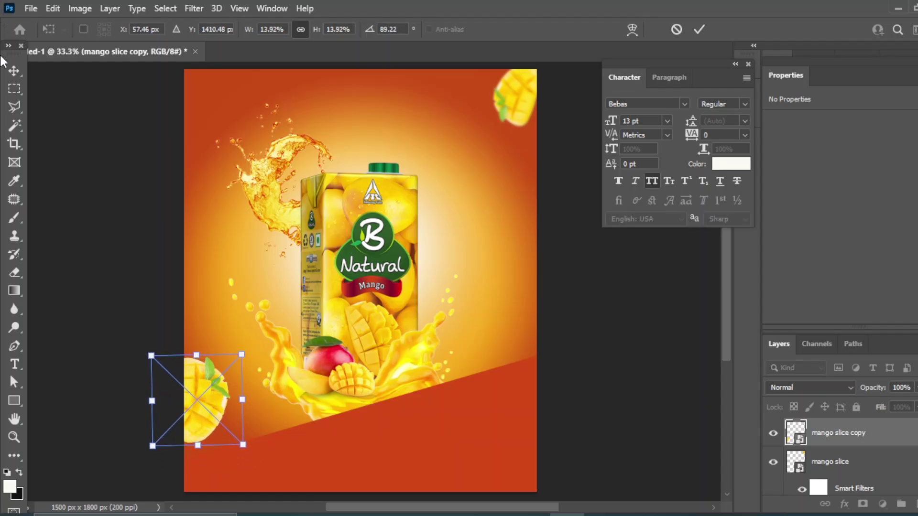
pyautogui.press('Return')
pyautogui.click(619, 311)
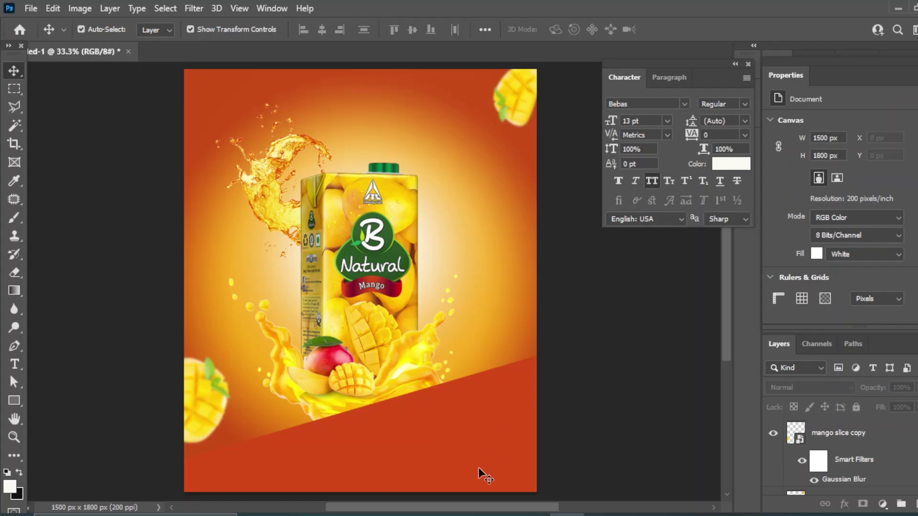
pyautogui.click(497, 515)
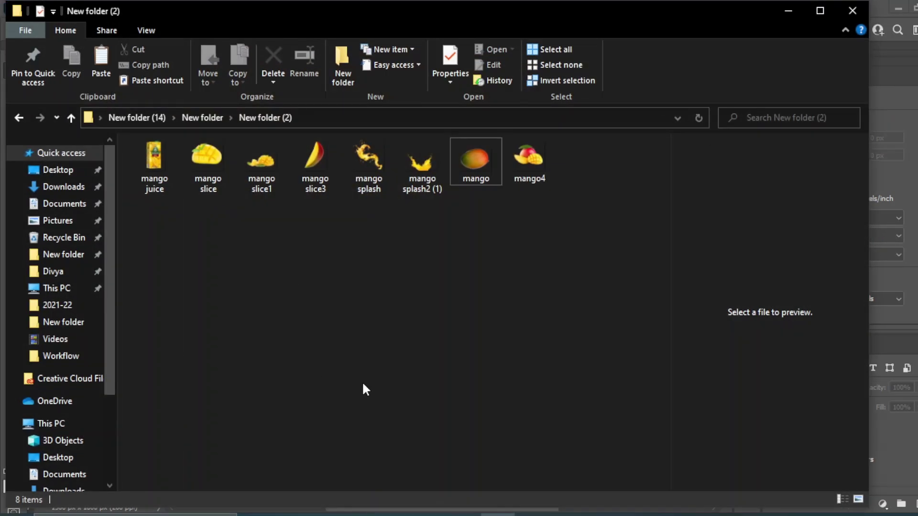
pyautogui.moveTo(473, 160)
pyautogui.mouseDown()
pyautogui.moveTo(553, 483)
pyautogui.moveTo(463, 300)
pyautogui.mouseUp()
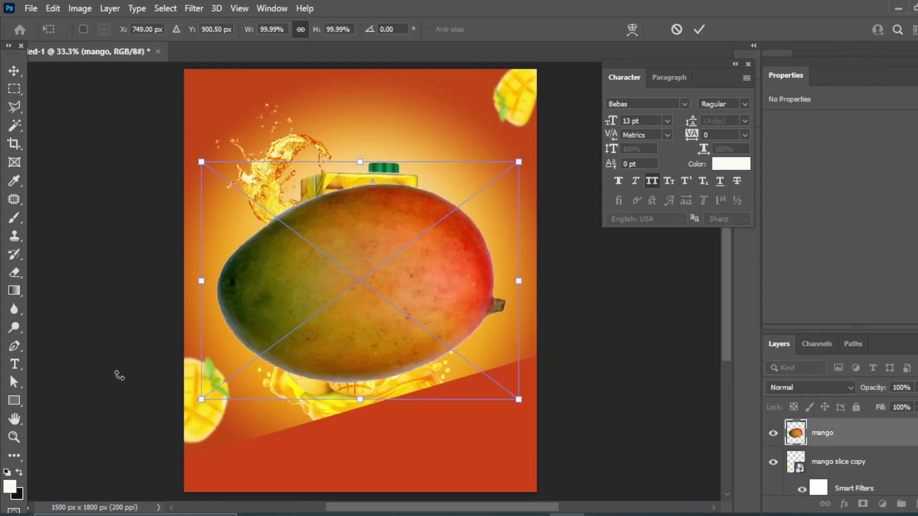
# Step: Shrink the whole mango, rotate it about 30° beside the carton, and blur it 4 px
pyautogui.moveTo(202, 402)
pyautogui.mouseDown()
pyautogui.moveTo(445, 216)
pyautogui.moveTo(474, 239)
pyautogui.mouseUp()
pyautogui.moveTo(474, 188); pyautogui.dragTo(455, 245)
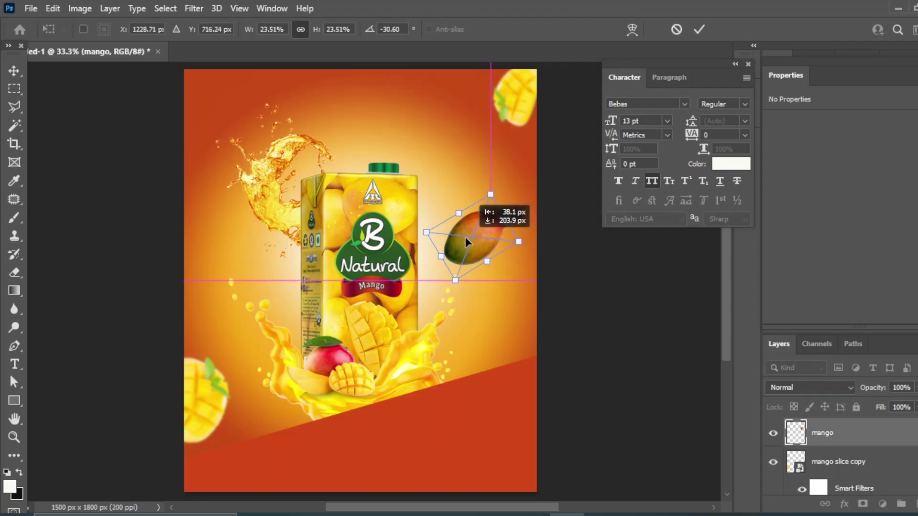
pyautogui.moveTo(442, 294)
pyautogui.mouseDown()
pyautogui.moveTo(471, 225)
pyautogui.moveTo(457, 244)
pyautogui.moveTo(462, 231)
pyautogui.mouseUp()
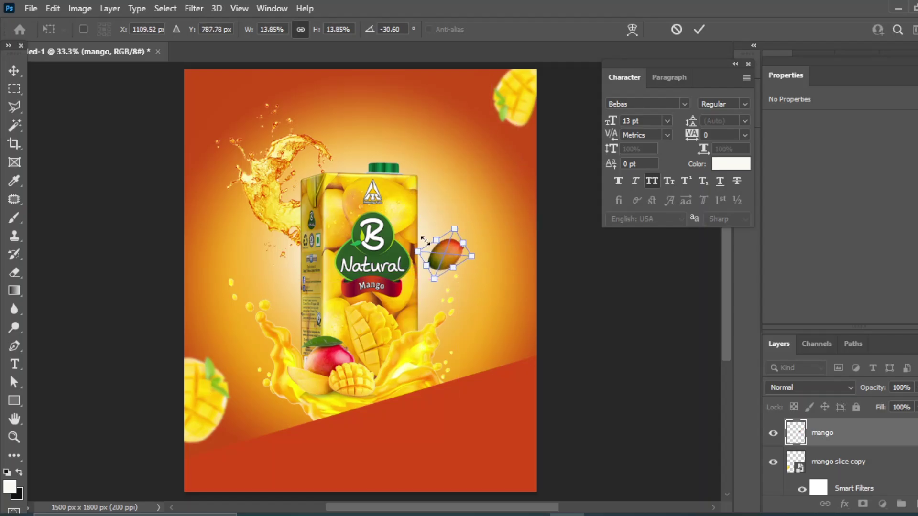
pyautogui.press('Return')
pyautogui.click(195, 8)
pyautogui.moveTo(202, 188)
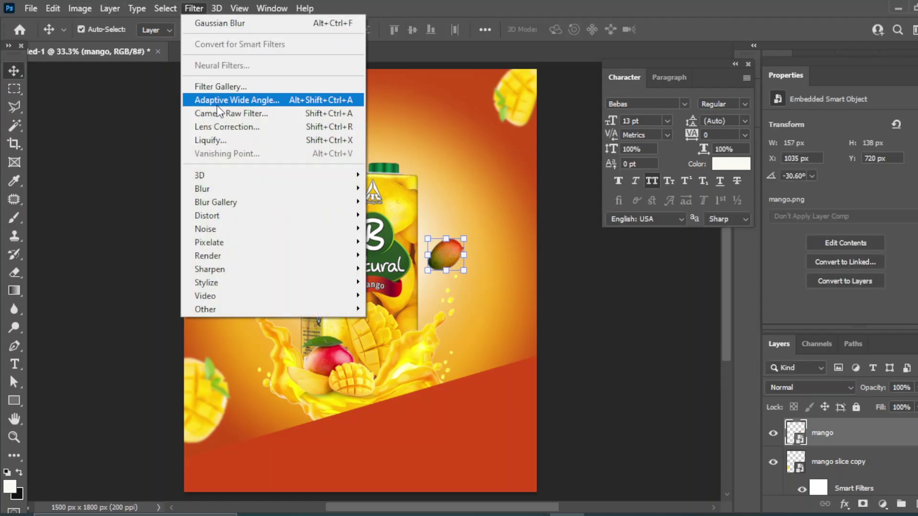
pyautogui.click(387, 239)
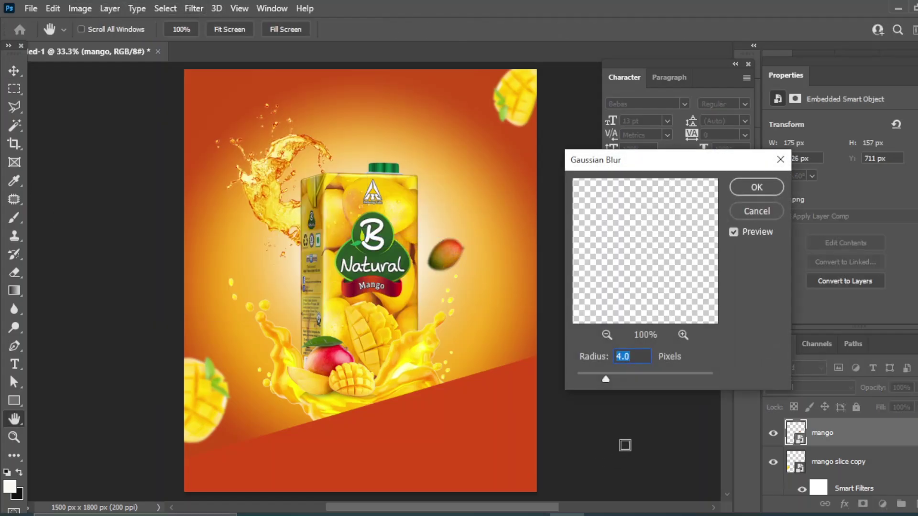
pyautogui.click(756, 186)
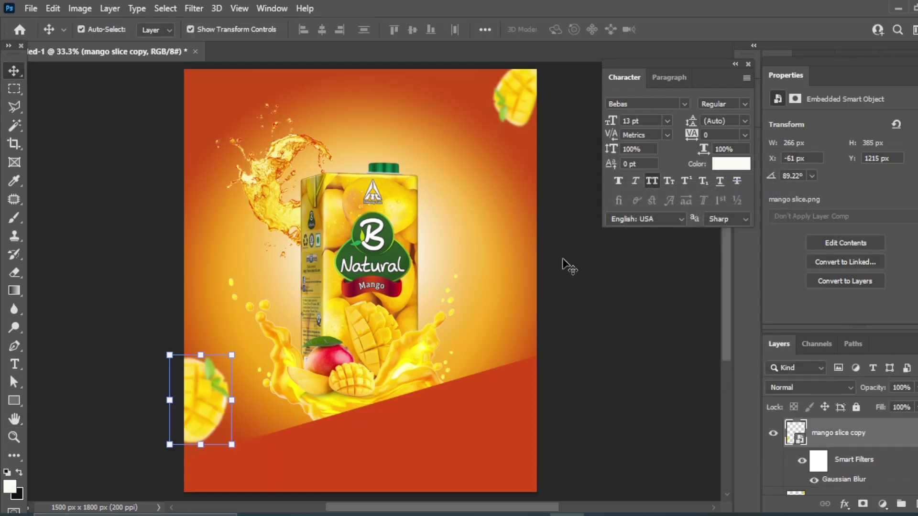
# Step: Duplicate the blurred mango, move the copy up and right, and enlarge it
pyautogui.hotkey('ctrl', 'shift', 'z')
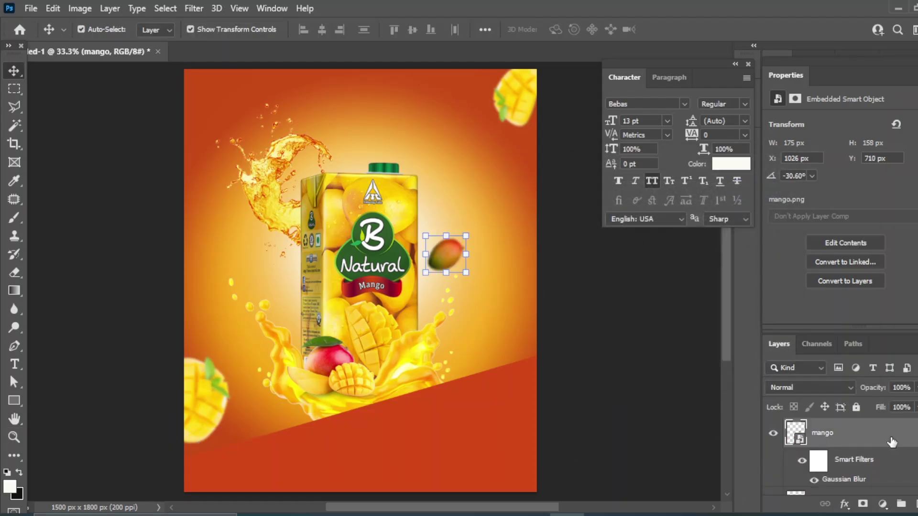
pyautogui.hotkey('ctrl', 'shift', 'z')
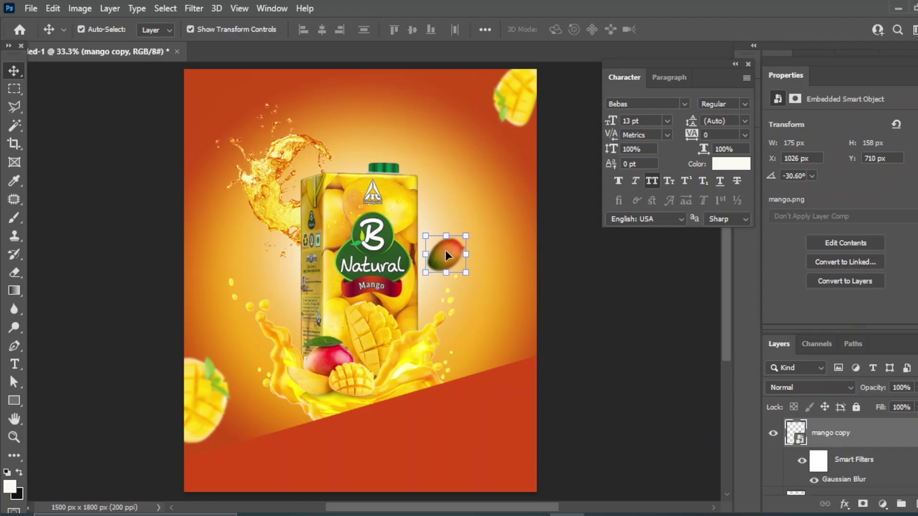
pyautogui.moveTo(446, 255)
pyautogui.mouseDown()
pyautogui.moveTo(452, 201)
pyautogui.moveTo(489, 217)
pyautogui.mouseUp()
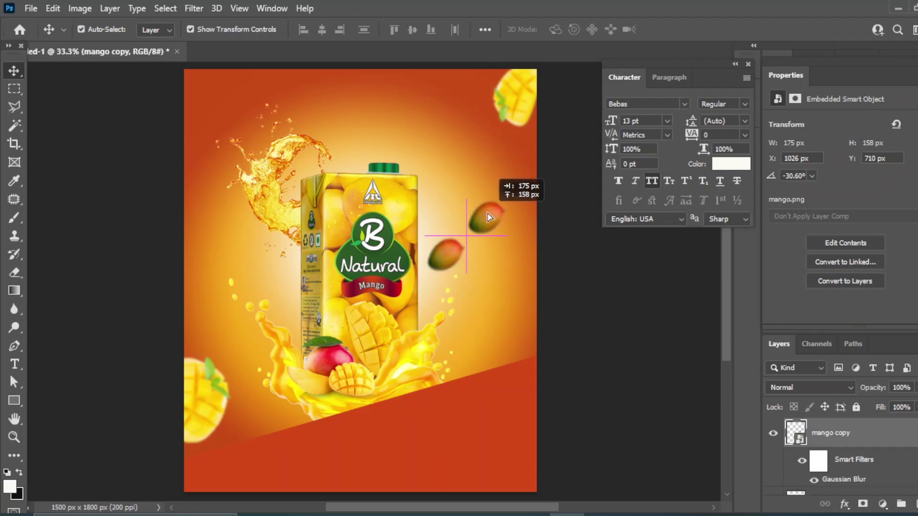
pyautogui.click(507, 196)
pyautogui.click(498, 216)
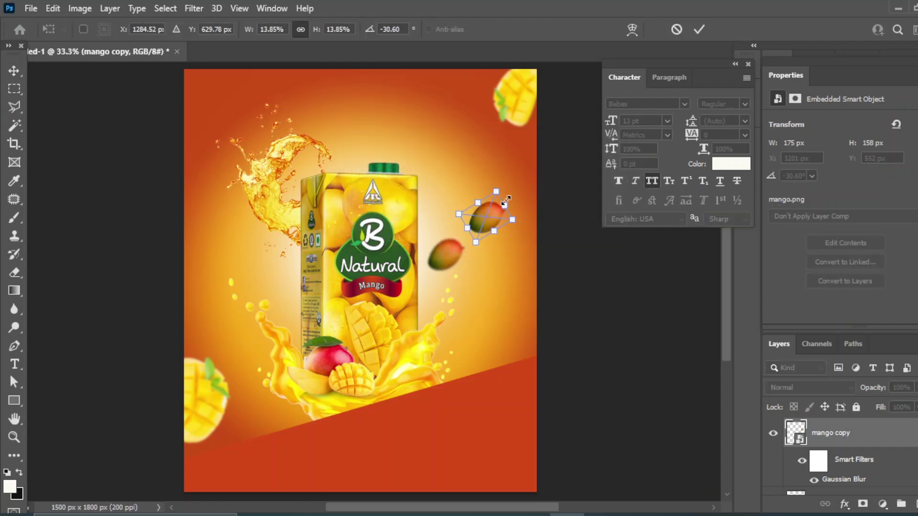
pyautogui.moveTo(497, 189); pyautogui.dragTo(508, 178)
pyautogui.press('Return')
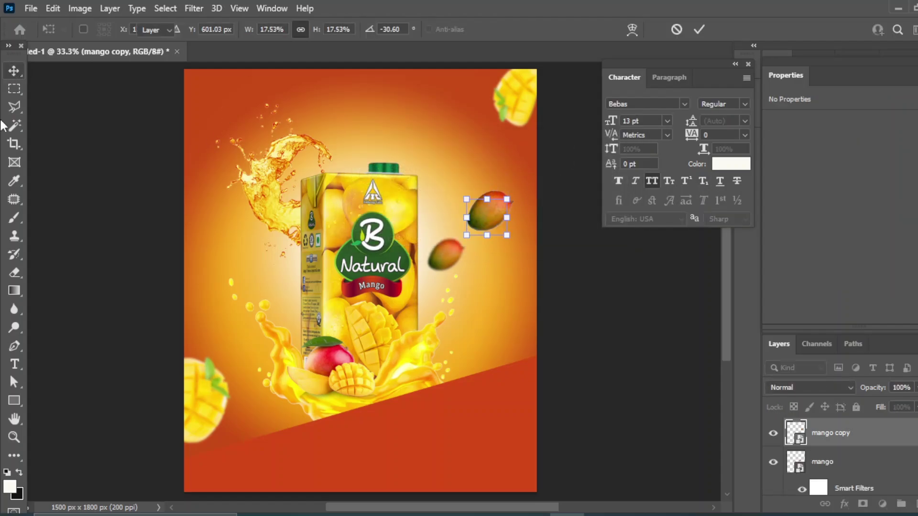
pyautogui.click(602, 334)
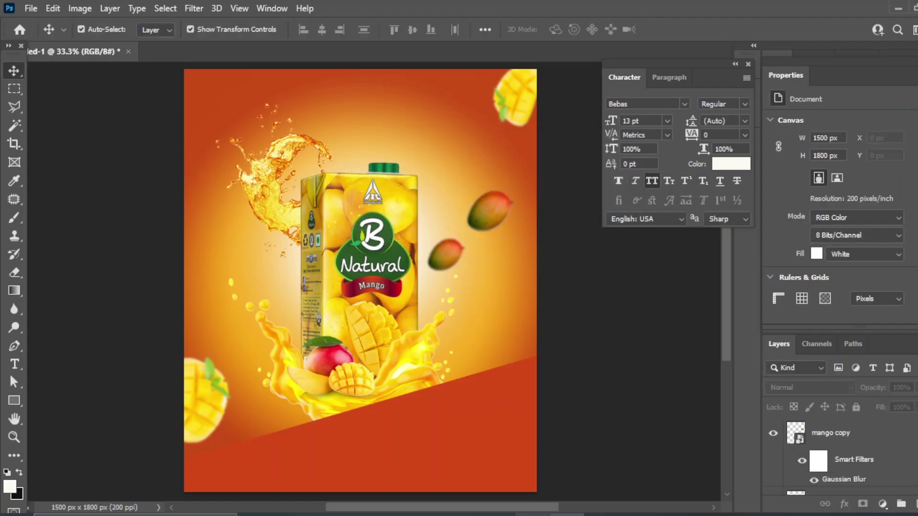
# Step: Drag the mango slice3 image from the mango images folder onto the poster
pyautogui.click(492, 507)
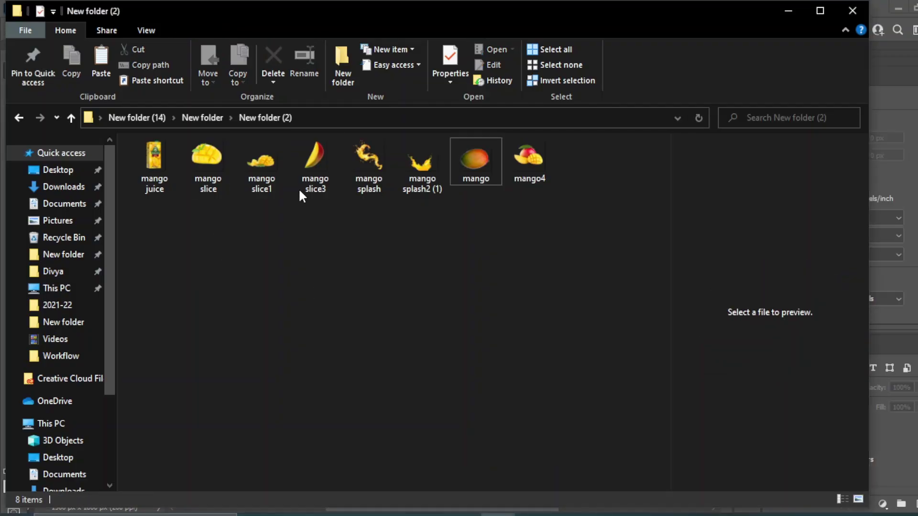
pyautogui.click(313, 162)
pyautogui.moveTo(601, 502); pyautogui.dragTo(260, 274)
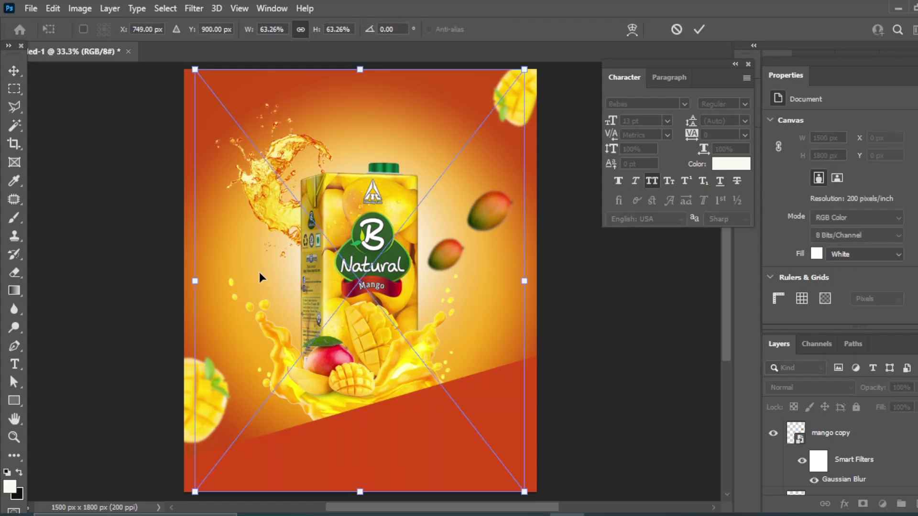
# Step: Shrink mango slice3 near the carton's top right and apply a Gaussian Blur
pyautogui.moveTo(195, 492)
pyautogui.mouseDown()
pyautogui.moveTo(479, 127)
pyautogui.moveTo(469, 176)
pyautogui.moveTo(536, 171)
pyautogui.moveTo(481, 164)
pyautogui.moveTo(448, 175)
pyautogui.mouseUp()
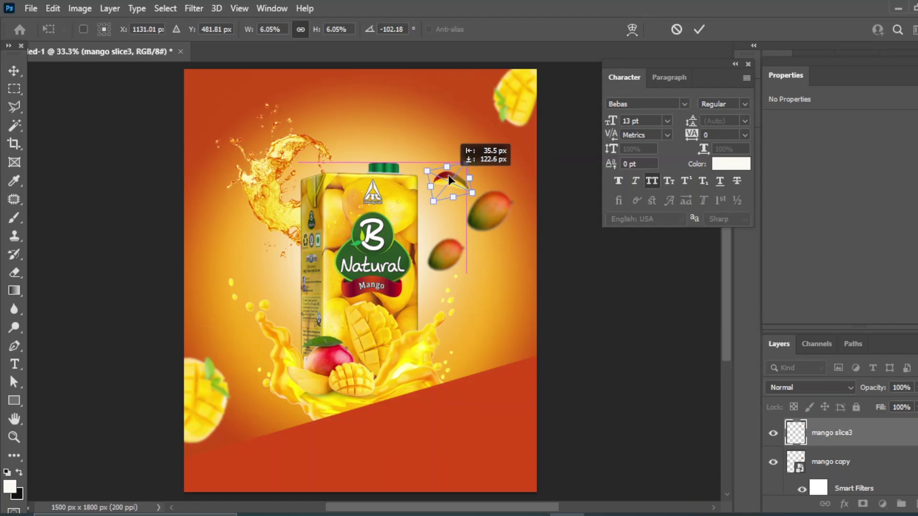
pyautogui.click(194, 9)
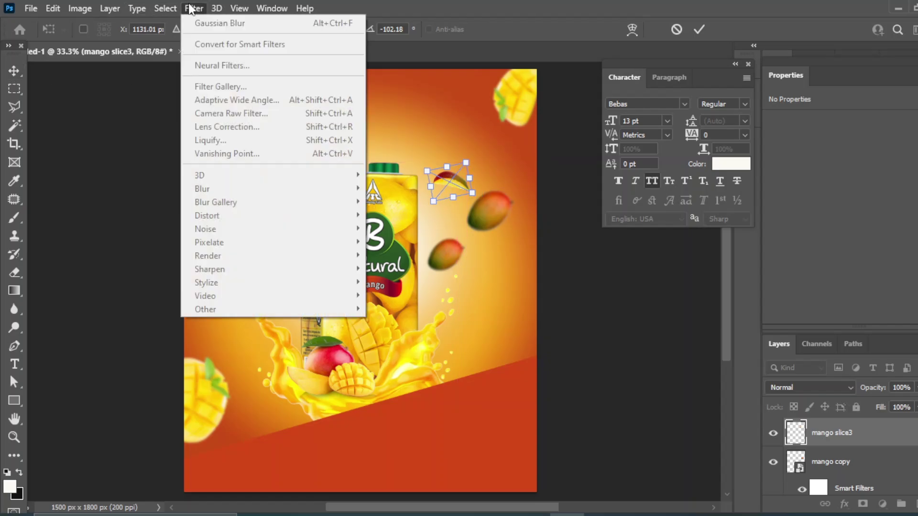
pyautogui.click(16, 66)
pyautogui.press('Return')
pyautogui.click(193, 8)
pyautogui.moveTo(202, 188)
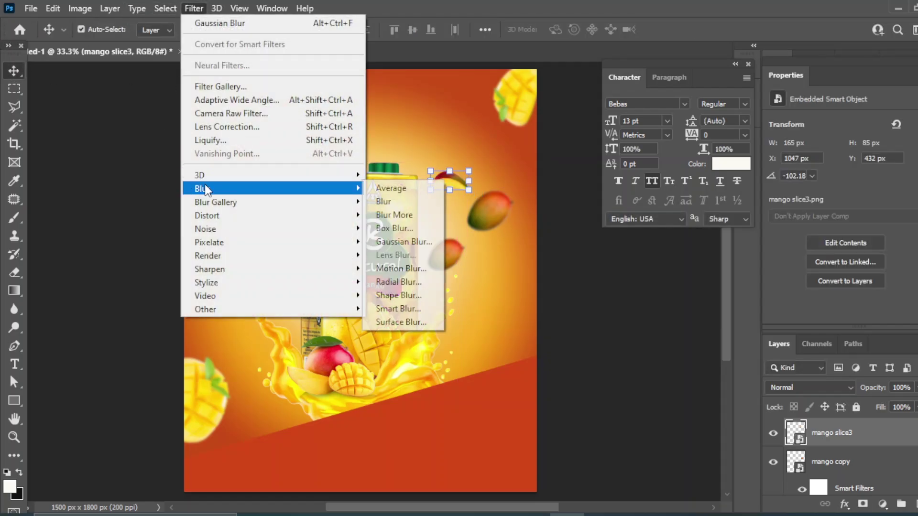
pyautogui.click(406, 242)
pyautogui.click(754, 191)
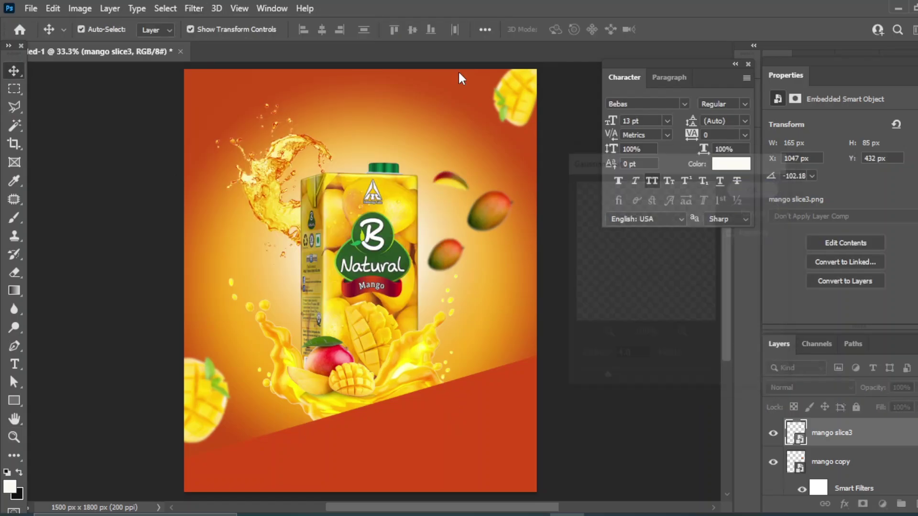
# Step: Rotate the blurred slice and nudge it beside the top of the carton
pyautogui.click(478, 204)
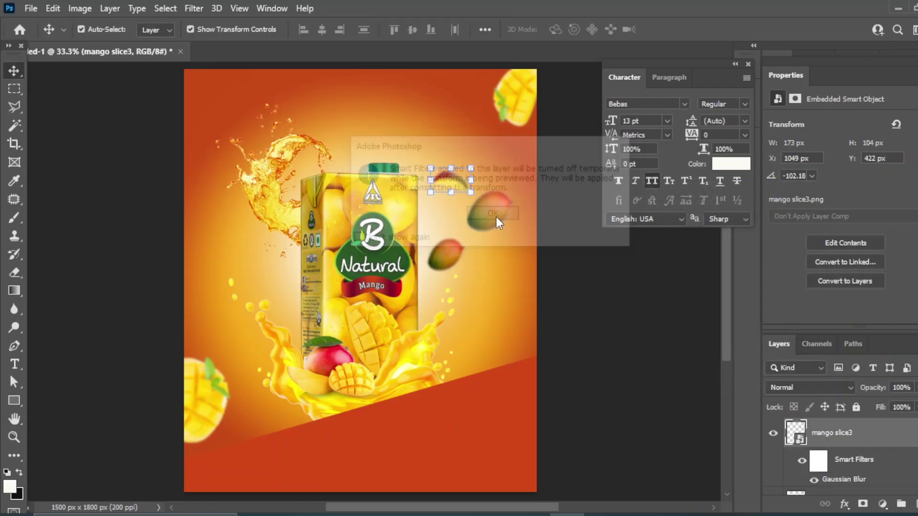
pyautogui.moveTo(478, 204)
pyautogui.mouseDown()
pyautogui.moveTo(437, 226)
pyautogui.moveTo(450, 201)
pyautogui.mouseUp()
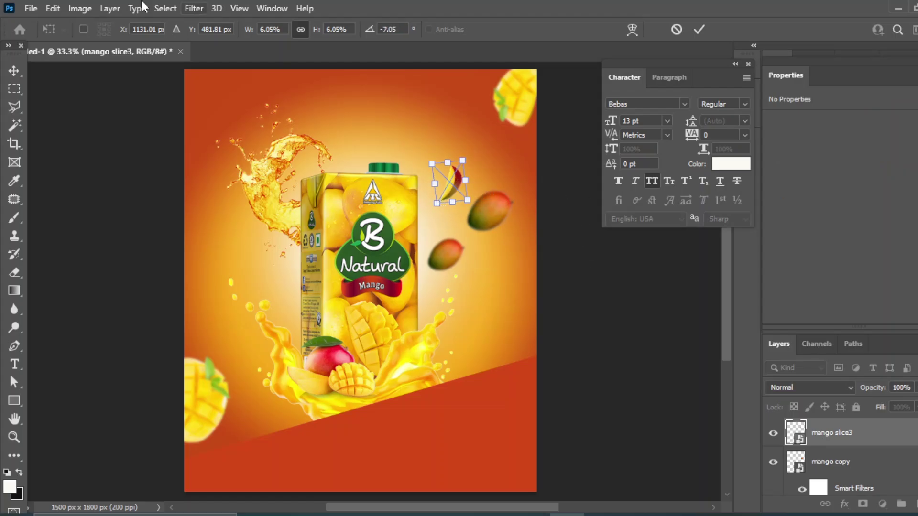
pyautogui.click(13, 72)
pyautogui.moveTo(448, 182)
pyautogui.mouseDown()
pyautogui.moveTo(454, 193)
pyautogui.moveTo(452, 185)
pyautogui.mouseUp()
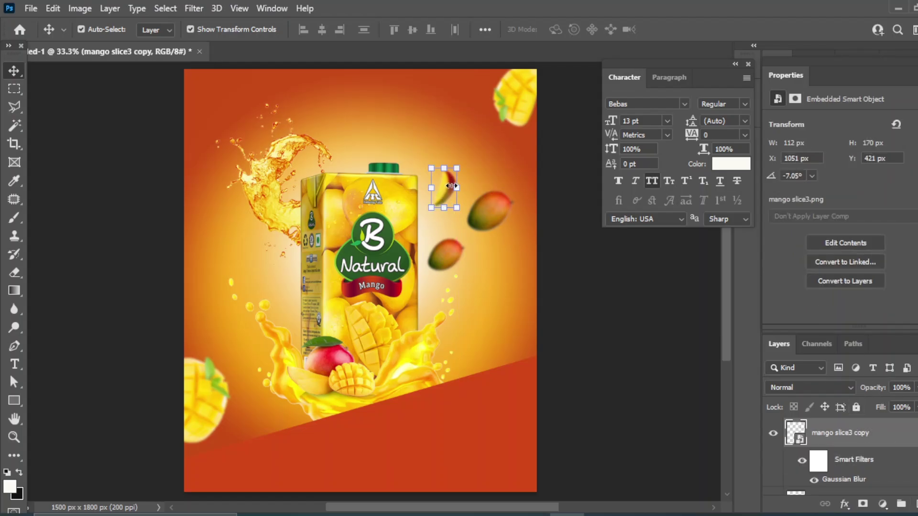
pyautogui.click(621, 274)
# Step: Copy the slice to the carton's left, enlarge it, flip it vertically and rotate it slightly
pyautogui.moveTo(447, 188); pyautogui.dragTo(221, 237)
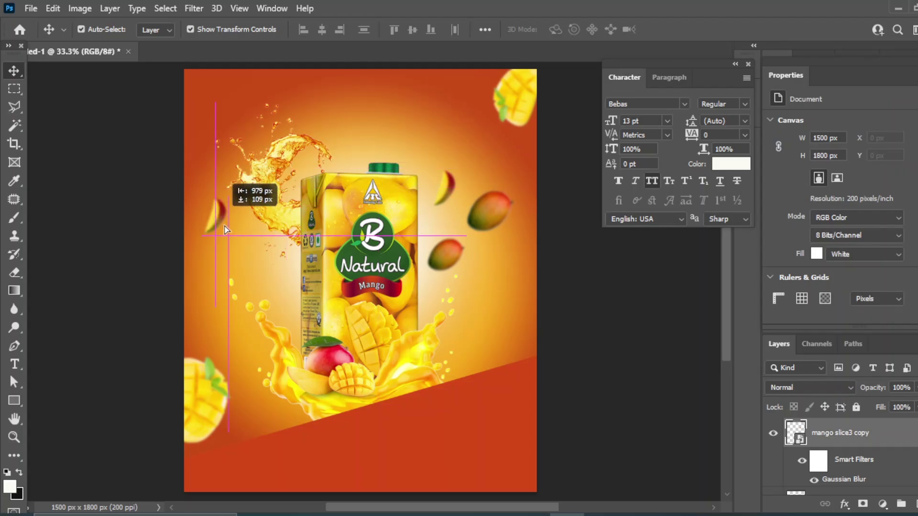
pyautogui.hotkey('ctrl', 't')
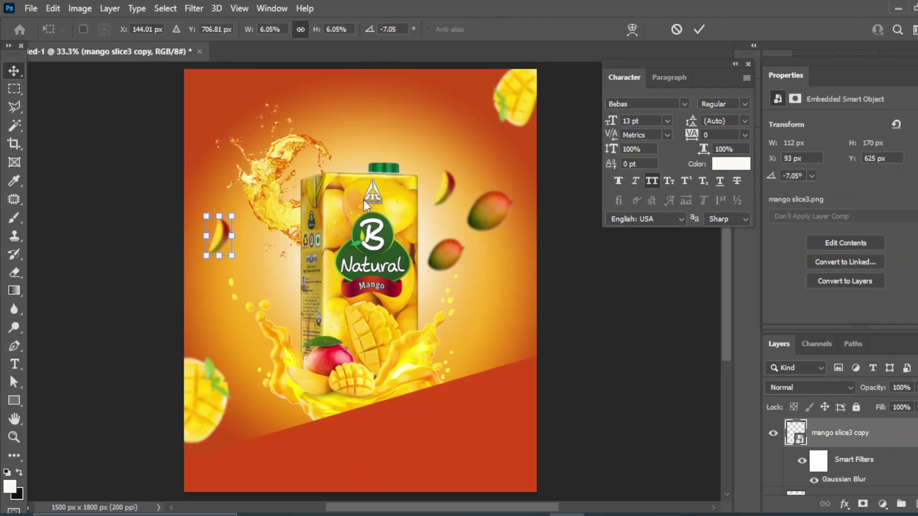
pyautogui.press('Return')
pyautogui.moveTo(233, 214); pyautogui.dragTo(242, 195)
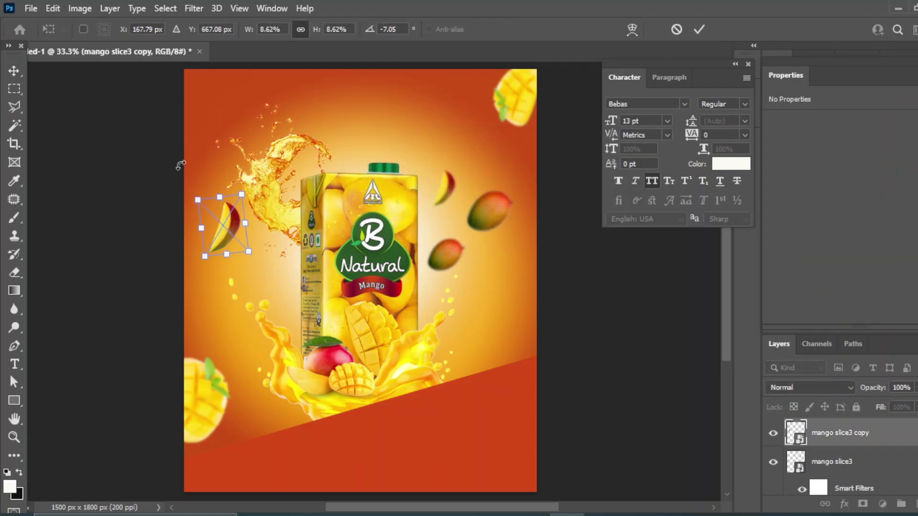
pyautogui.rightClick(227, 237)
pyautogui.click(286, 486)
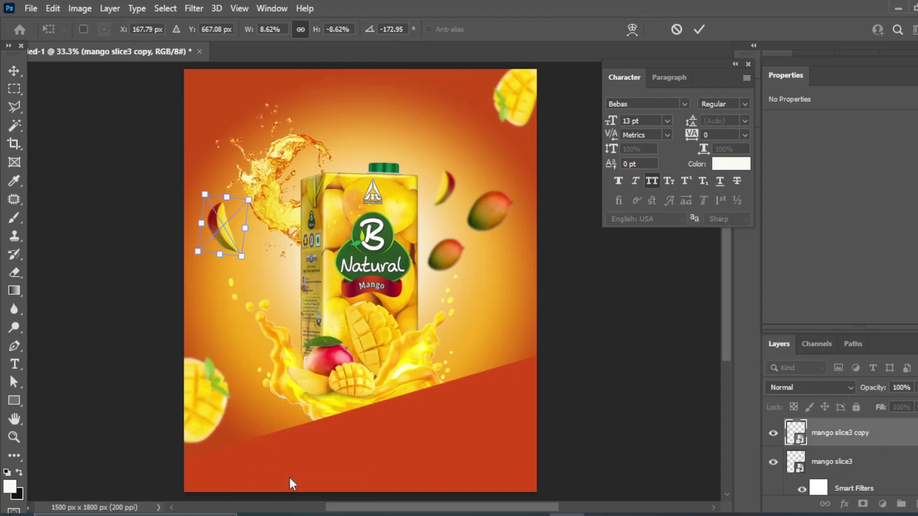
pyautogui.moveTo(251, 266)
pyautogui.mouseDown()
pyautogui.moveTo(253, 243)
pyautogui.moveTo(227, 241)
pyautogui.mouseUp()
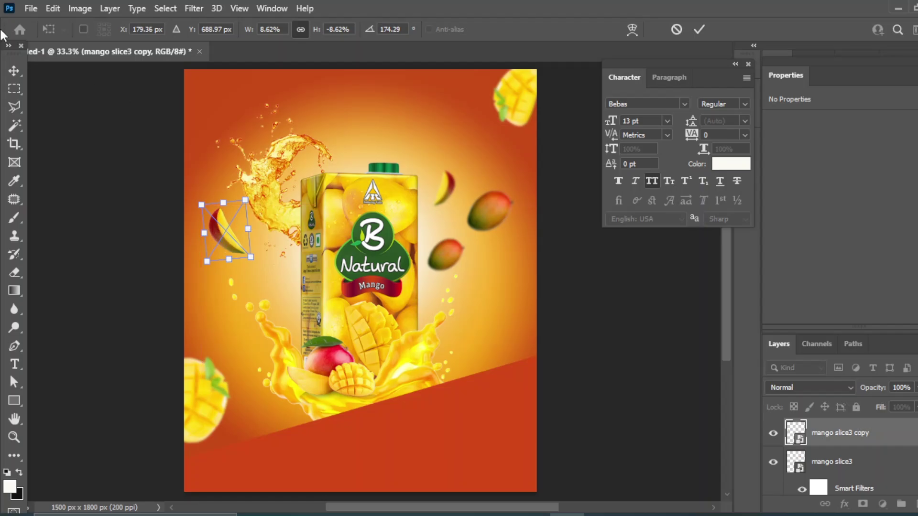
pyautogui.press('Return')
pyautogui.click(629, 348)
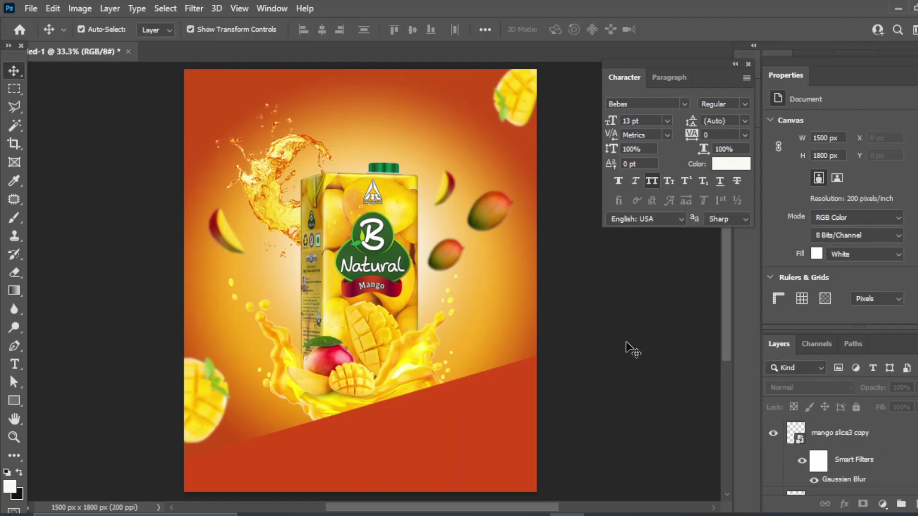
pyautogui.click(819, 436)
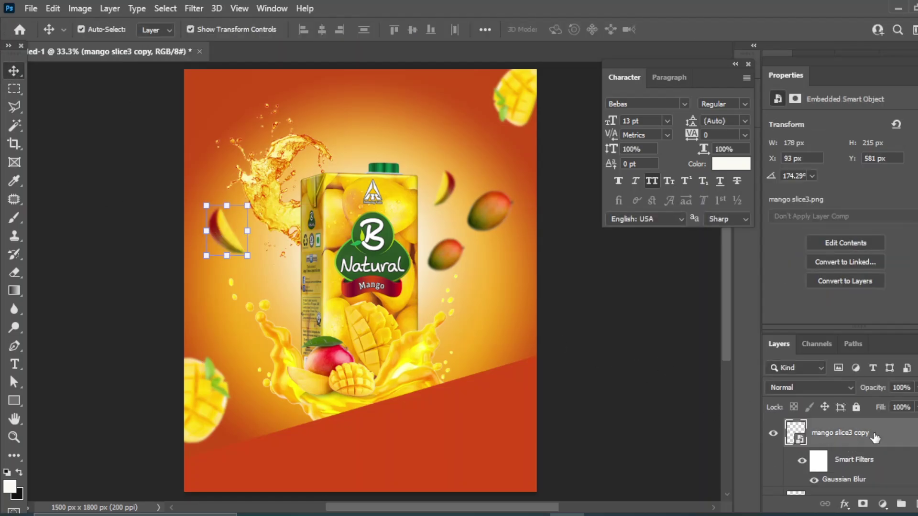
# Step: Duplicate the left slice and resize the small copy just left of the carton's middle
pyautogui.hotkey('ctrl', 'j')
pyautogui.click(204, 258)
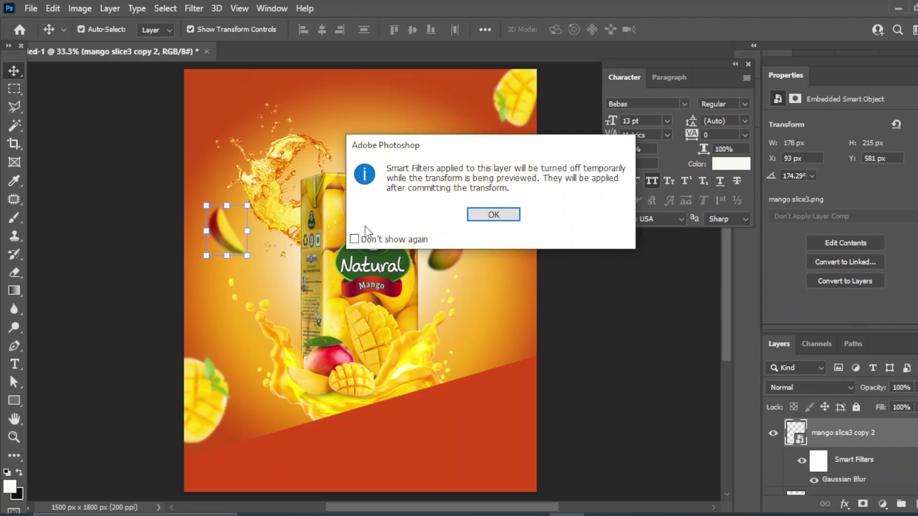
pyautogui.click(494, 216)
pyautogui.moveTo(206, 256)
pyautogui.mouseDown()
pyautogui.moveTo(256, 231)
pyautogui.moveTo(269, 286)
pyautogui.moveTo(294, 304)
pyautogui.moveTo(279, 287)
pyautogui.mouseUp()
pyautogui.click(7, 67)
pyautogui.click(274, 292)
pyautogui.click(509, 224)
pyautogui.press('Return')
pyautogui.click(280, 297)
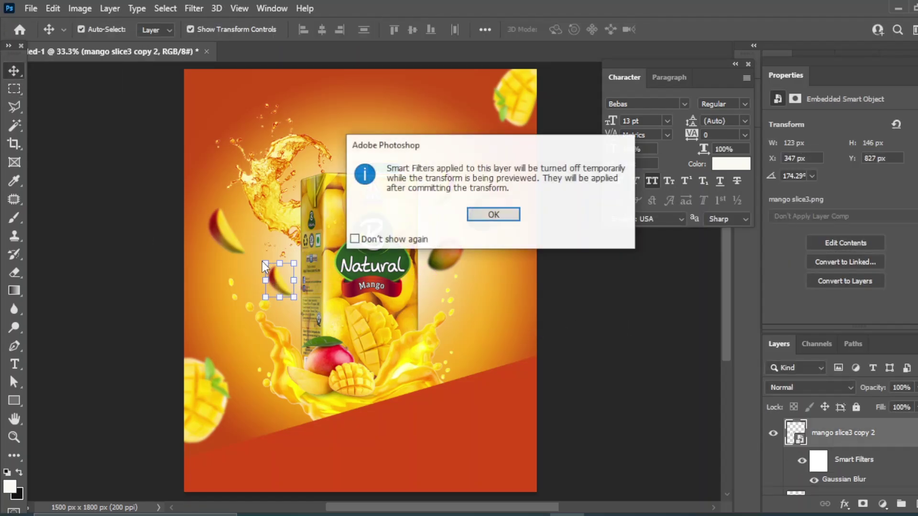
pyautogui.click(506, 217)
pyautogui.moveTo(266, 263); pyautogui.dragTo(260, 257)
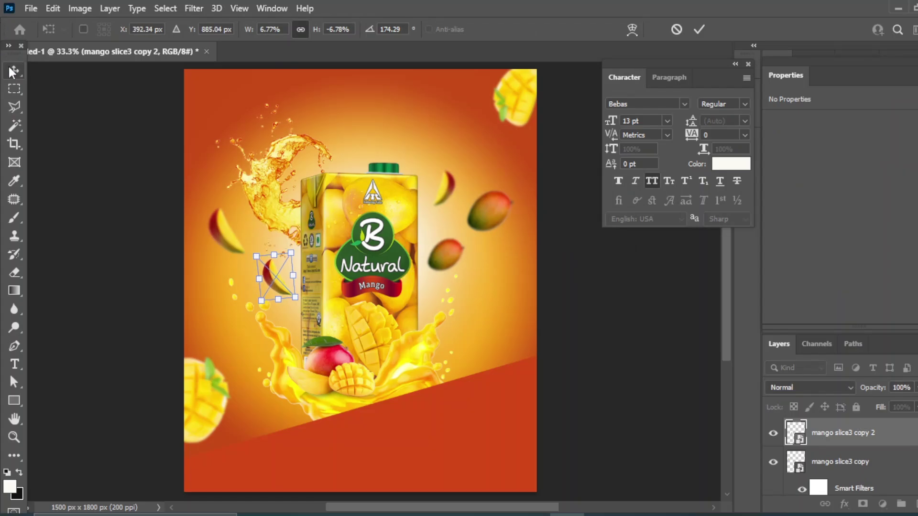
pyautogui.press('Return')
# Step: Type a white MANGO headline in Impact 60 pt above the carton
pyautogui.click(634, 345)
pyautogui.rightClick(16, 369)
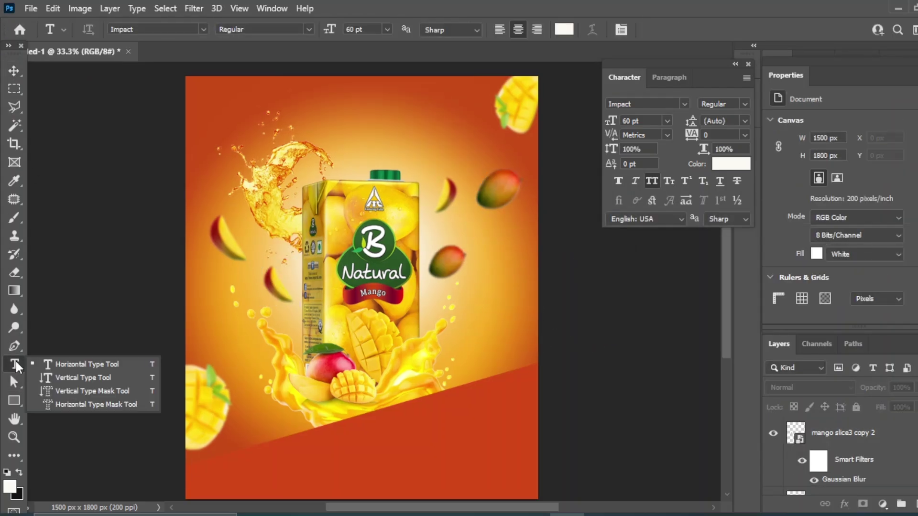
pyautogui.click(99, 364)
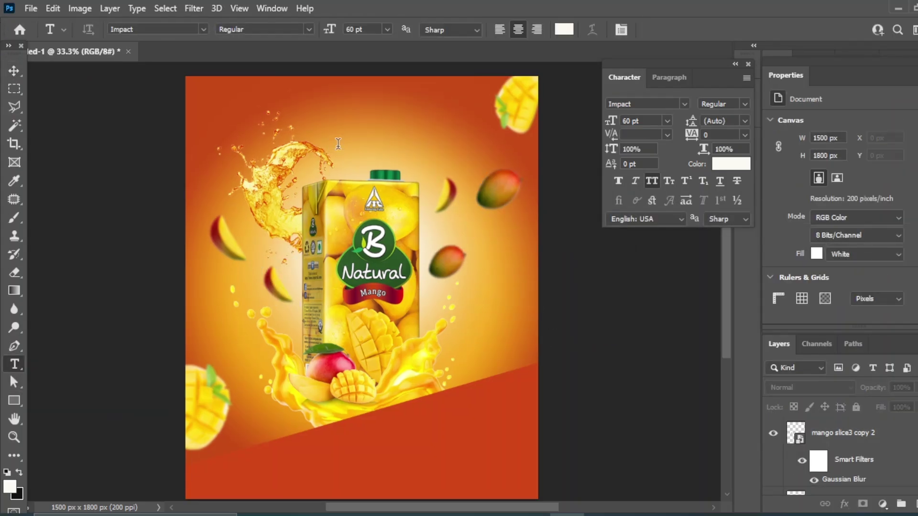
pyautogui.click(338, 143)
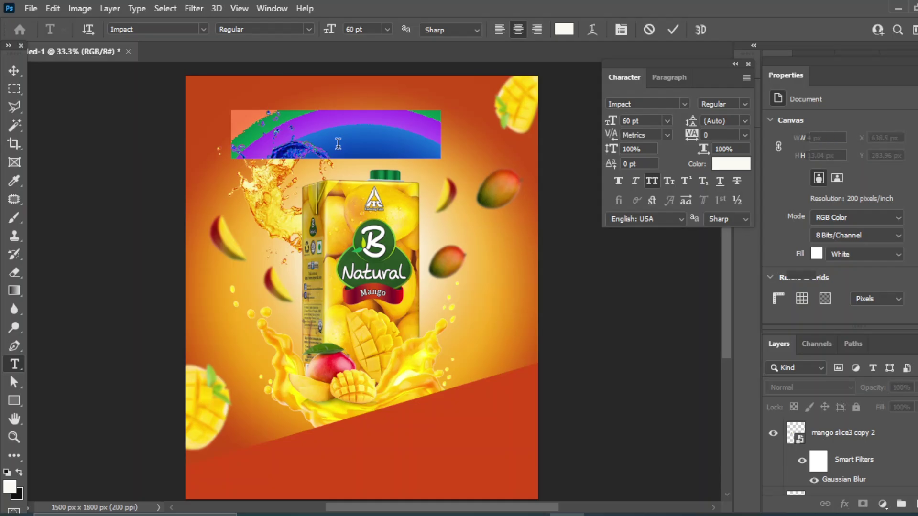
pyautogui.press('BackSpace')
pyautogui.write('MANGO')
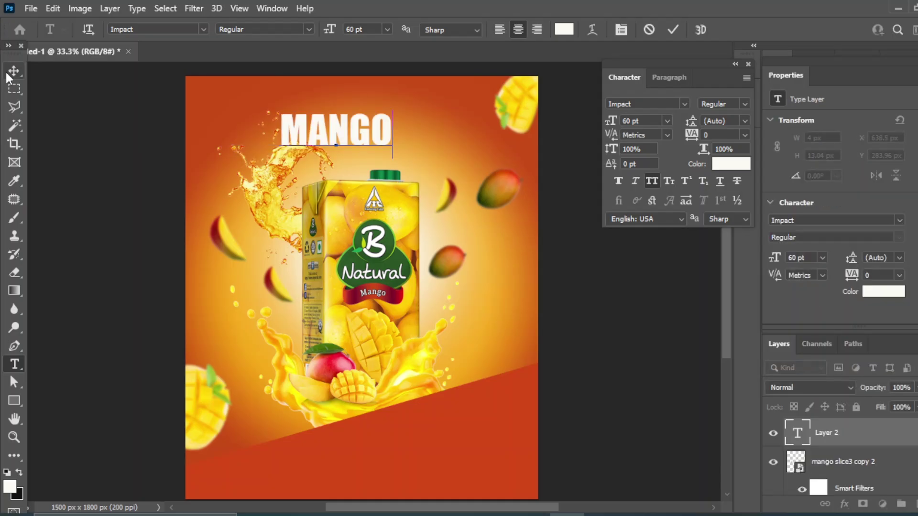
pyautogui.click(14, 72)
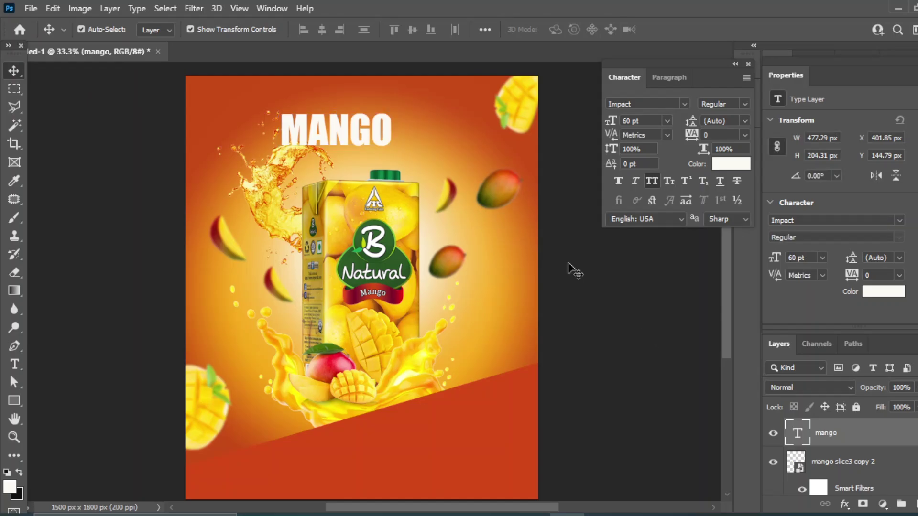
# Step: Centre the MANGO headline above the carton, nudging it down slightly
pyautogui.moveTo(325, 121); pyautogui.dragTo(377, 126)
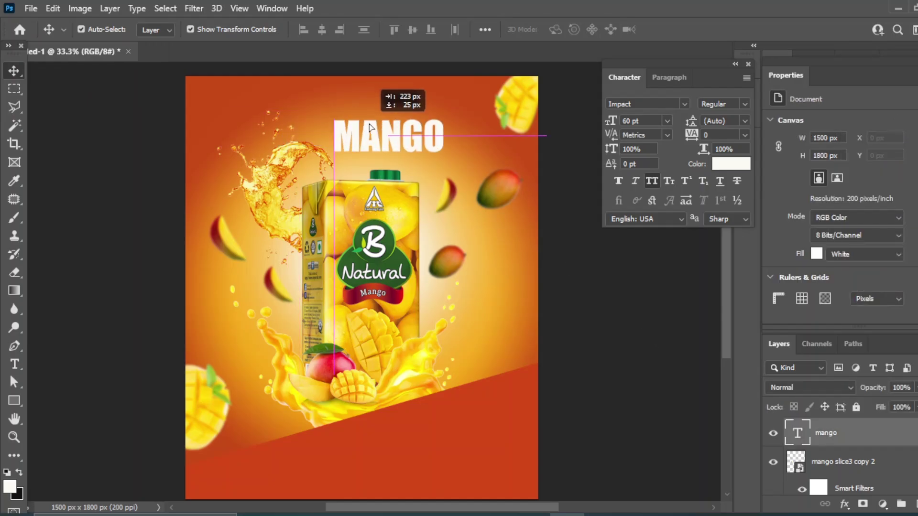
pyautogui.press('Down')
pyautogui.press('Down')
pyautogui.press('Down')
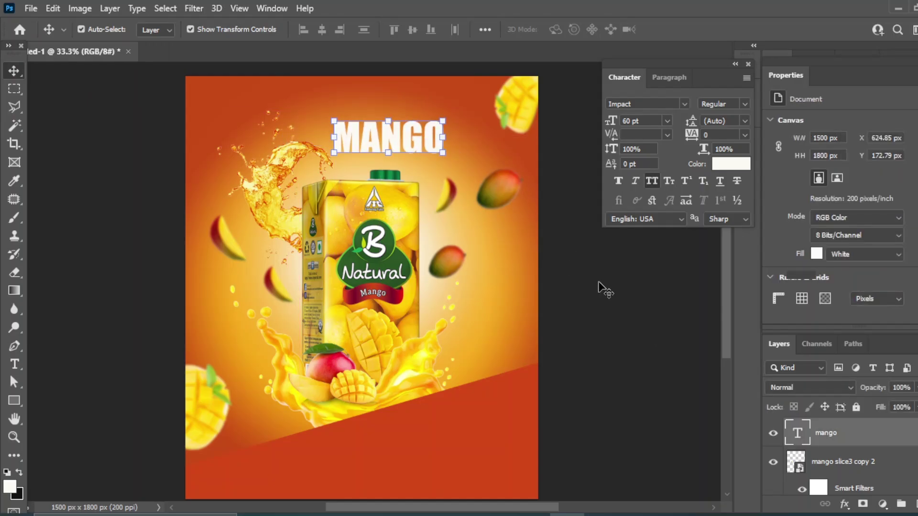
pyautogui.press('Down')
pyautogui.press('Down')
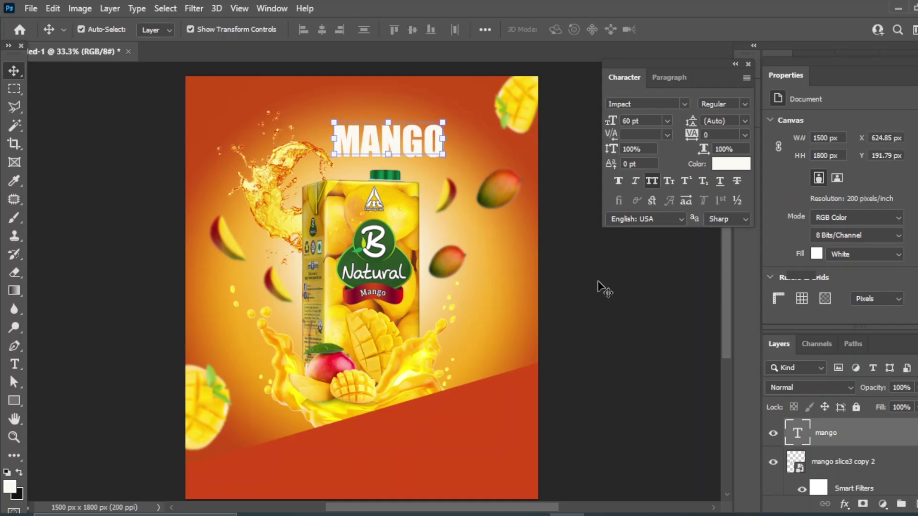
pyautogui.press('Down')
pyautogui.click(604, 286)
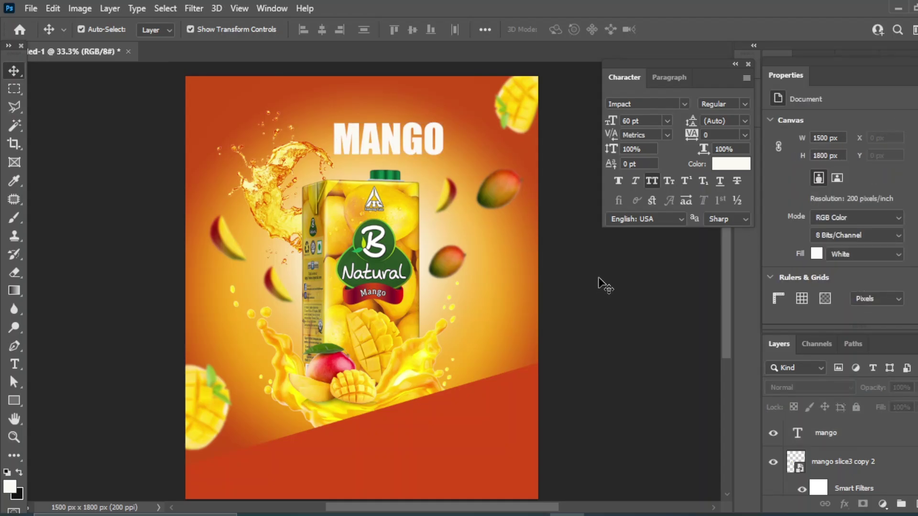
pyautogui.click(369, 125)
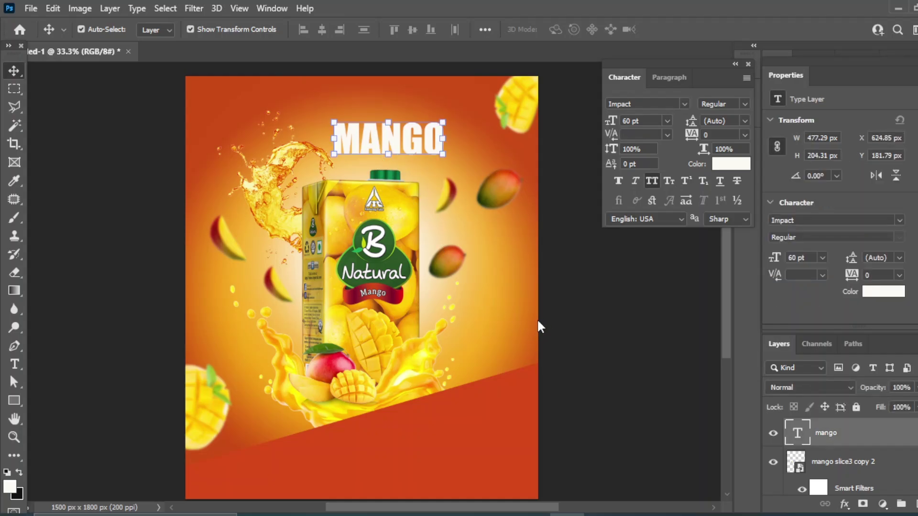
# Step: Turn on a Stroke for MANGO using dark green #295726 sampled from the carton logo
pyautogui.click(844, 504)
pyautogui.click(879, 368)
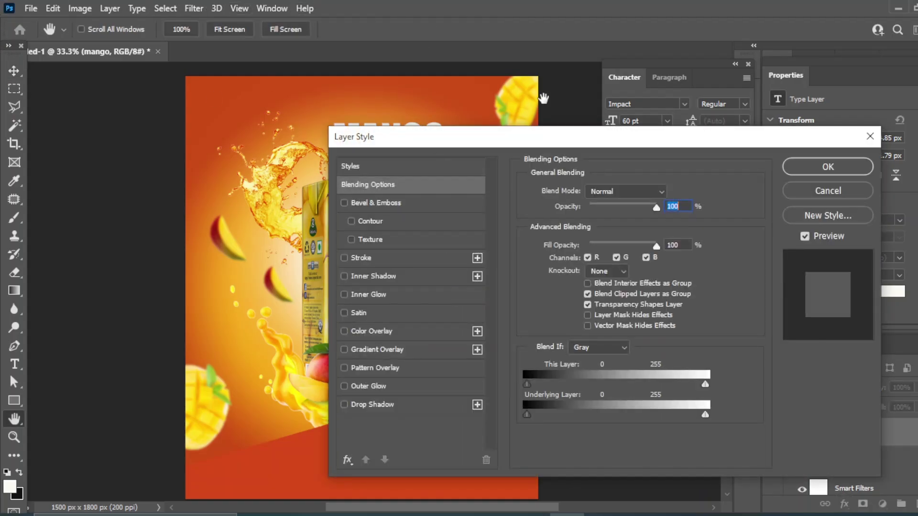
pyautogui.moveTo(458, 138); pyautogui.dragTo(635, 159)
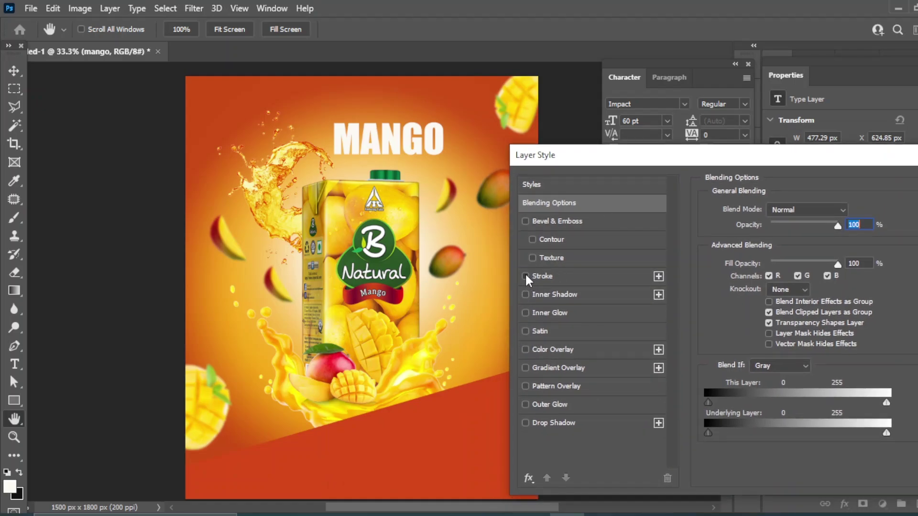
pyautogui.click(615, 281)
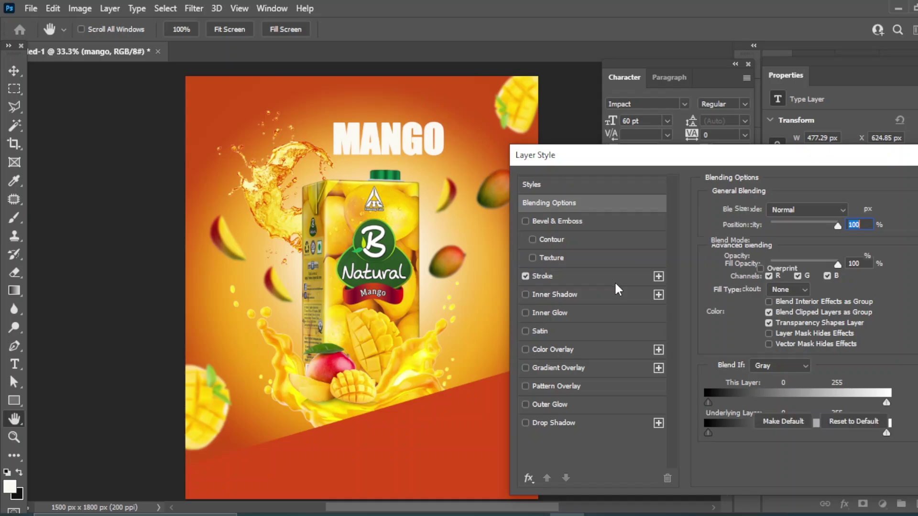
pyautogui.click(739, 313)
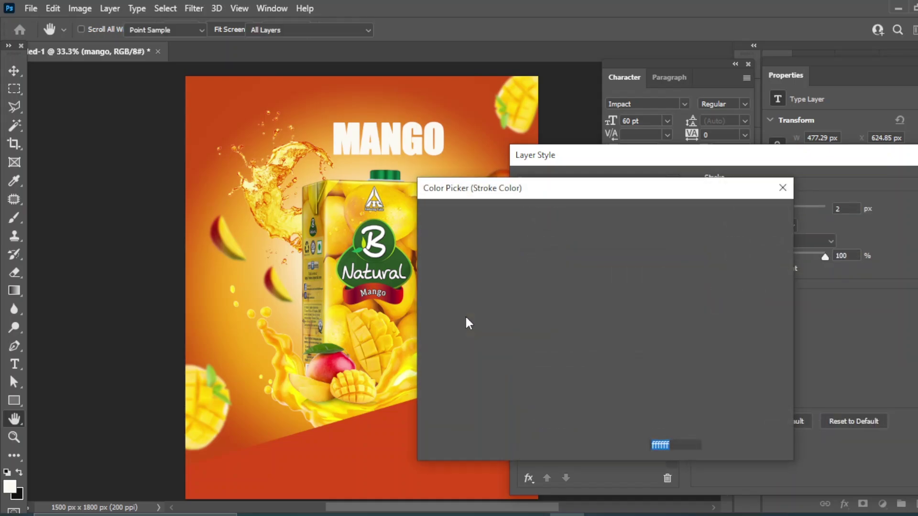
pyautogui.click(396, 257)
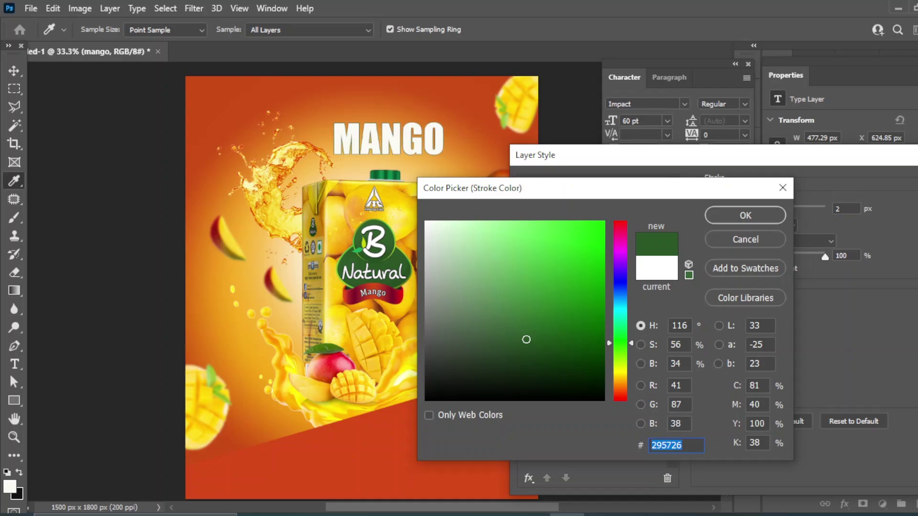
pyautogui.click(745, 216)
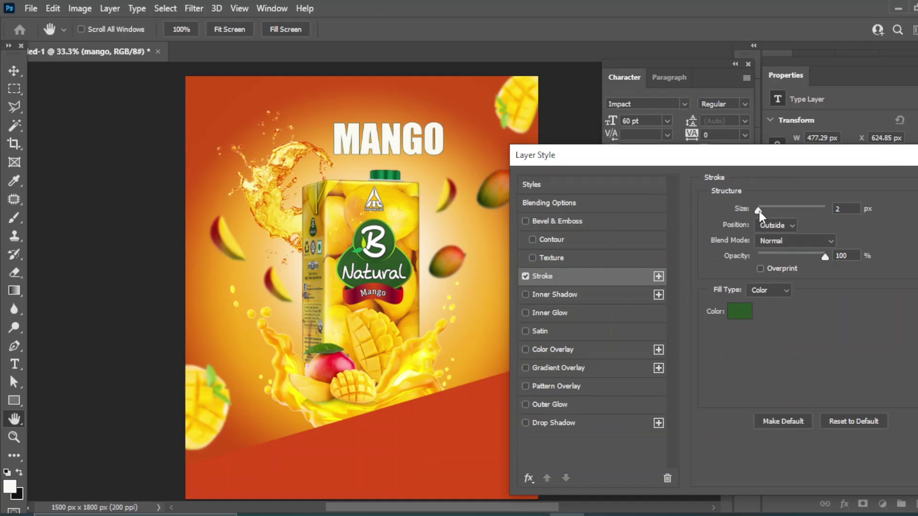
# Step: Set the stroke size to 10 px and apply the layer style
pyautogui.moveTo(759, 212); pyautogui.dragTo(764, 210)
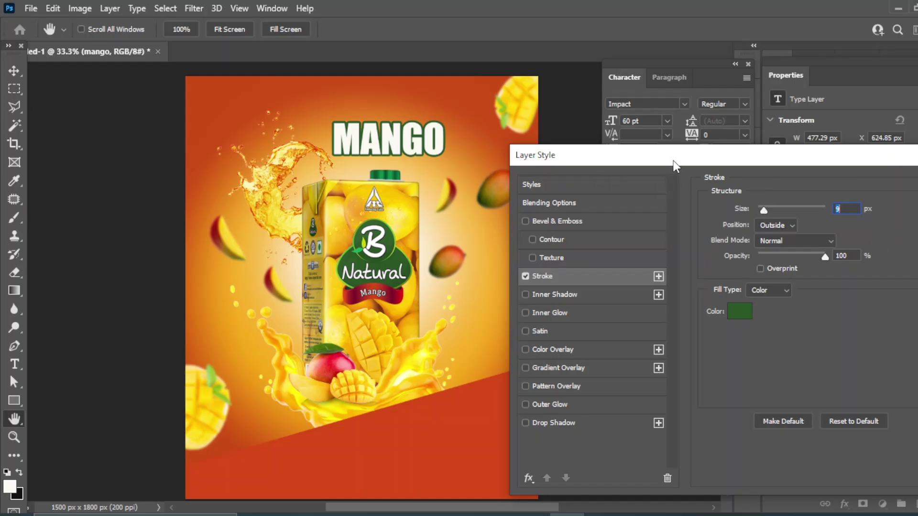
pyautogui.moveTo(673, 161)
pyautogui.mouseDown()
pyautogui.moveTo(636, 208)
pyautogui.moveTo(568, 229)
pyautogui.mouseUp()
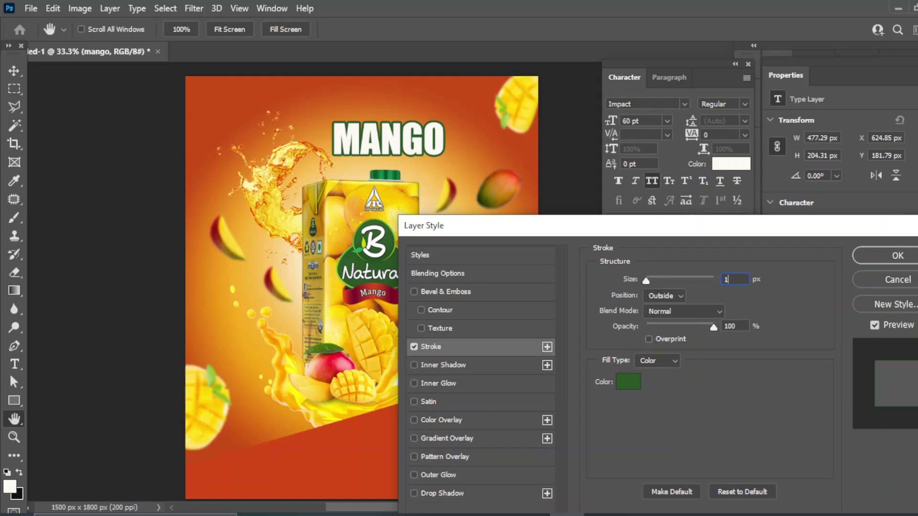
pyautogui.write('10')
pyautogui.press('Return')
# Step: Scale the MANGO headline up to about 122%
pyautogui.press('v')
pyautogui.hotkey('ctrl', 't')
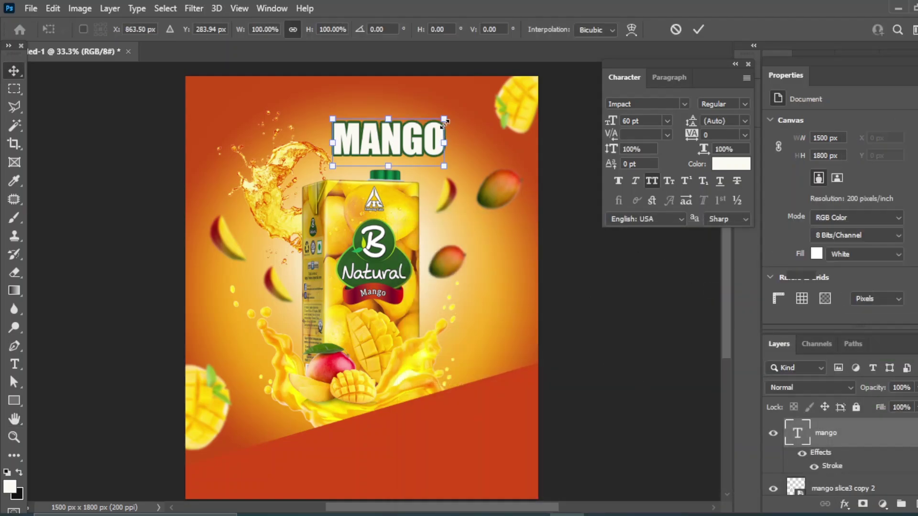
pyautogui.moveTo(445, 117); pyautogui.dragTo(469, 108)
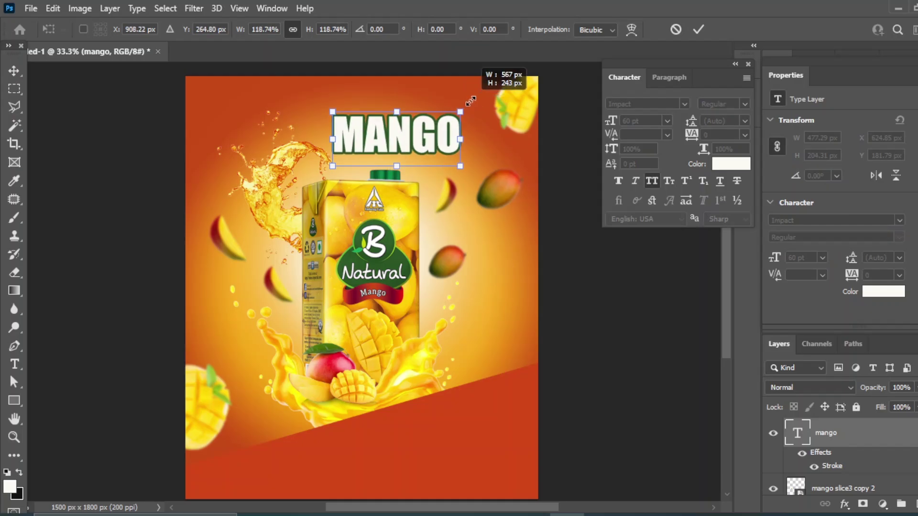
pyautogui.click(13, 71)
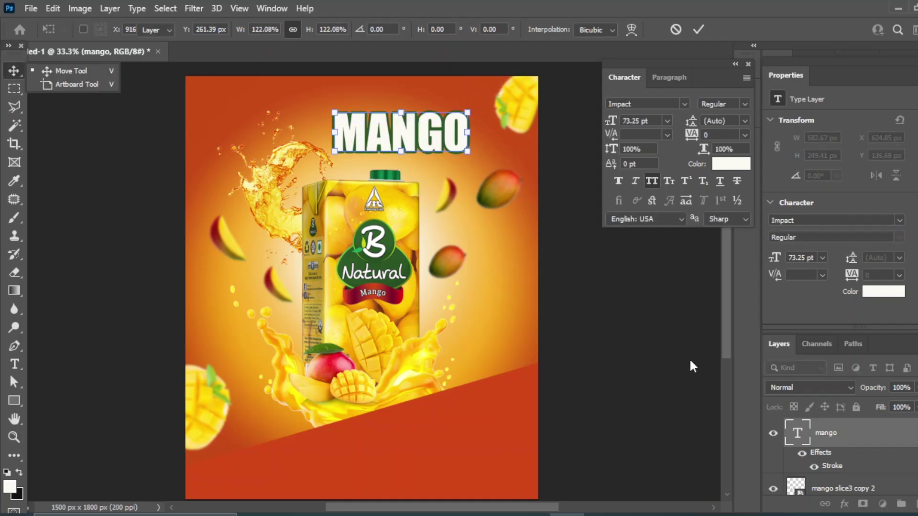
pyautogui.click(679, 349)
# Step: Add a 'Juice' text line with the horizontal Type tool
pyautogui.click(14, 364)
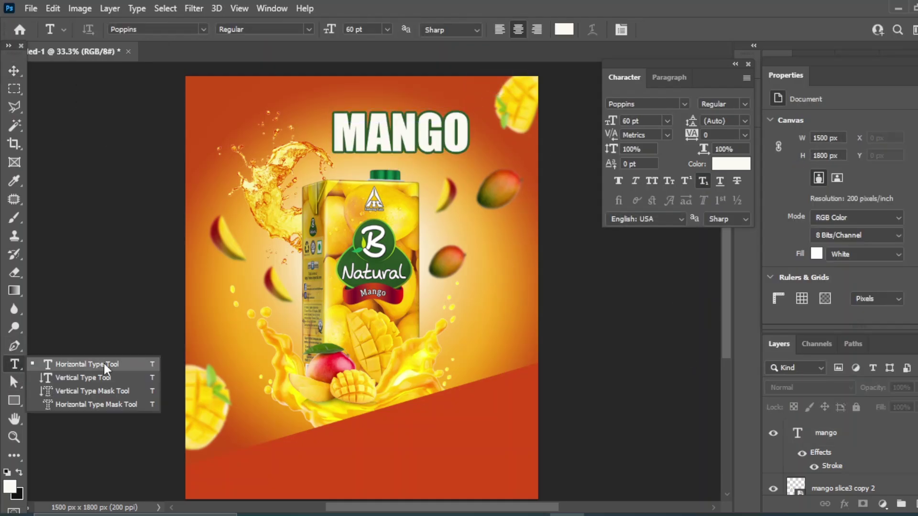
pyautogui.click(43, 363)
pyautogui.click(360, 460)
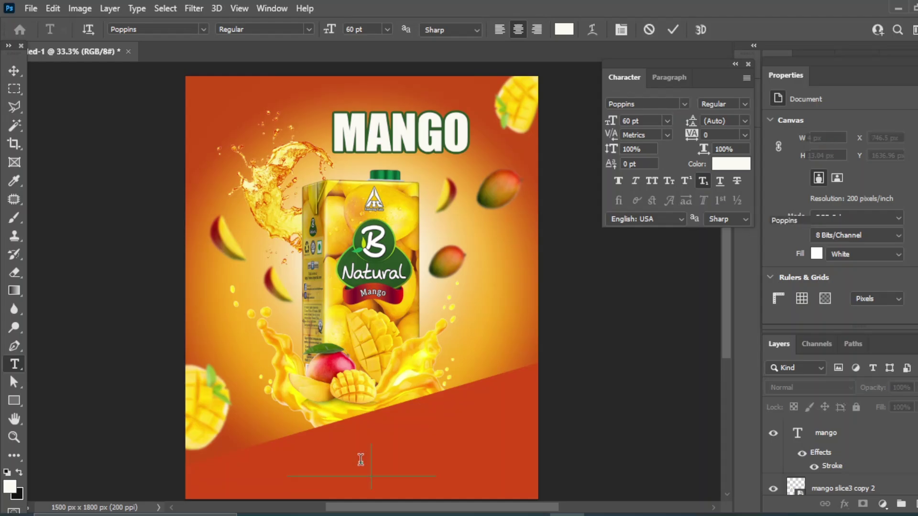
pyautogui.write('juice')
pyautogui.rightClick(15, 365)
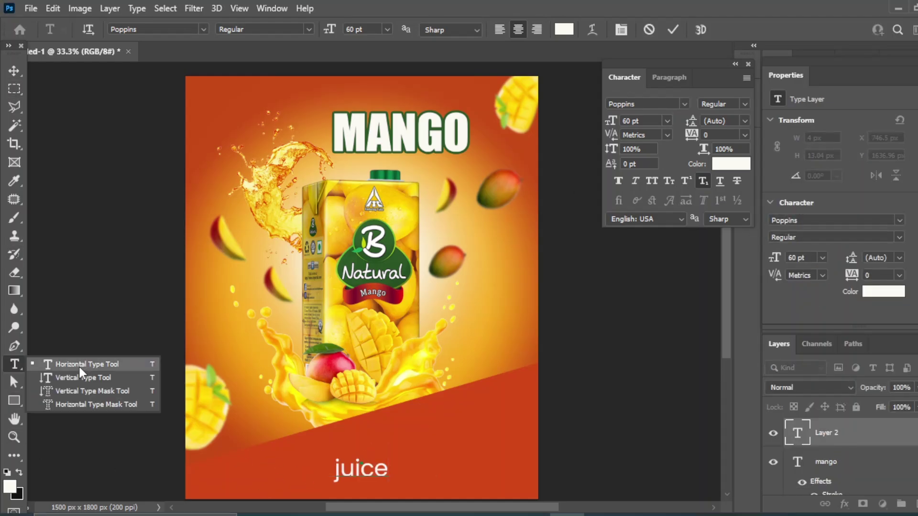
pyautogui.click(80, 366)
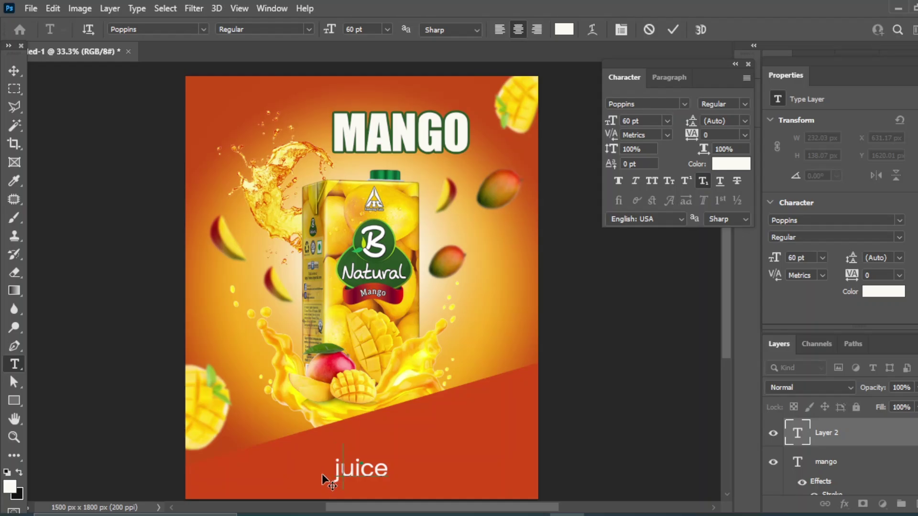
pyautogui.write('J')
pyautogui.click(14, 70)
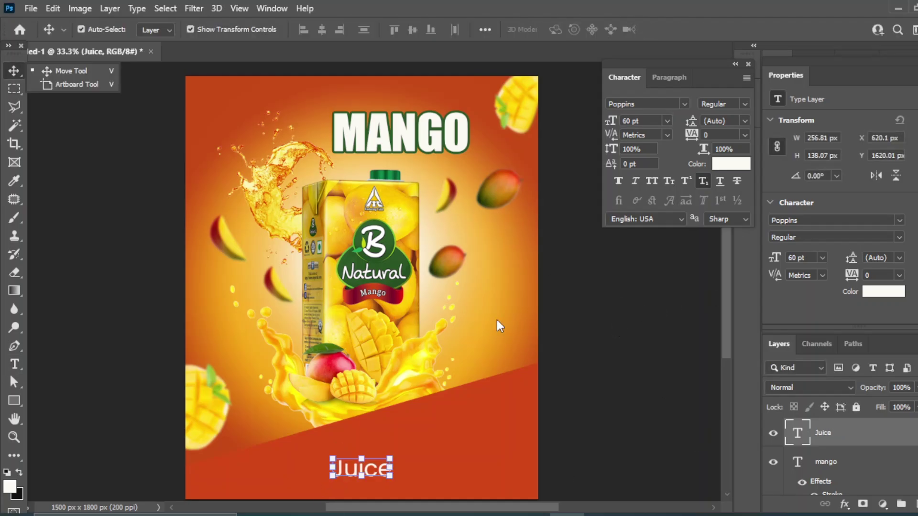
# Step: Move Juice just below MANGO and set it to 48 pt
pyautogui.moveTo(362, 468); pyautogui.dragTo(443, 165)
pyautogui.click(667, 120)
pyautogui.click(635, 279)
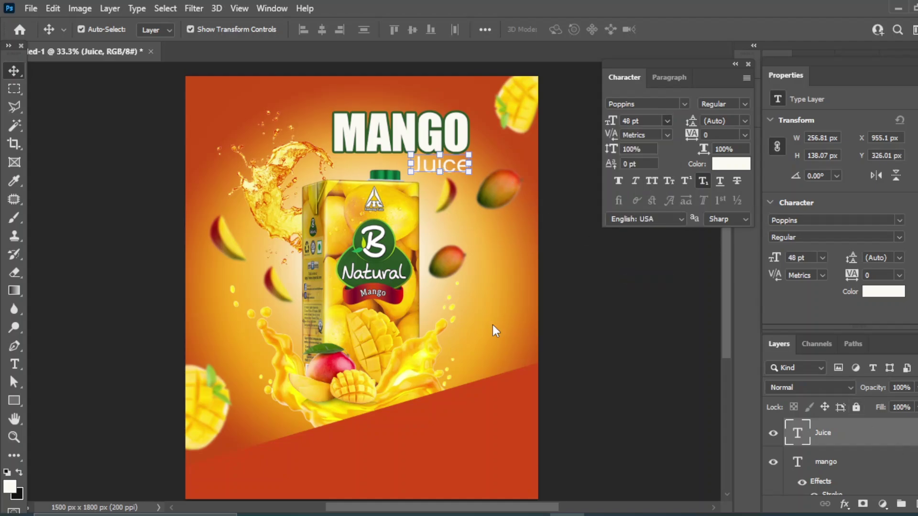
pyautogui.click(570, 281)
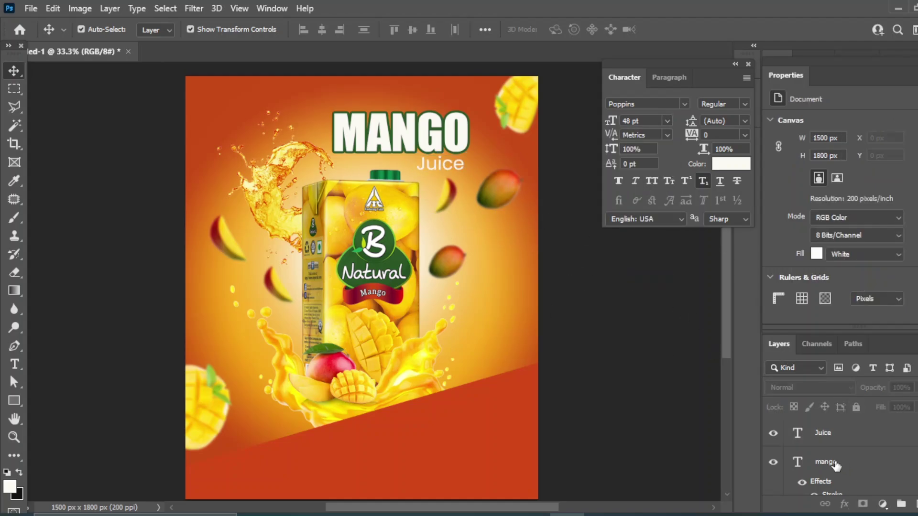
# Step: Align Juice with MANGO's right edge using Align Right Edges
pyautogui.click(831, 451)
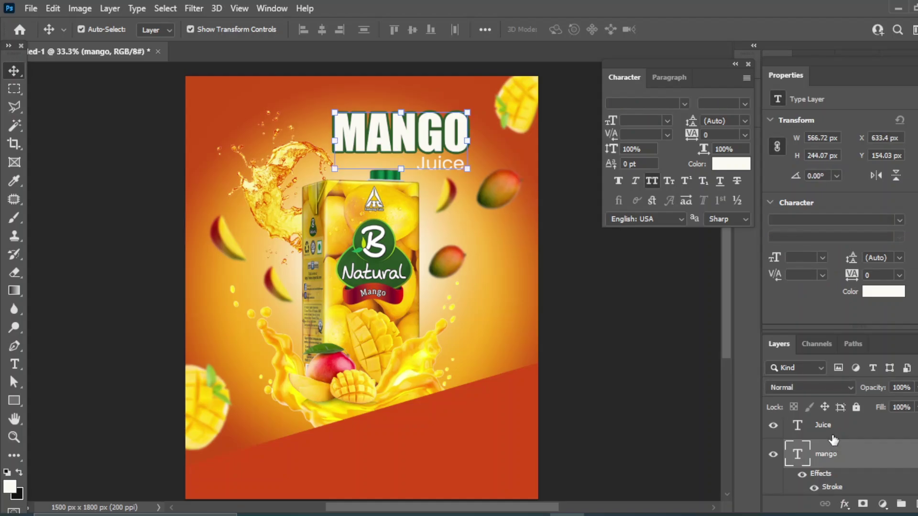
pyautogui.keyDown('shift'); pyautogui.click(813, 425); pyautogui.keyUp('shift')
pyautogui.click(339, 29)
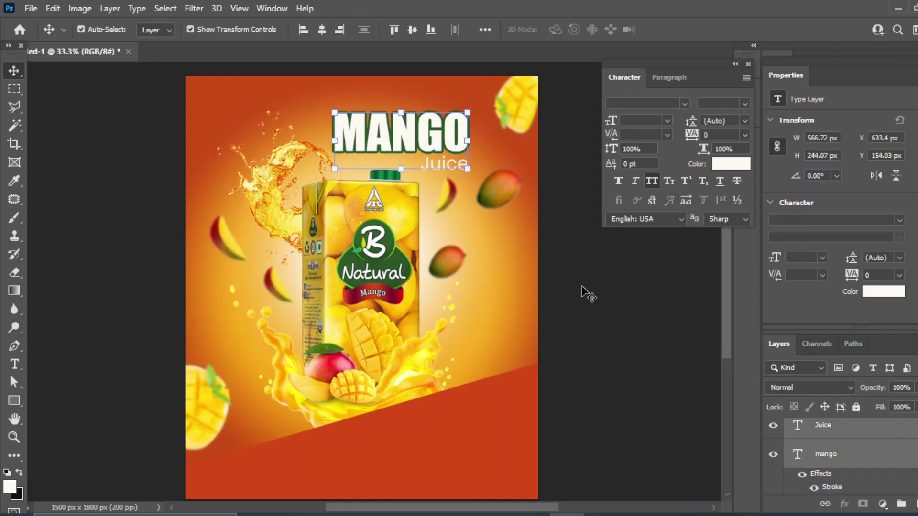
pyautogui.click(581, 291)
pyautogui.click(434, 170)
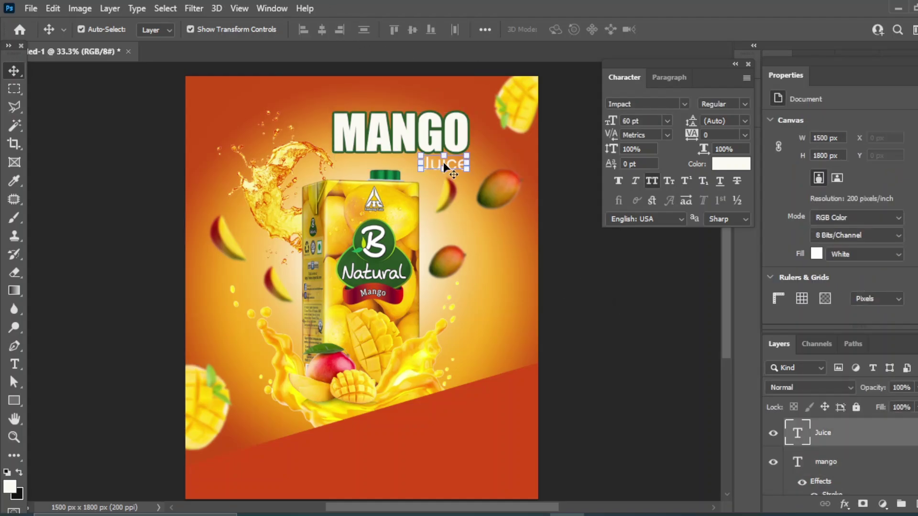
# Step: Give the MANGO headline a drop shadow with 29 px size
pyautogui.click(843, 504)
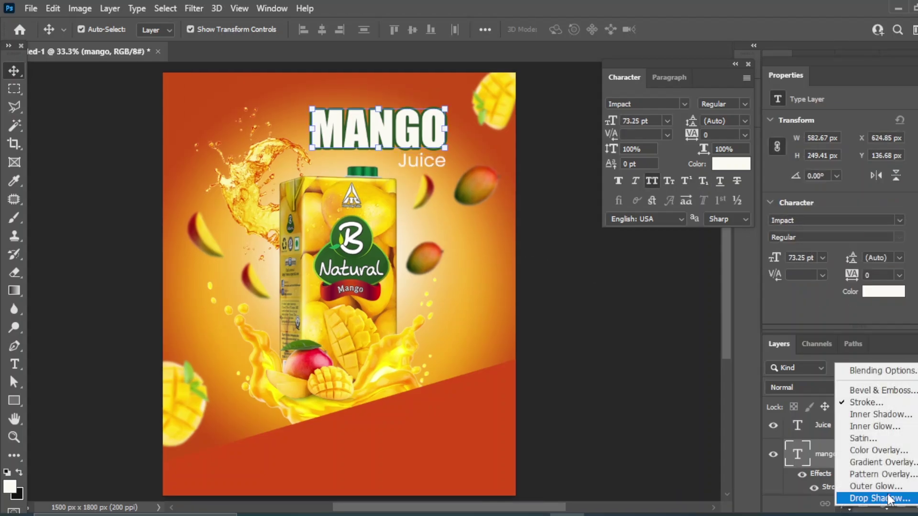
pyautogui.click(775, 394)
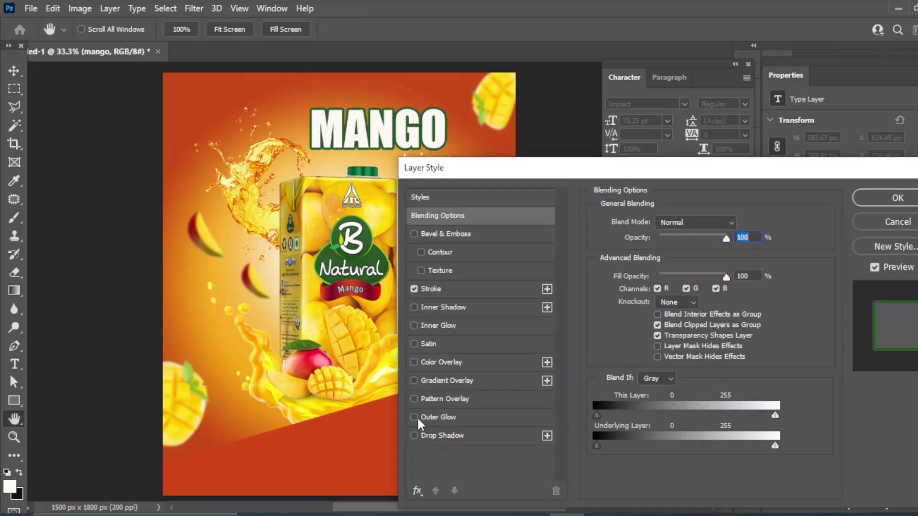
pyautogui.click(460, 434)
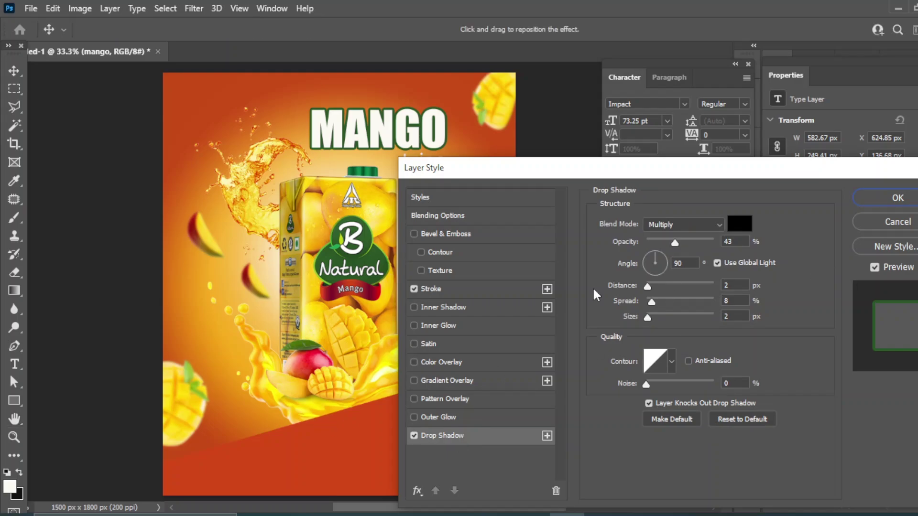
pyautogui.moveTo(651, 315)
pyautogui.mouseDown()
pyautogui.moveTo(692, 320)
pyautogui.moveTo(658, 325)
pyautogui.mouseUp()
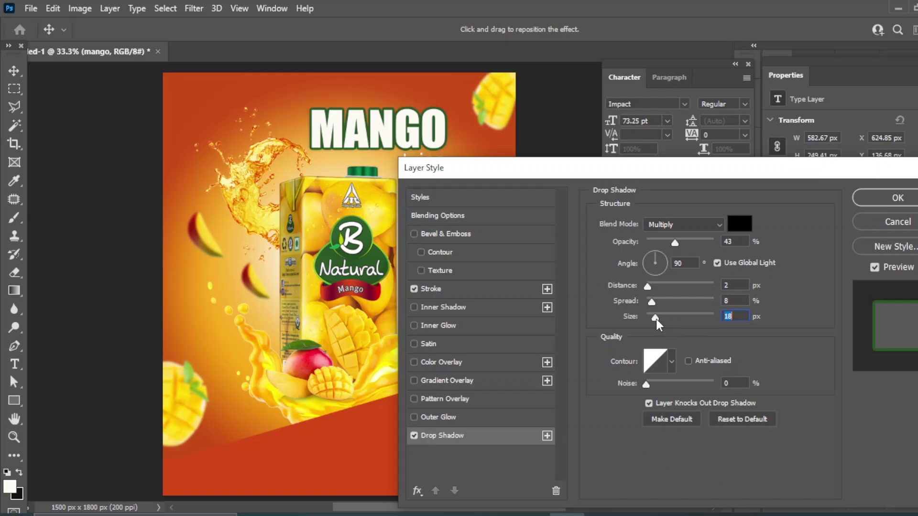
pyautogui.moveTo(657, 320); pyautogui.dragTo(659, 320)
# Step: Stack two more drop shadows on MANGO and apply the style
pyautogui.click(547, 436)
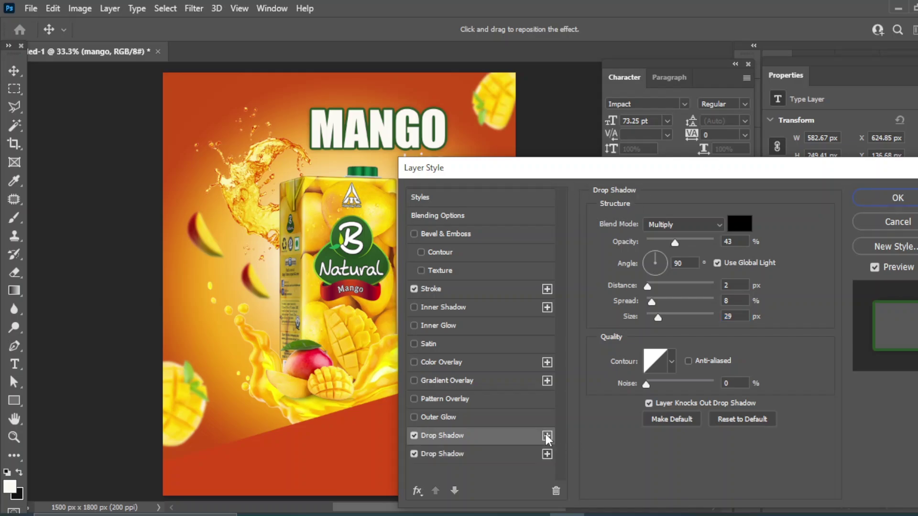
pyautogui.moveTo(563, 176); pyautogui.dragTo(610, 165)
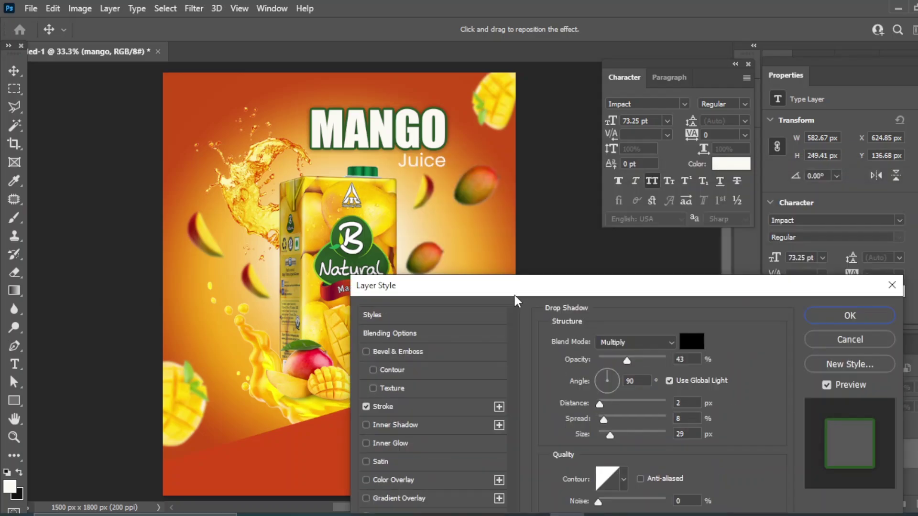
pyautogui.click(594, 443)
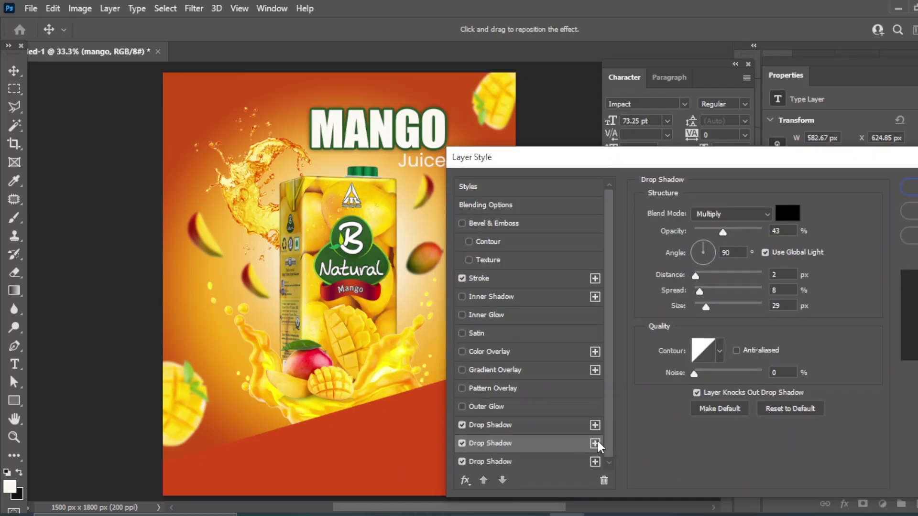
pyautogui.moveTo(568, 164); pyautogui.dragTo(316, 164)
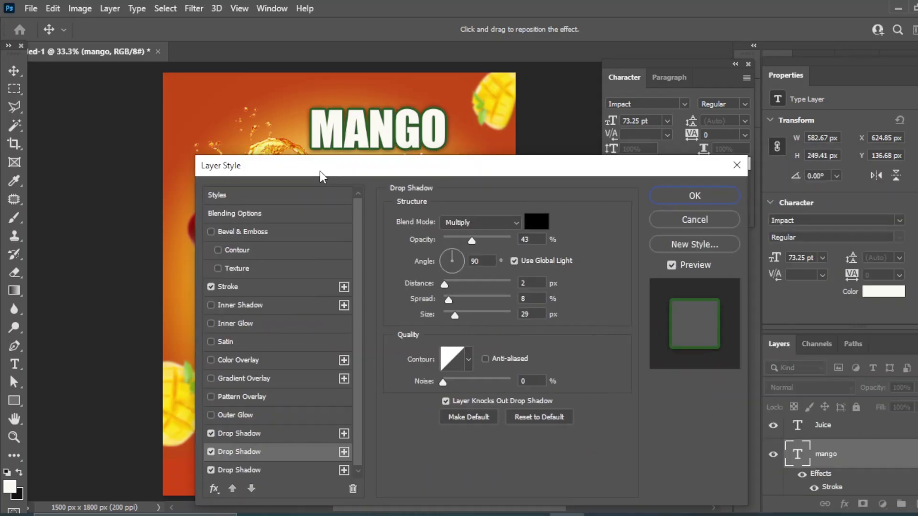
pyautogui.click(690, 190)
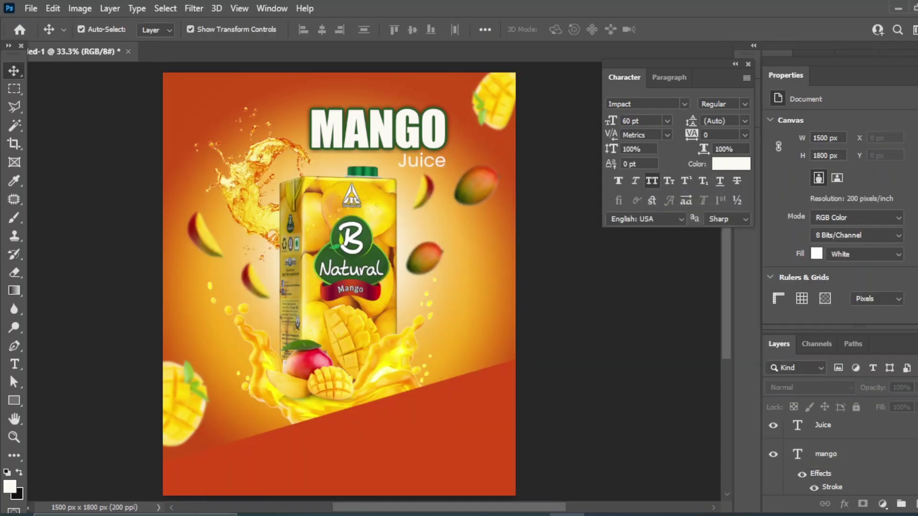
# Step: Copy the Juice text to the poster's bottom-left and retype it as 'Order Now'
pyautogui.hotkey('ctrl', 'shift', 'alt', 'n')
pyautogui.hotkey('alt', '[')
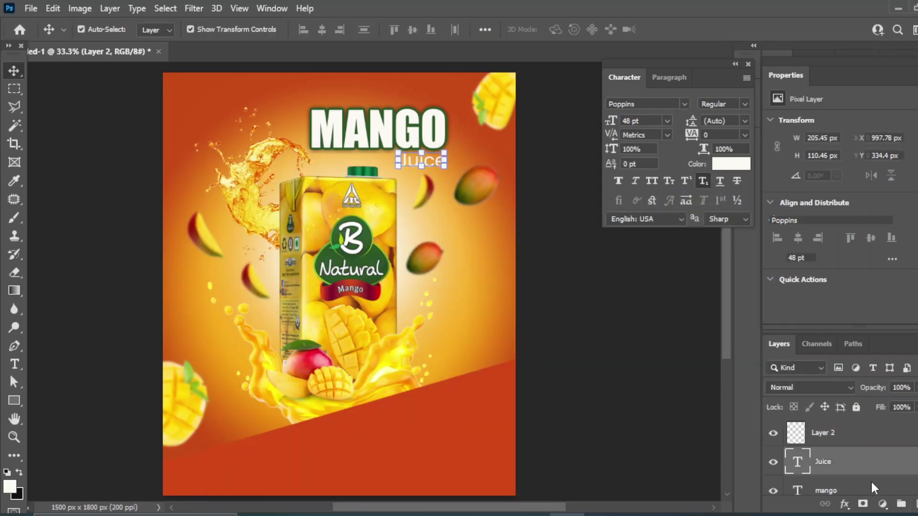
pyautogui.moveTo(421, 160); pyautogui.dragTo(220, 477)
pyautogui.click(15, 364)
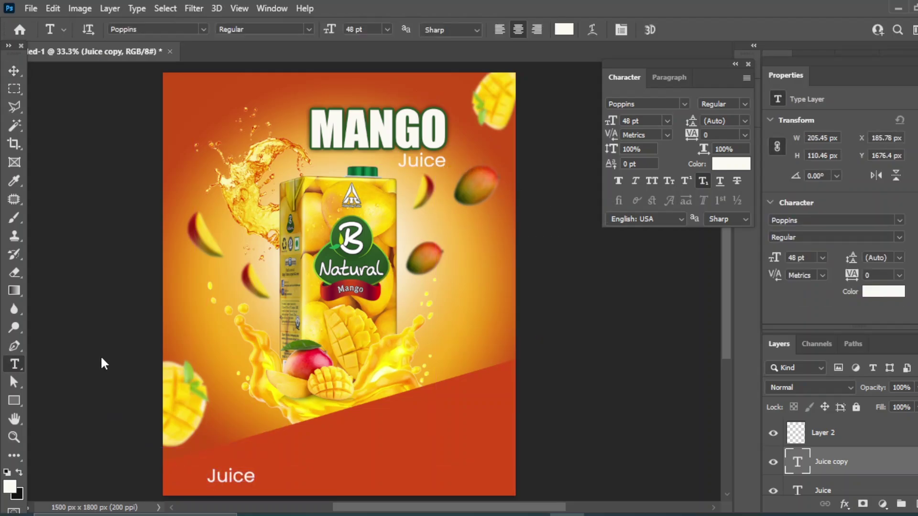
pyautogui.doubleClick(250, 473)
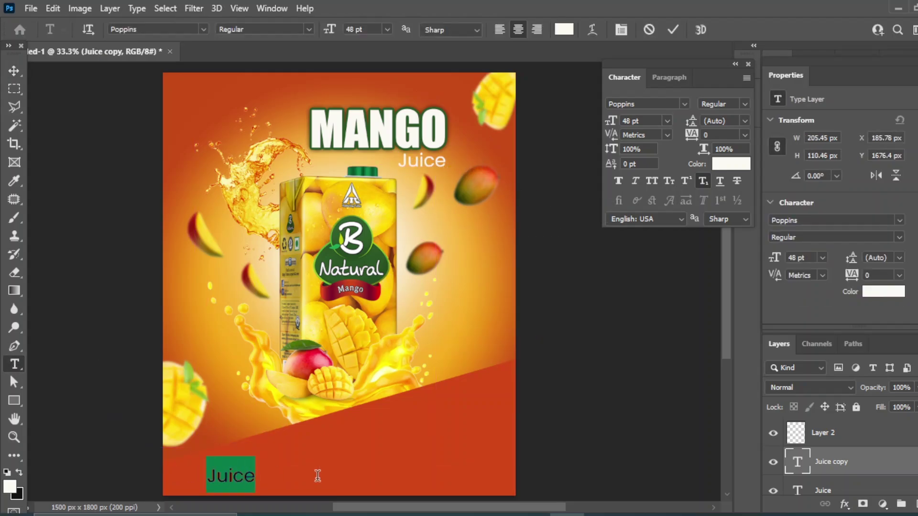
pyautogui.press('Right')
pyautogui.press('BackSpace')
pyautogui.press('BackSpace')
pyautogui.press('BackSpace')
pyautogui.write('Order No')
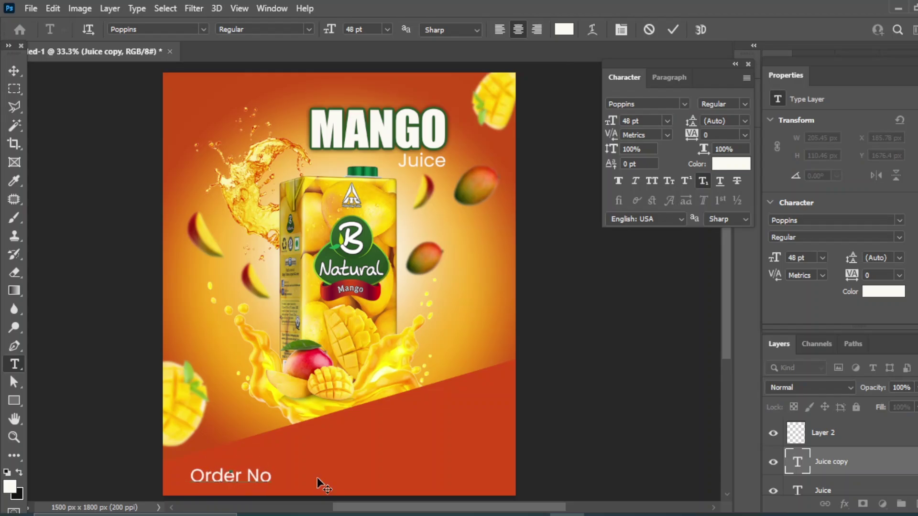
pyautogui.write('w')
pyautogui.hotkey('ctrl', 'Return')
pyautogui.press('v')
# Step: Set Order Now to 18 pt and scale it up slightly
pyautogui.click(667, 121)
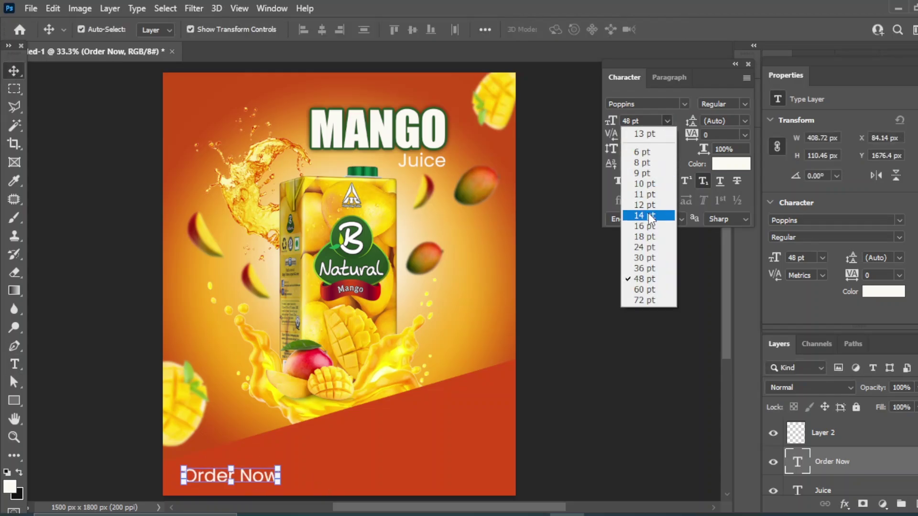
pyautogui.click(640, 218)
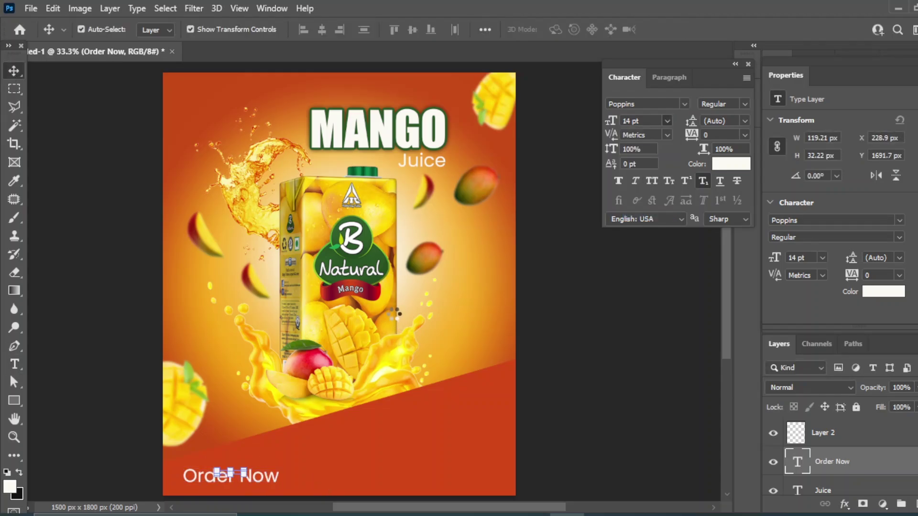
pyautogui.click(194, 427)
pyautogui.hotkey('ctrl', '+')
pyautogui.moveTo(298, 463); pyautogui.dragTo(328, 103)
pyautogui.doubleClick(215, 327)
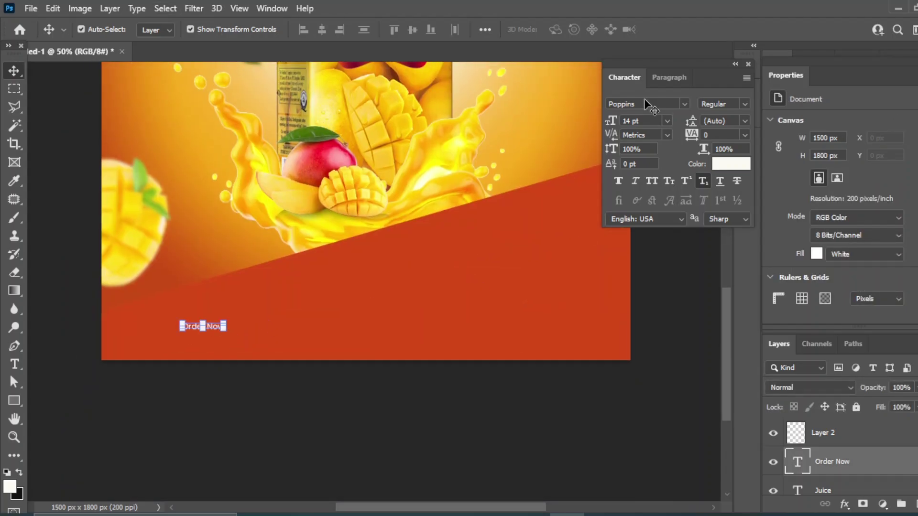
pyautogui.click(667, 121)
pyautogui.click(644, 236)
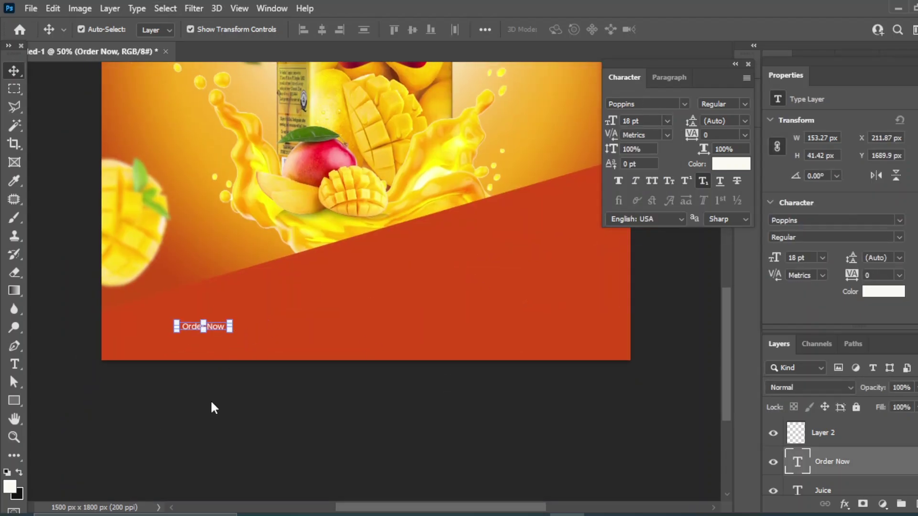
pyautogui.moveTo(234, 333); pyautogui.dragTo(247, 330)
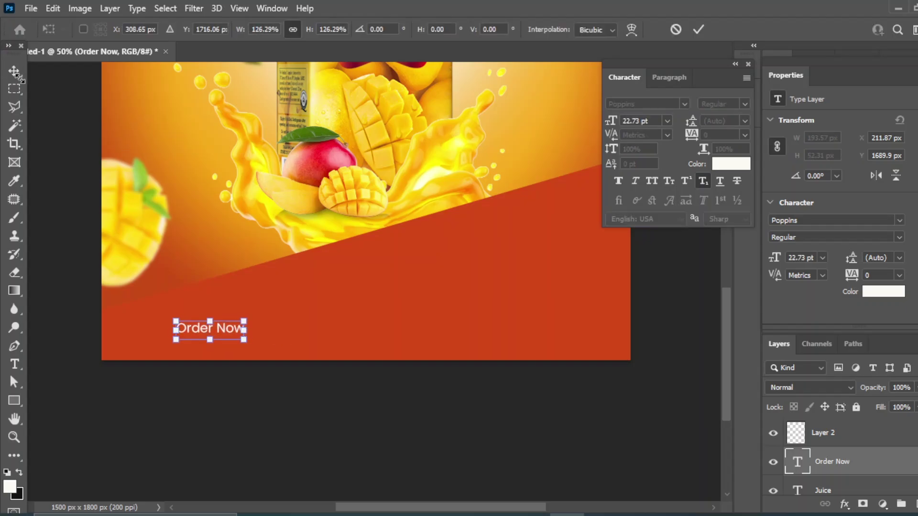
pyautogui.press('Return')
# Step: Draw a 225 × 59 px rectangle over the Order Now text
pyautogui.click(14, 400)
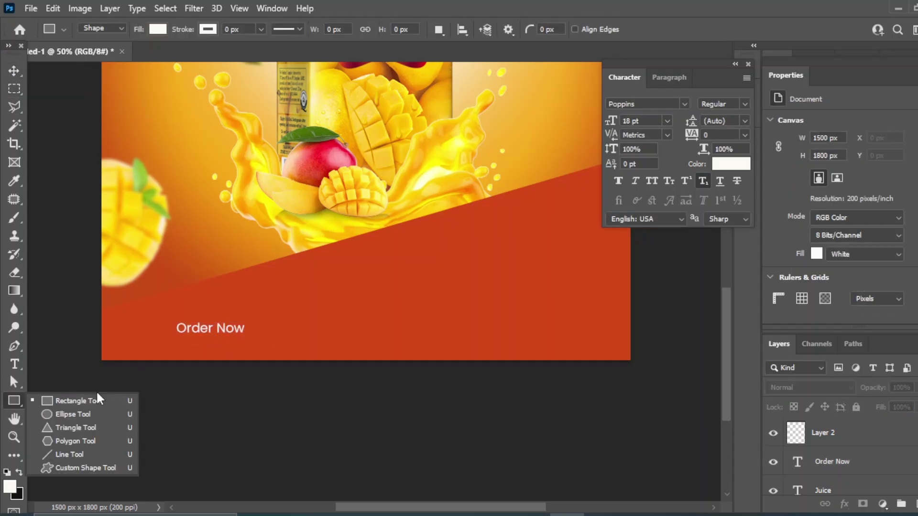
pyautogui.rightClick(14, 401)
pyautogui.click(66, 397)
pyautogui.moveTo(173, 318); pyautogui.dragTo(252, 337)
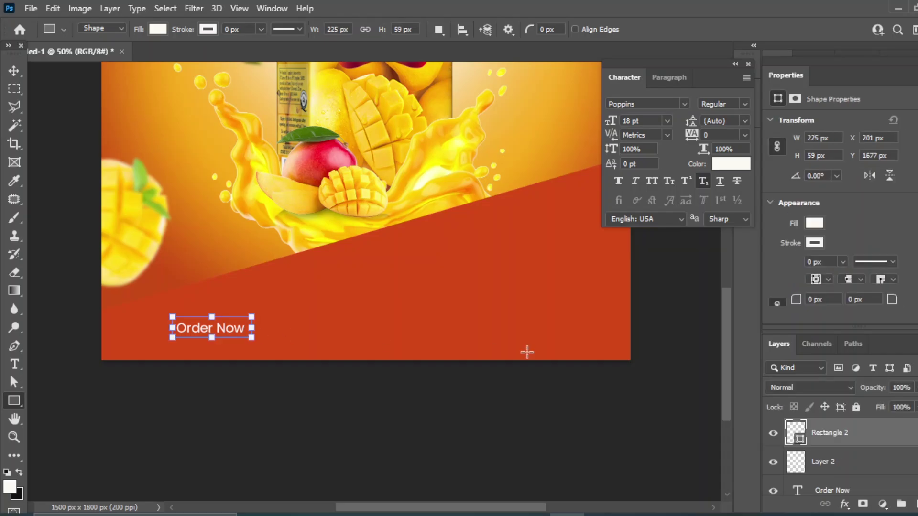
# Step: Stack Order Now above the white rectangle and colour the text #d34917
pyautogui.moveTo(842, 466); pyautogui.dragTo(845, 470)
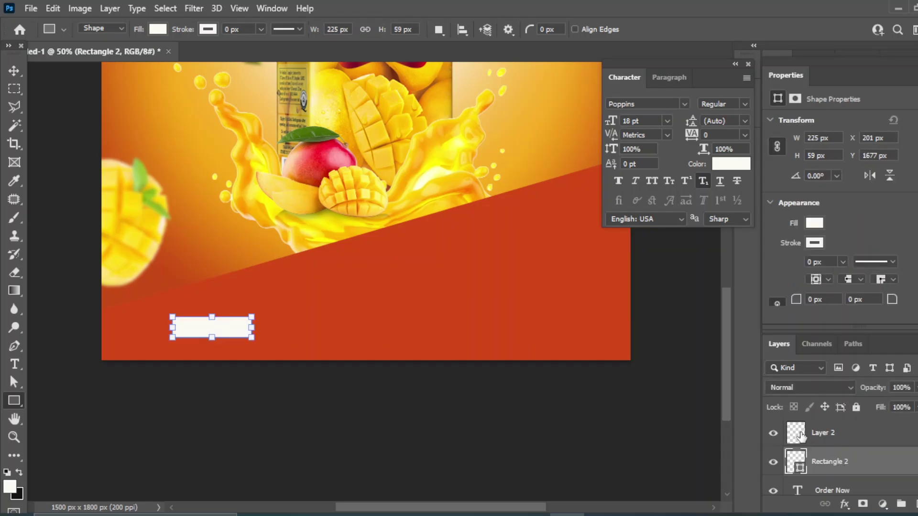
pyautogui.press('v')
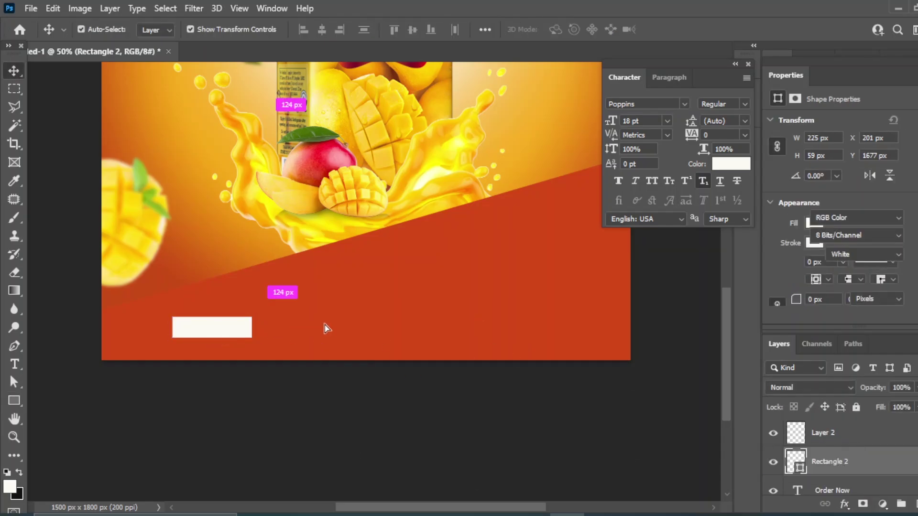
pyautogui.moveTo(211, 327); pyautogui.dragTo(380, 326)
pyautogui.moveTo(832, 491); pyautogui.dragTo(838, 465)
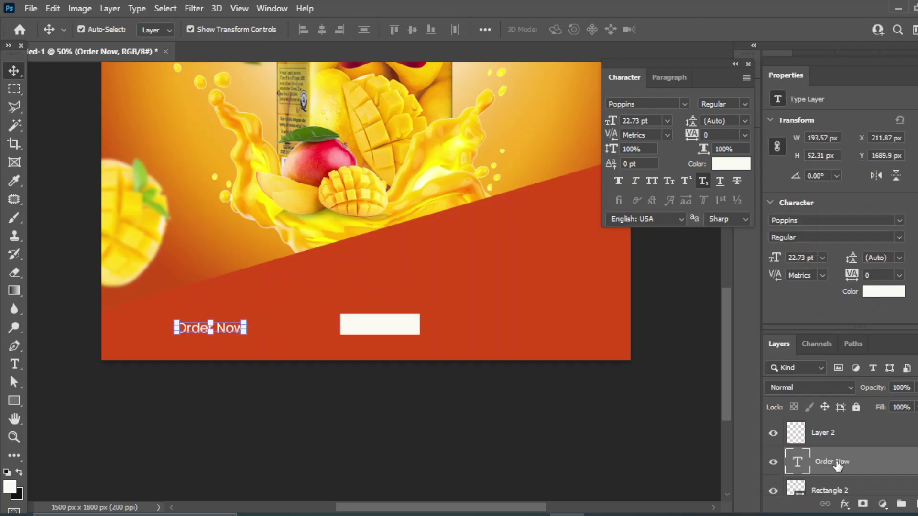
pyautogui.click(730, 164)
pyautogui.click(344, 281)
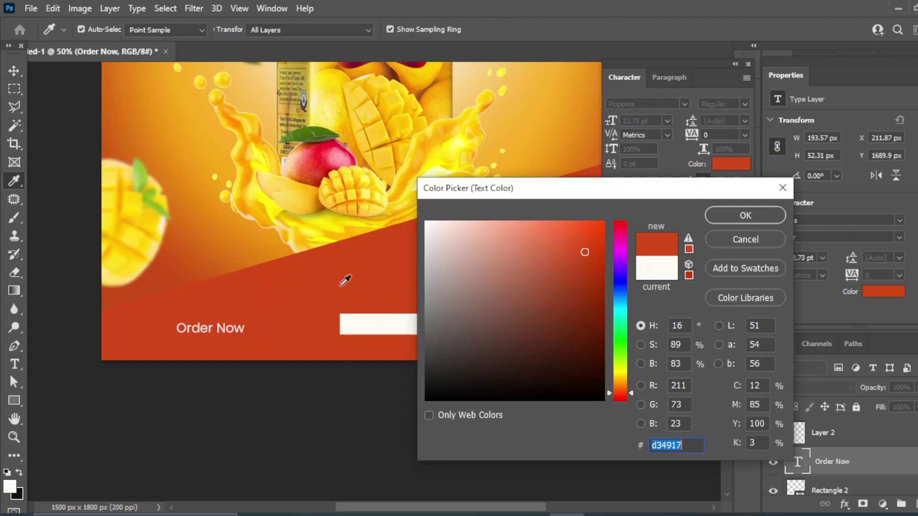
pyautogui.click(745, 216)
# Step: Centre the text on the rectangle and the button horizontally on the poster
pyautogui.keyDown('shift'); pyautogui.click(823, 488); pyautogui.keyUp('shift')
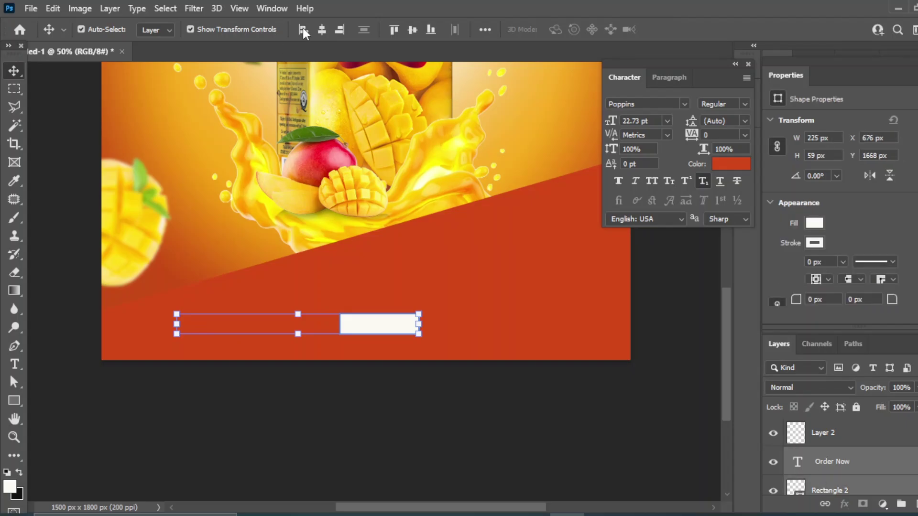
pyautogui.click(322, 29)
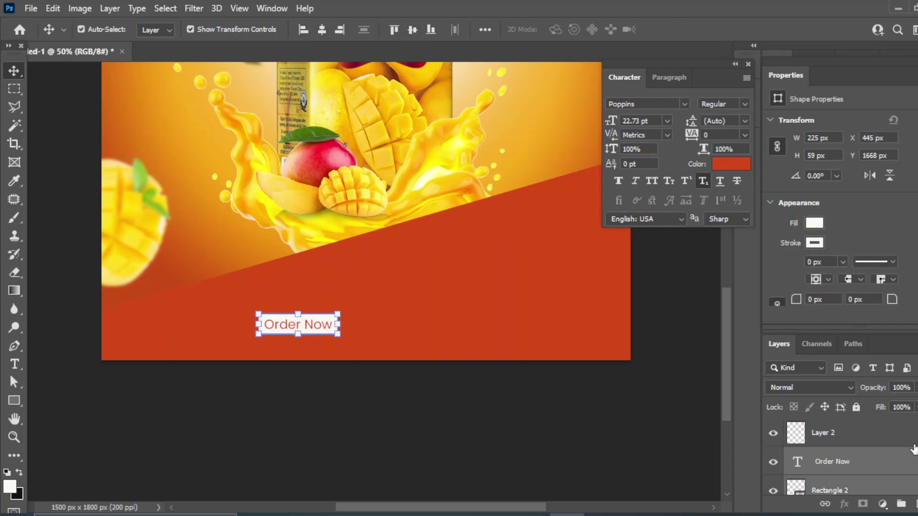
pyautogui.scroll(-5, 913, 449)
pyautogui.keyDown('ctrl'); pyautogui.click(810, 451); pyautogui.keyUp('ctrl')
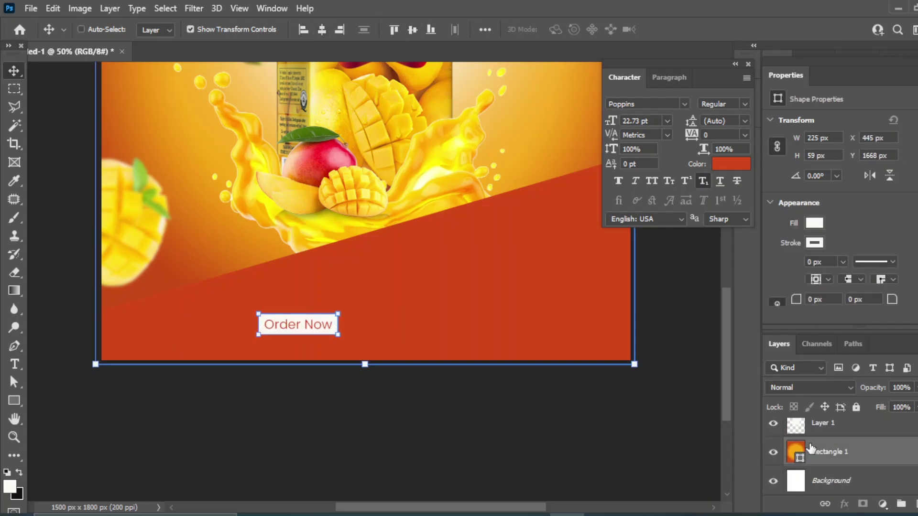
pyautogui.click(322, 29)
pyautogui.keyDown('ctrl'); pyautogui.click(543, 456); pyautogui.keyUp('ctrl')
# Step: Delete the empty Layer 2 and reselect the white button rectangle
pyautogui.scroll(5, 878, 454)
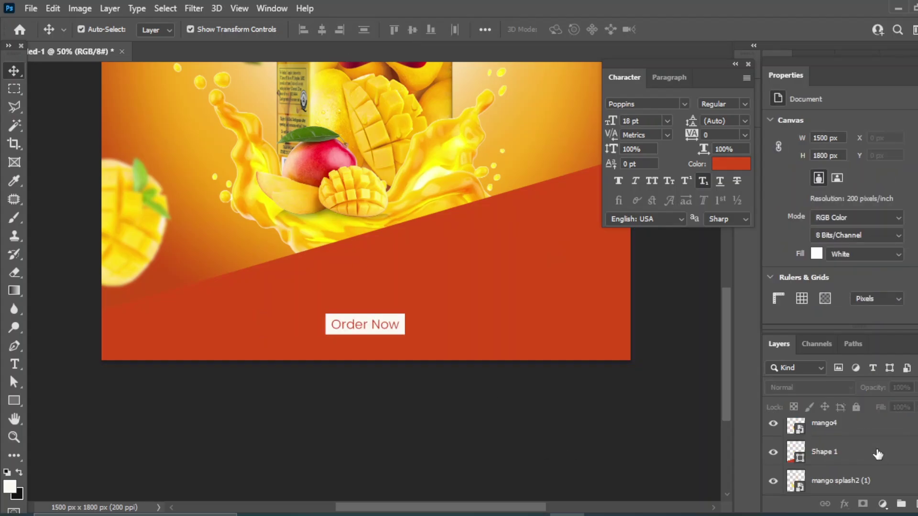
pyautogui.scroll(3, 878, 454)
pyautogui.scroll(3, 880, 454)
pyautogui.click(830, 436)
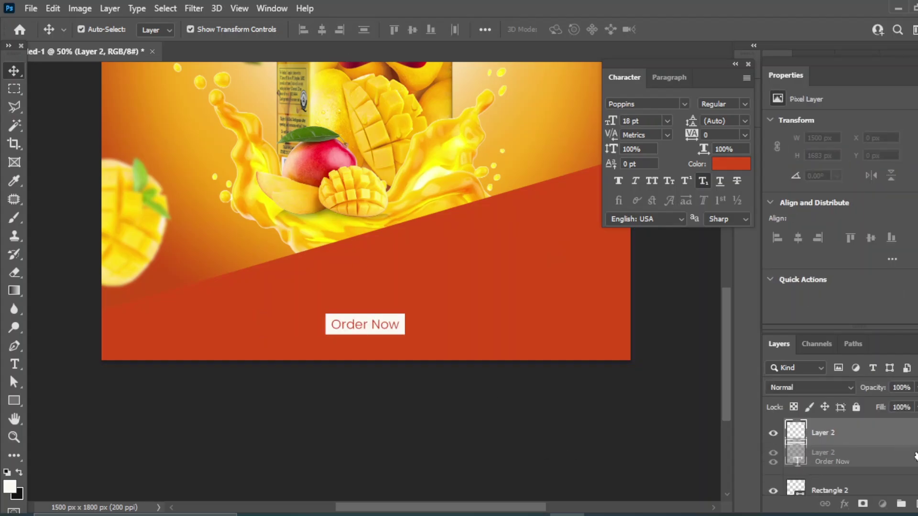
pyautogui.press('Delete')
pyautogui.click(841, 463)
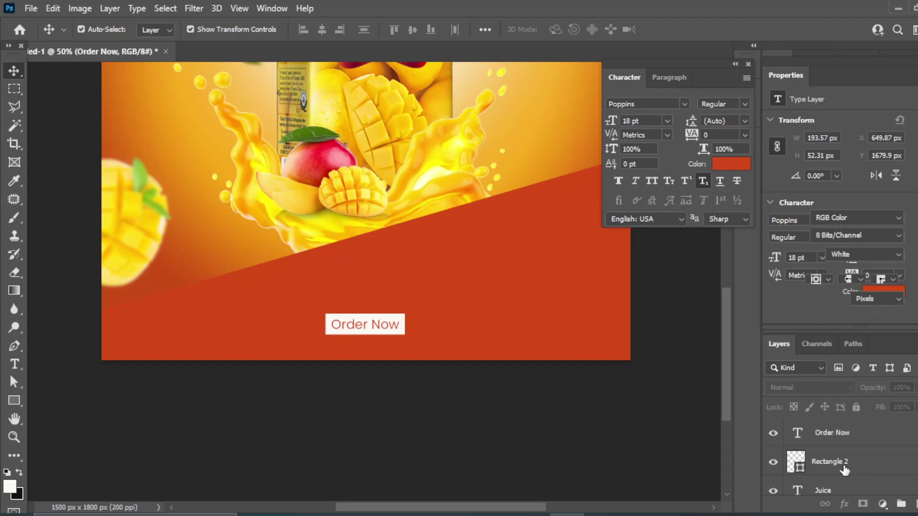
pyautogui.scroll(-2, 885, 239)
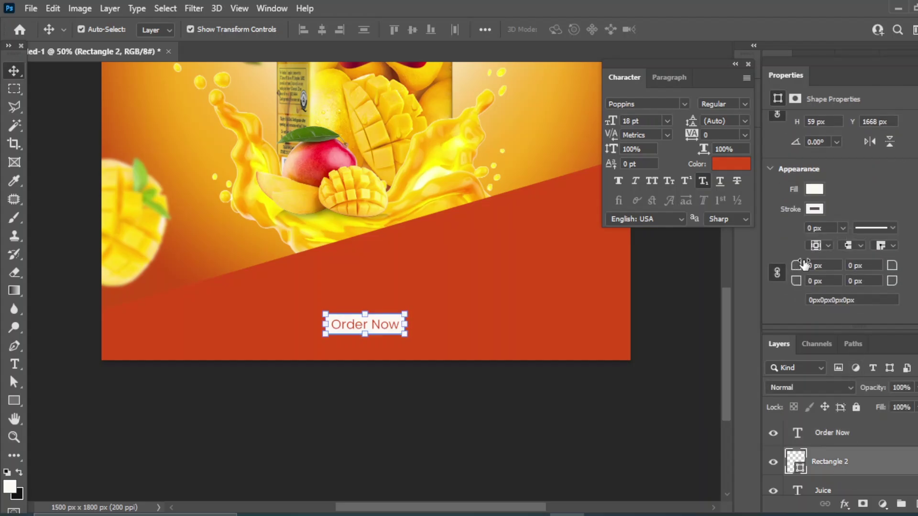
pyautogui.click(463, 430)
pyautogui.click(844, 435)
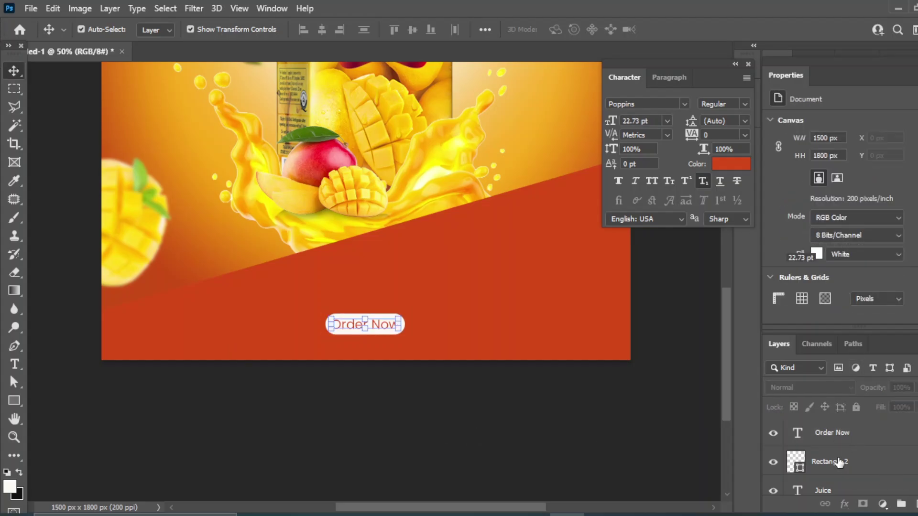
pyautogui.click(834, 463)
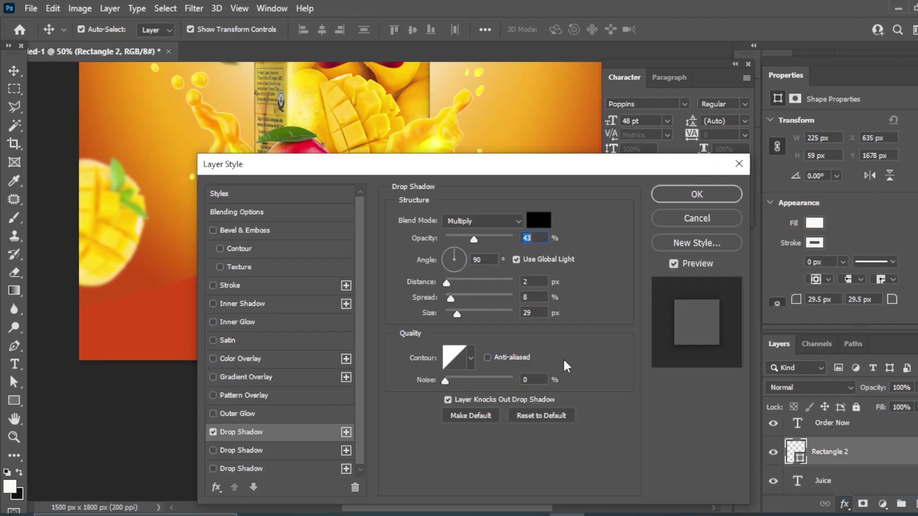
# Step: Add stacked soft drop shadows to the button: opacity 15%, distance 2, spread 8, size 29
pyautogui.moveTo(295, 161); pyautogui.dragTo(573, 190)
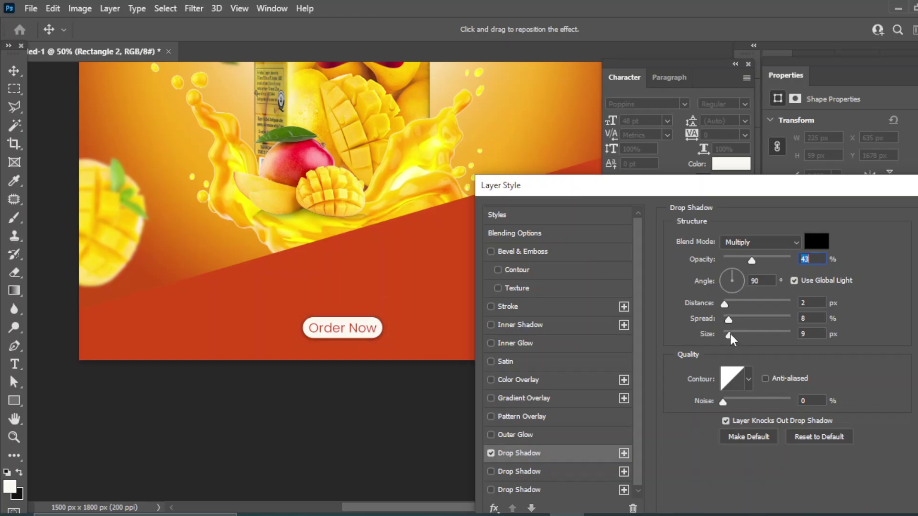
pyautogui.click(624, 472)
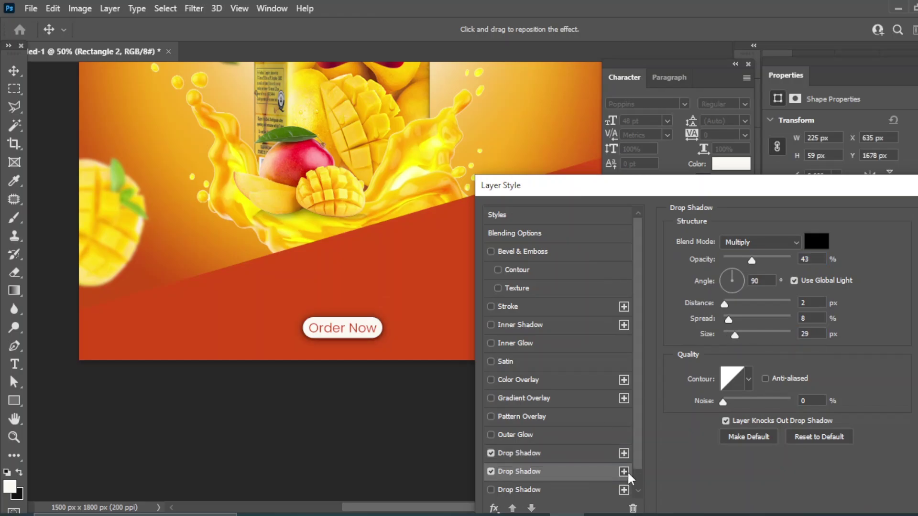
pyautogui.click(624, 472)
pyautogui.moveTo(700, 189)
pyautogui.mouseDown()
pyautogui.moveTo(758, 193)
pyautogui.moveTo(540, 216)
pyautogui.mouseUp()
pyautogui.write('15')
pyautogui.moveTo(665, 217); pyautogui.dragTo(795, 221)
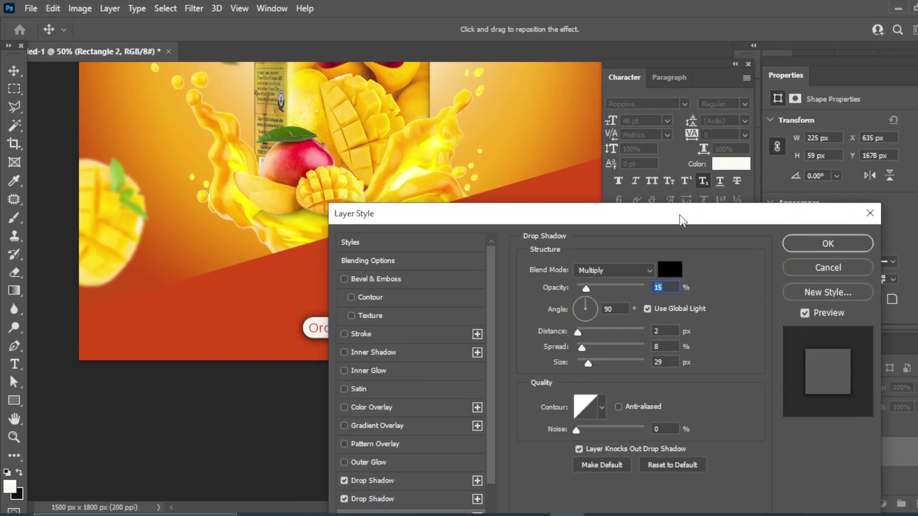
pyautogui.press('Return')
pyautogui.click(832, 423)
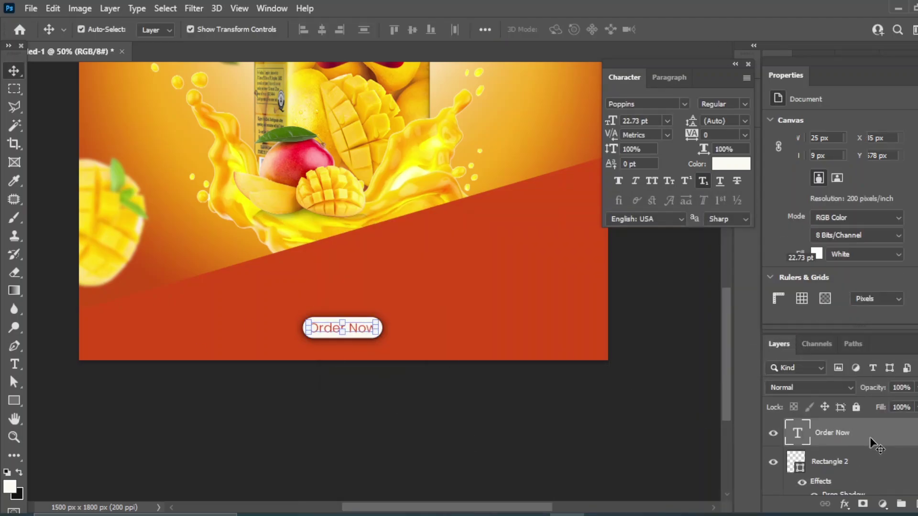
pyautogui.hotkey('ctrl', 'j')
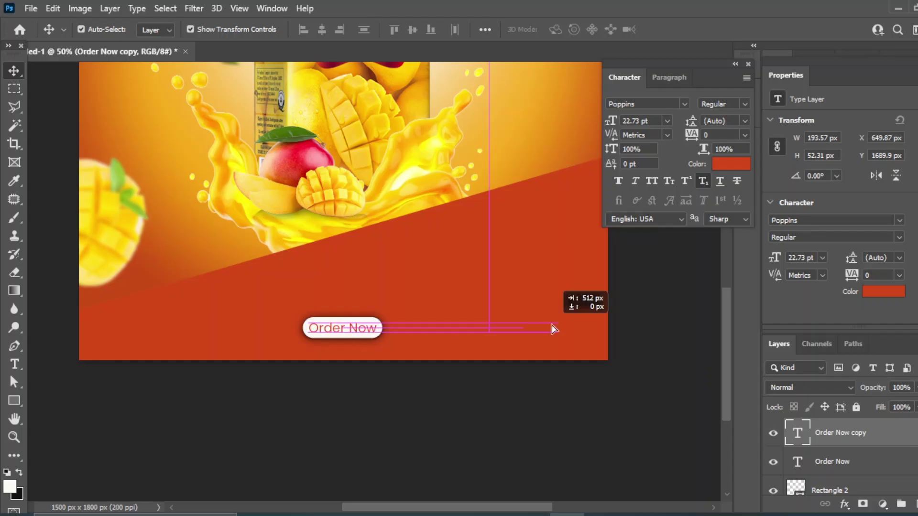
pyautogui.moveTo(356, 330); pyautogui.dragTo(562, 330)
pyautogui.click(15, 364)
pyautogui.click(72, 364)
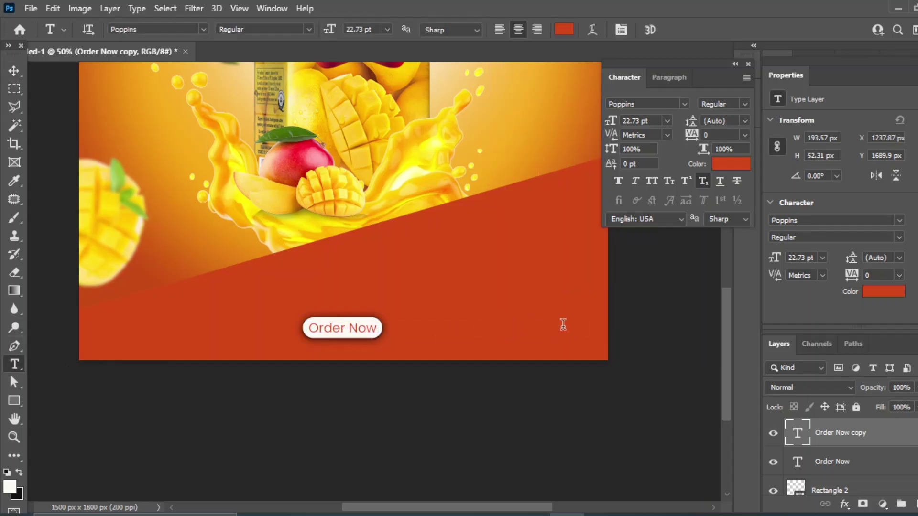
pyautogui.doubleClick(555, 327)
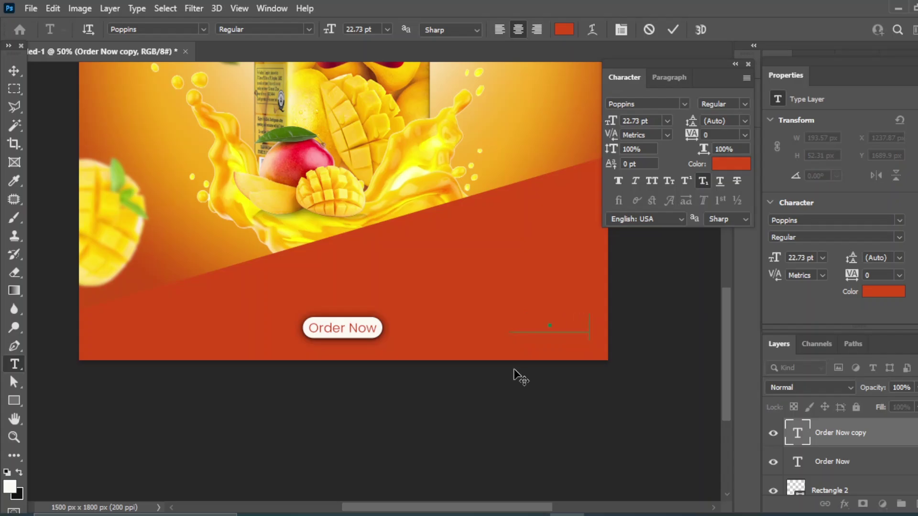
# Step: Make the website text white
pyautogui.click(731, 164)
pyautogui.click(428, 226)
pyautogui.click(763, 213)
pyautogui.click(14, 71)
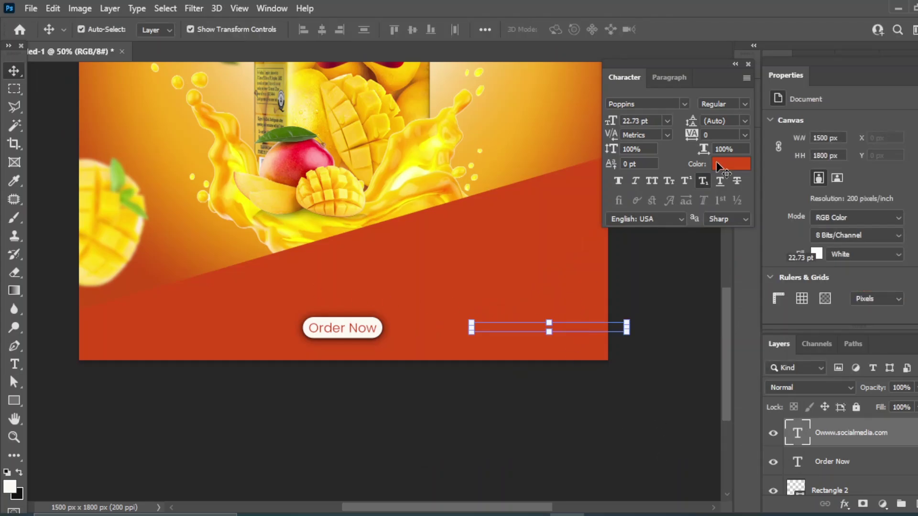
pyautogui.click(731, 164)
pyautogui.click(429, 222)
pyautogui.moveTo(541, 182); pyautogui.dragTo(310, 304)
pyautogui.press('Return')
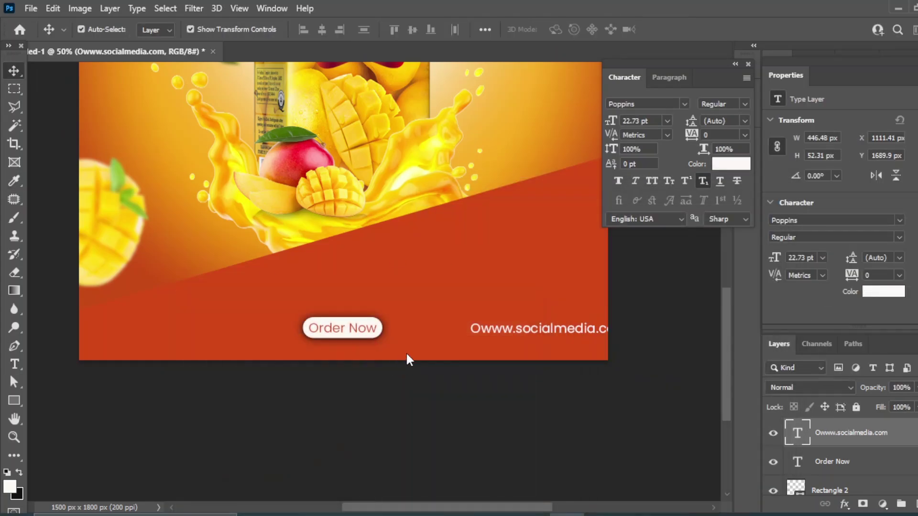
# Step: Remove the stray character, set the website text to 18 pt, and nudge it left
pyautogui.moveTo(14, 364); pyautogui.dragTo(77, 362)
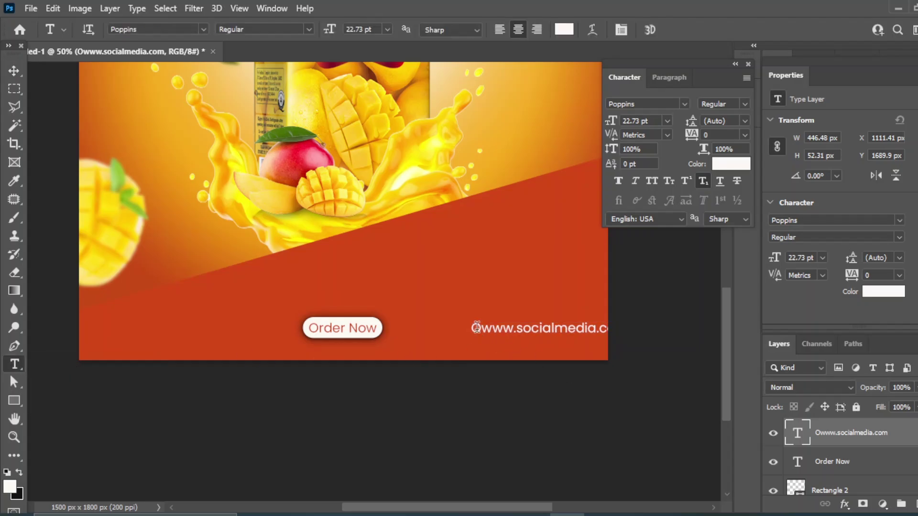
pyautogui.click(479, 328)
pyautogui.press('BackSpace')
pyautogui.click(14, 71)
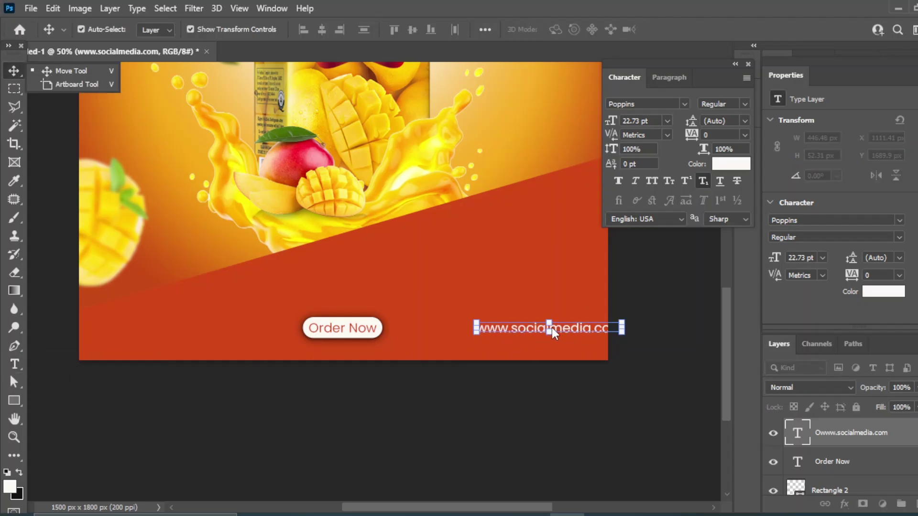
pyautogui.click(630, 359)
pyautogui.click(653, 236)
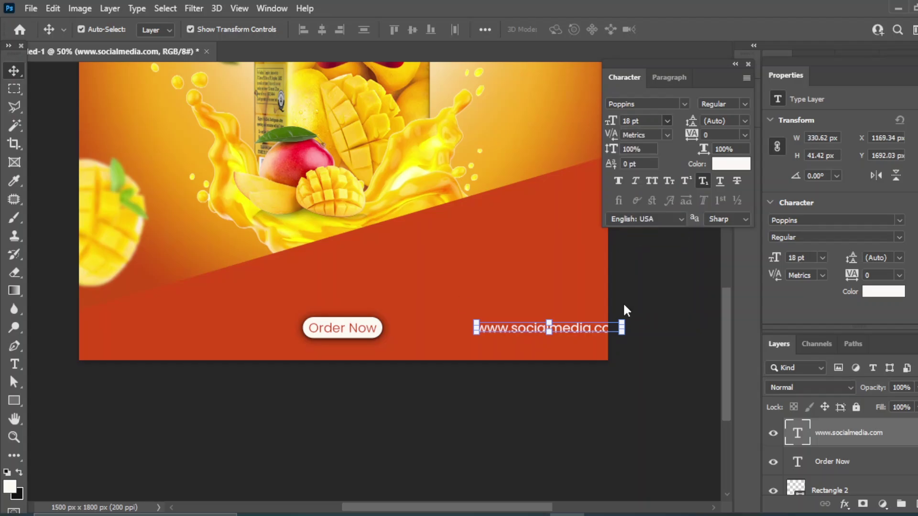
pyautogui.hotkey('shift', 'Left')
pyautogui.hotkey('shift', 'Left')
pyautogui.hotkey('shift', 'Left')
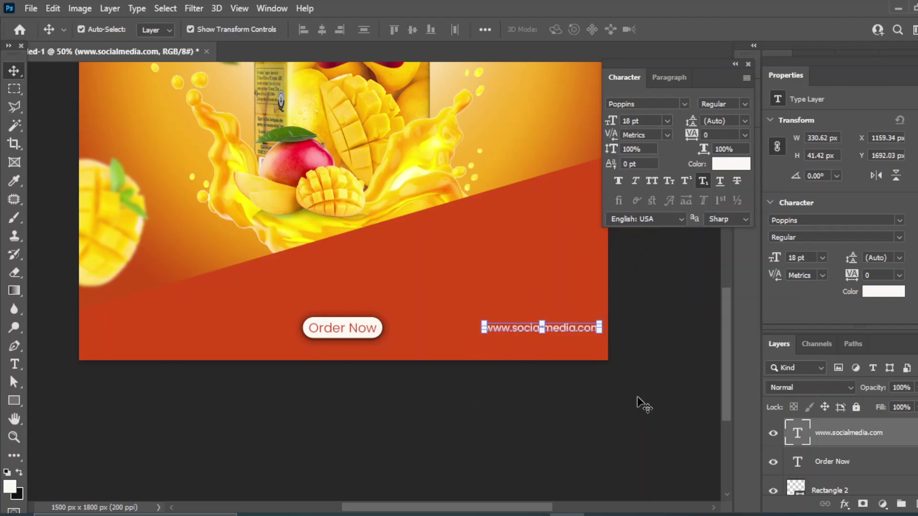
pyautogui.click(594, 435)
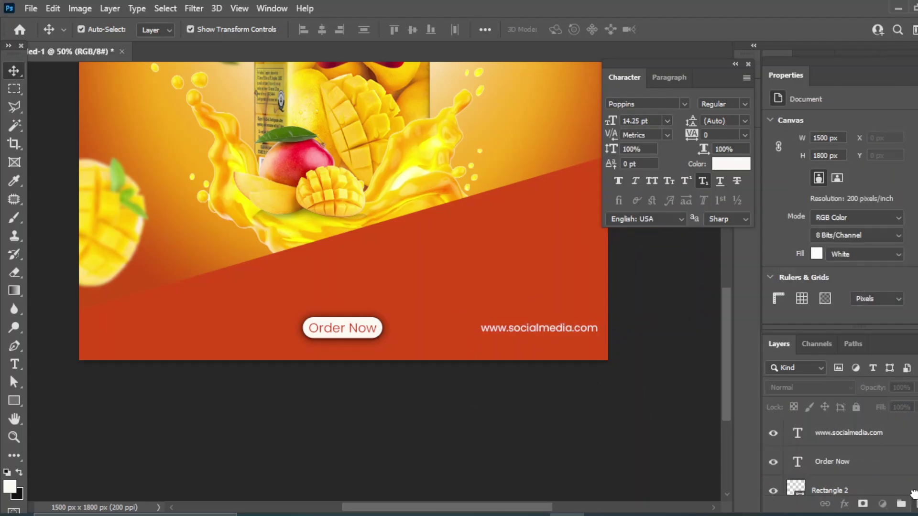
# Step: Copy the website text to the bar's left side and replace it with the phone number
pyautogui.click(870, 436)
pyautogui.moveTo(516, 326); pyautogui.dragTo(124, 334)
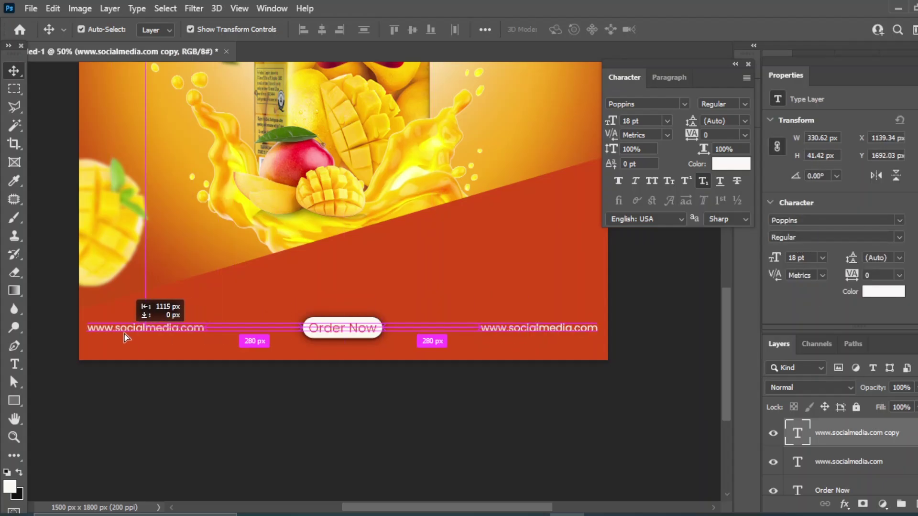
pyautogui.press('t')
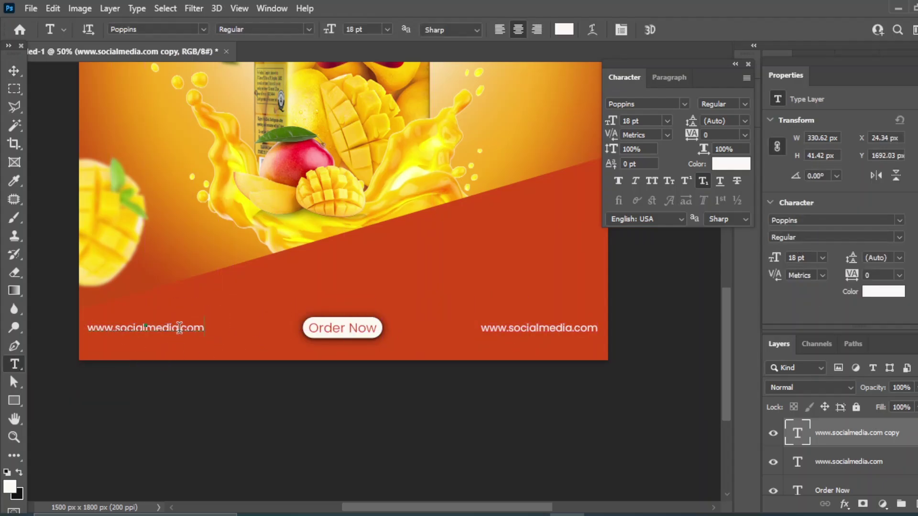
pyautogui.moveTo(179, 328); pyautogui.dragTo(62, 331)
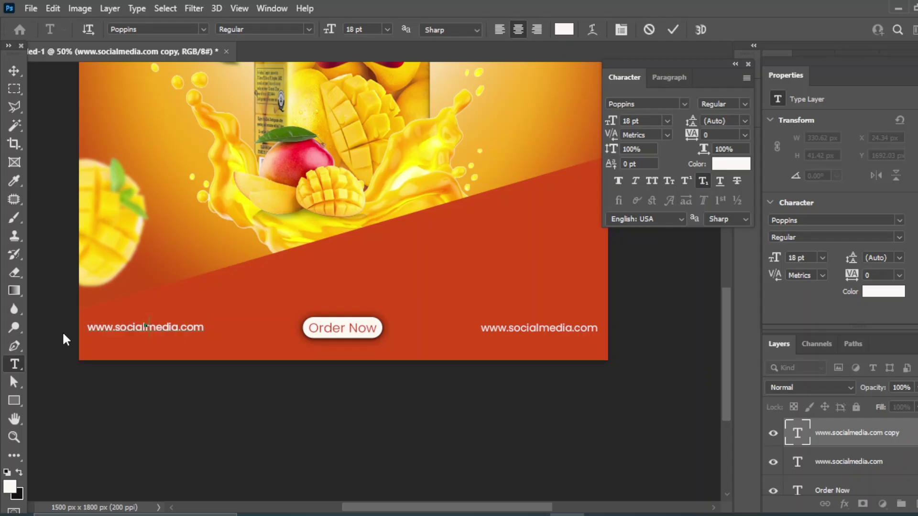
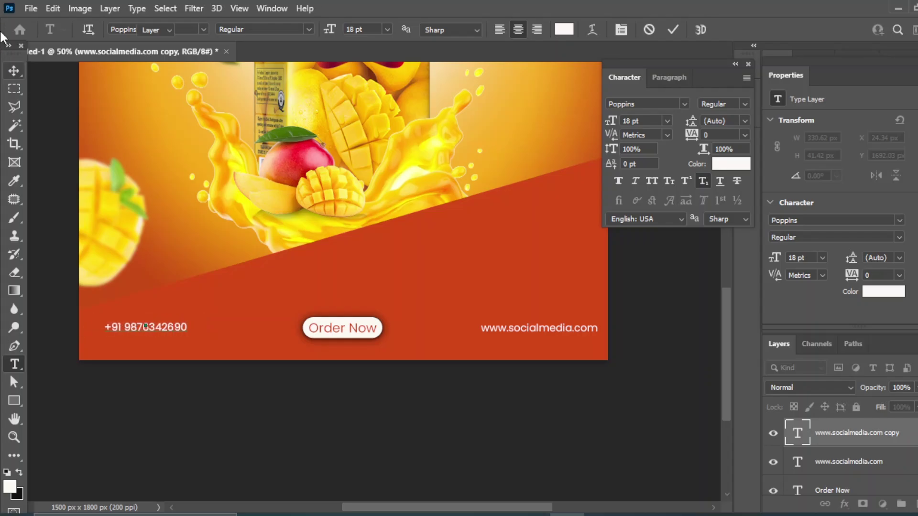
pyautogui.click(14, 70)
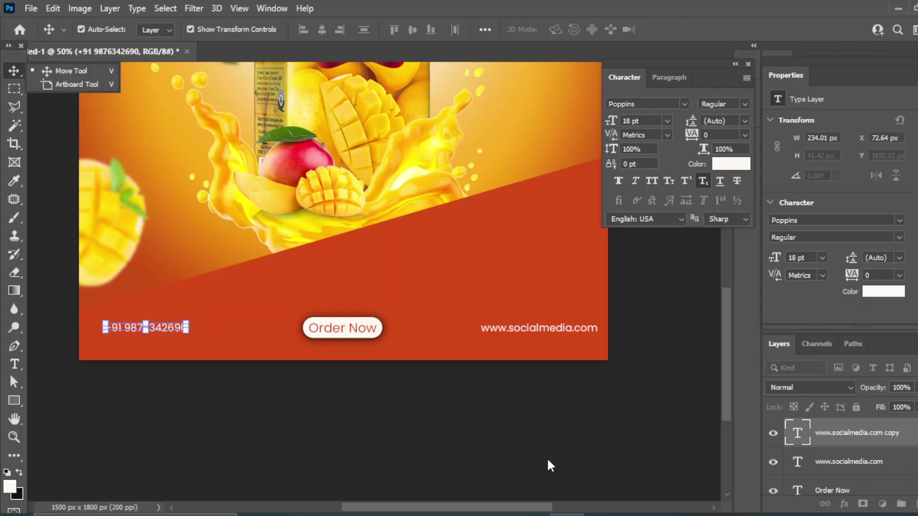
pyautogui.click(335, 432)
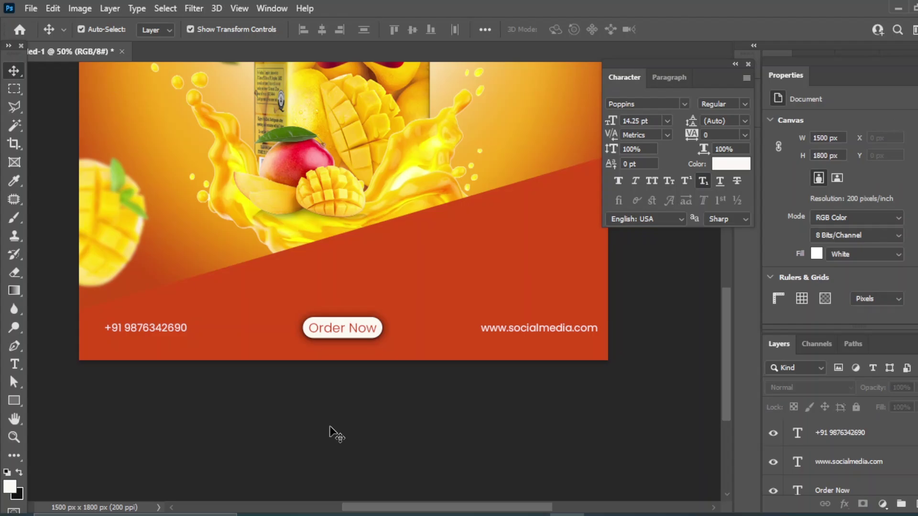
# Step: Align the phone number, Order Now and website texts with Align Vertical Centers
pyautogui.click(851, 433)
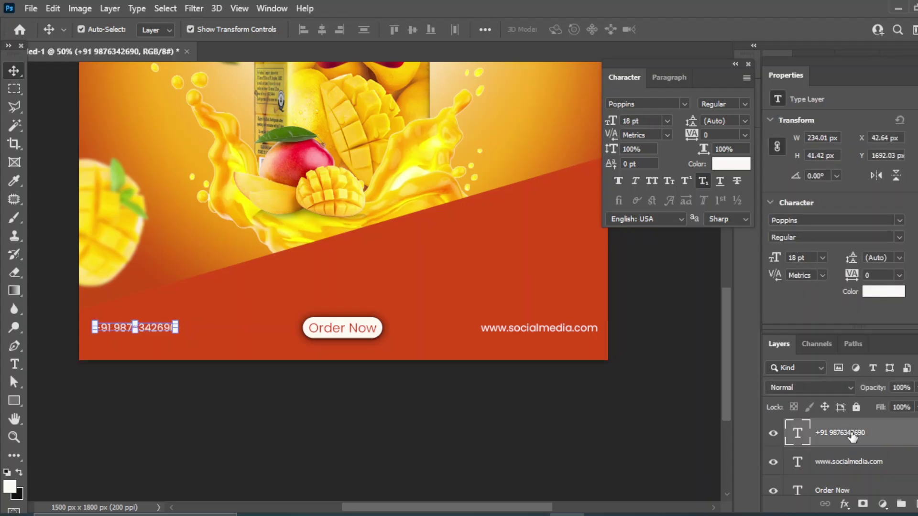
pyautogui.click(416, 410)
pyautogui.click(574, 333)
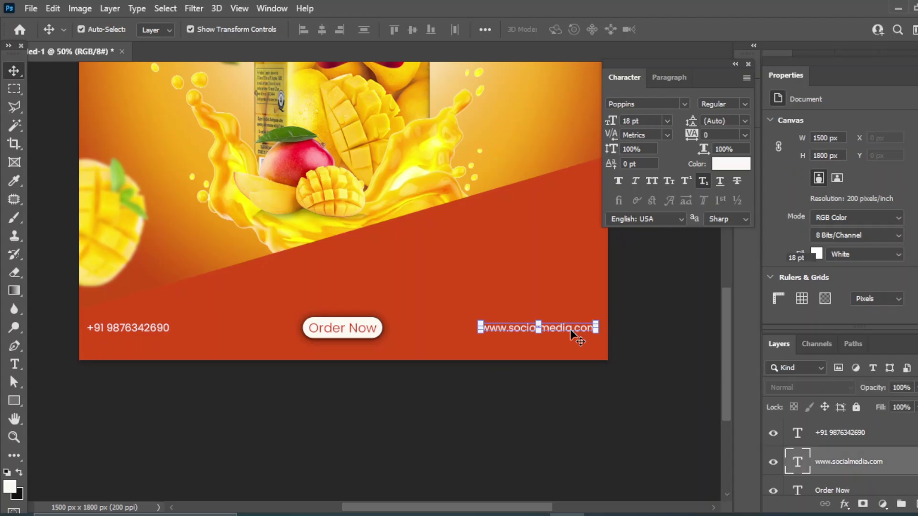
pyautogui.scroll(-1, 877, 462)
pyautogui.click(877, 463)
pyautogui.scroll(1, 879, 463)
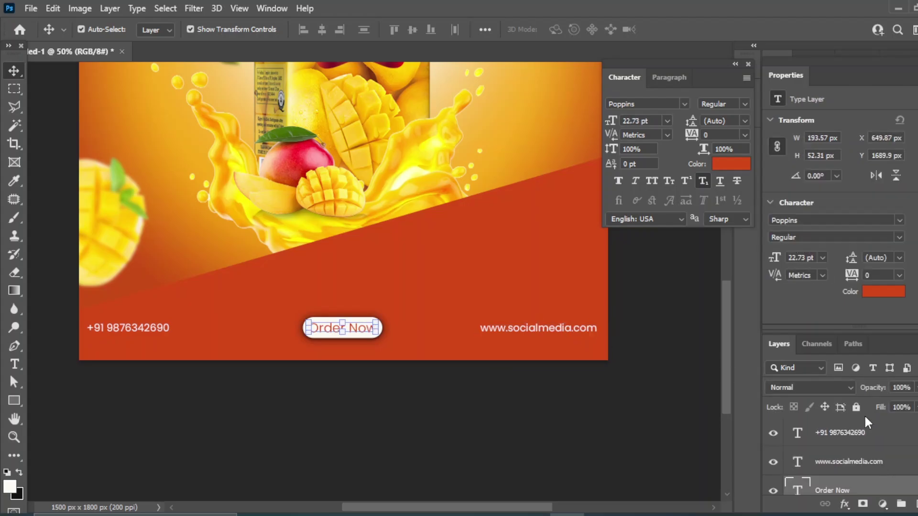
pyautogui.keyDown('shift'); pyautogui.click(860, 436); pyautogui.keyUp('shift')
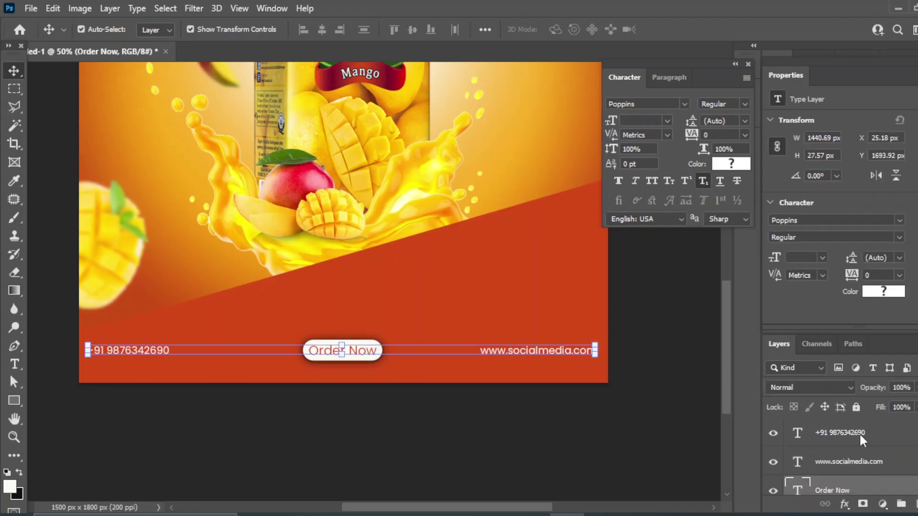
pyautogui.click(350, 30)
pyautogui.click(688, 360)
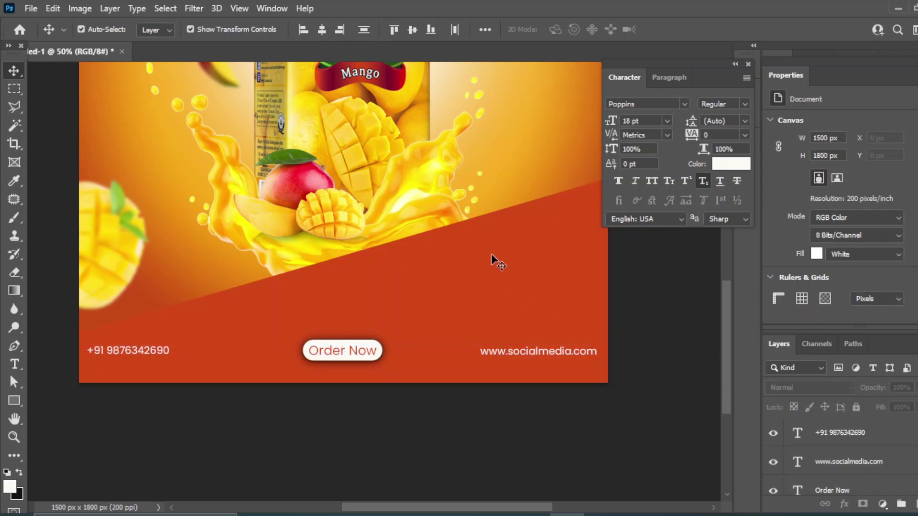
pyautogui.hotkey('ctrl', '-')
pyautogui.moveTo(413, 143); pyautogui.dragTo(409, 161)
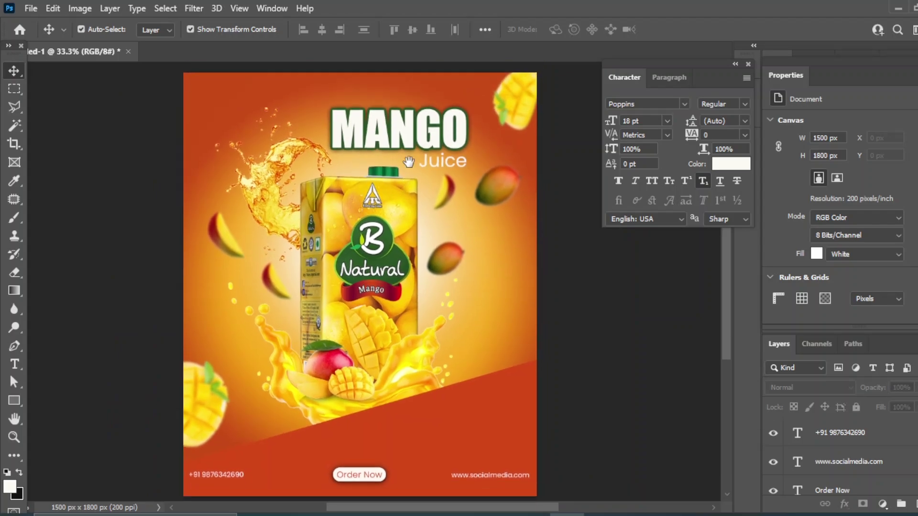
pyautogui.hotkey('ctrl', '+')
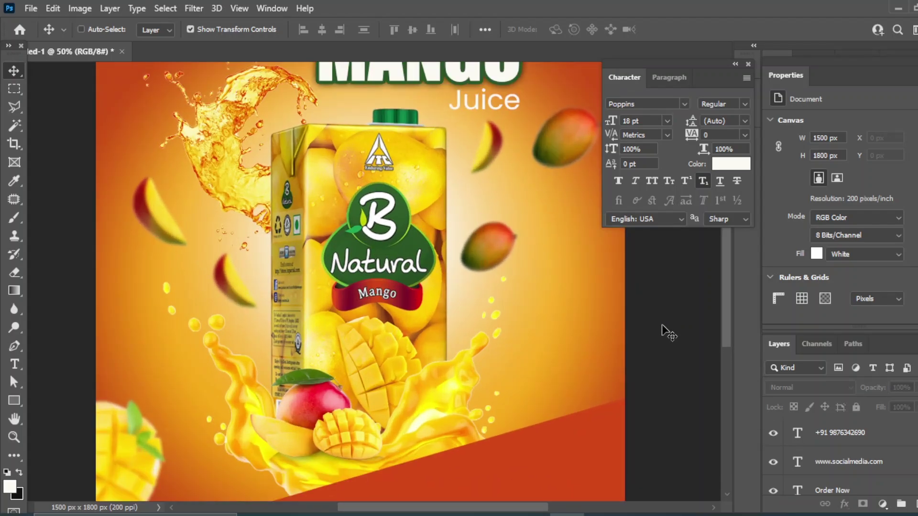
pyautogui.hotkey('ctrl', '-')
pyautogui.hotkey('ctrl', '+')
pyautogui.hotkey('ctrl', '-')
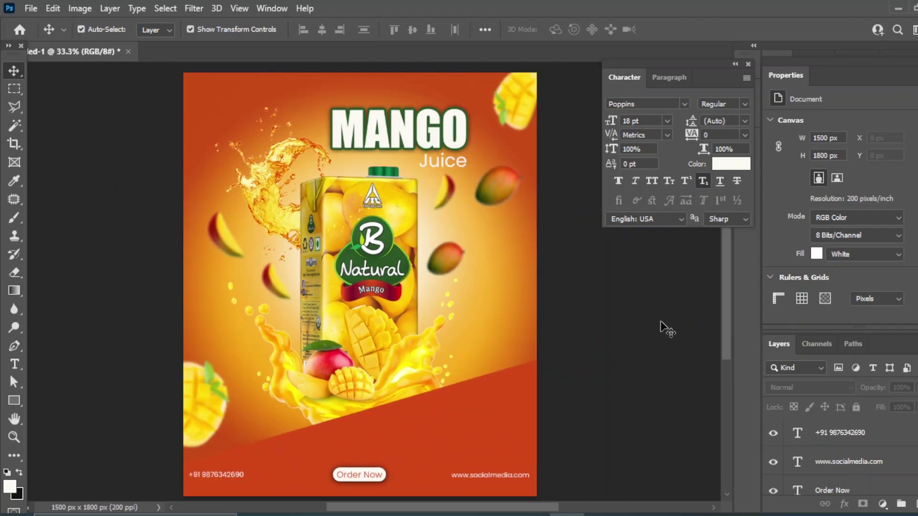